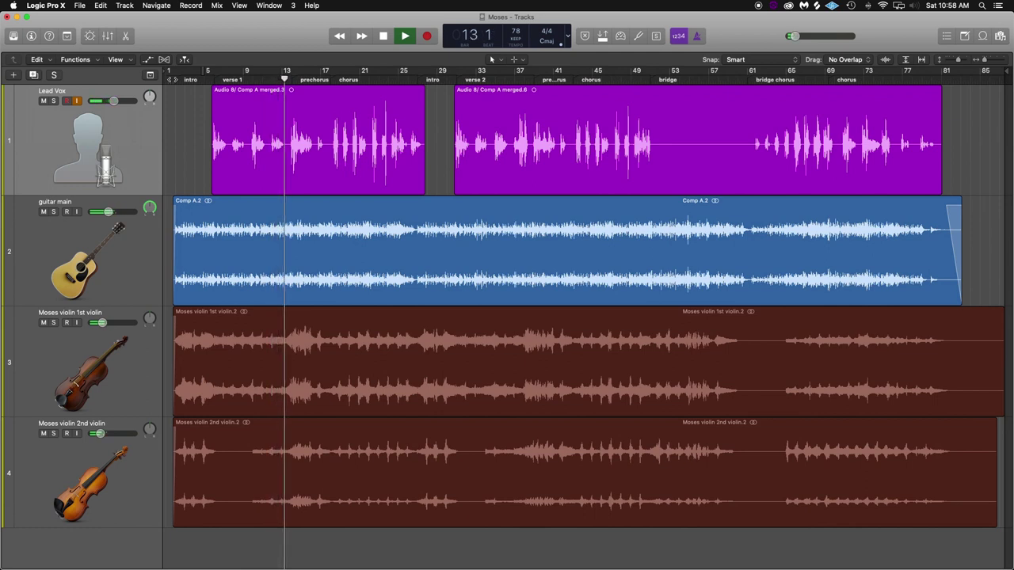
# - Stop playback, show the mixer and insert the mono Waves CLA-2A compressor on the Lead Vox channel
pyautogui.press('space')
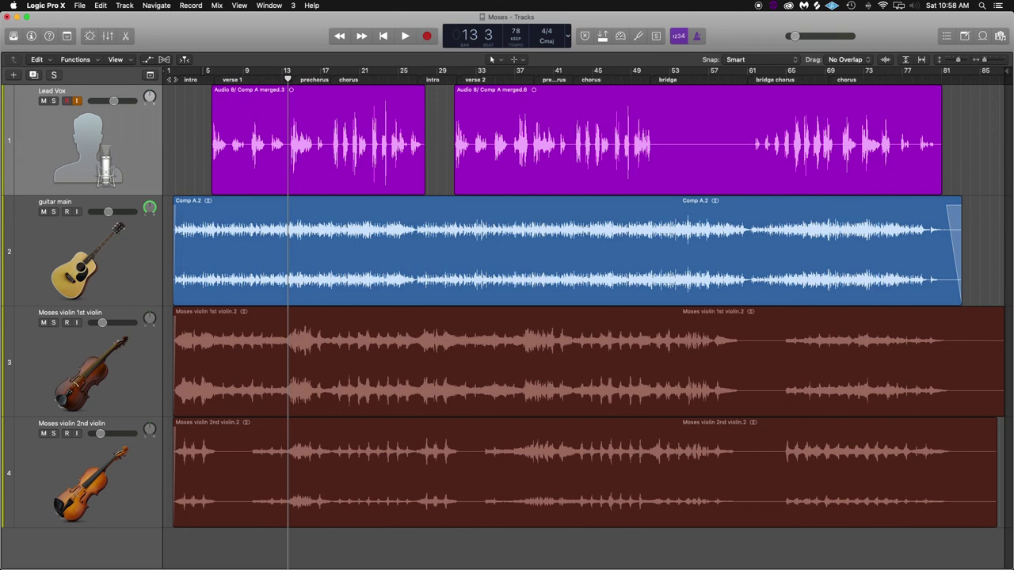
pyautogui.press('x')
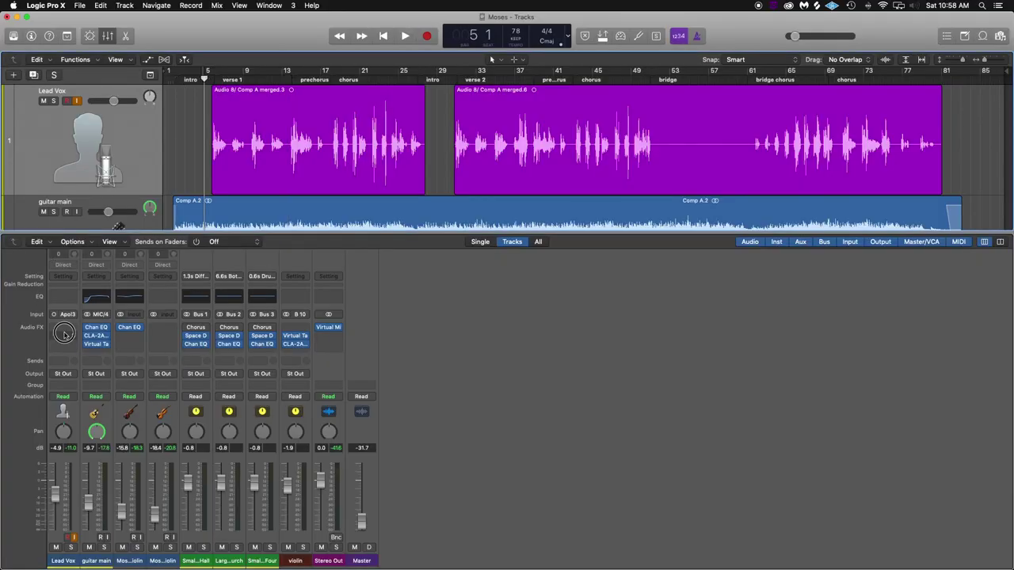
pyautogui.click(70, 329)
pyautogui.click(69, 330)
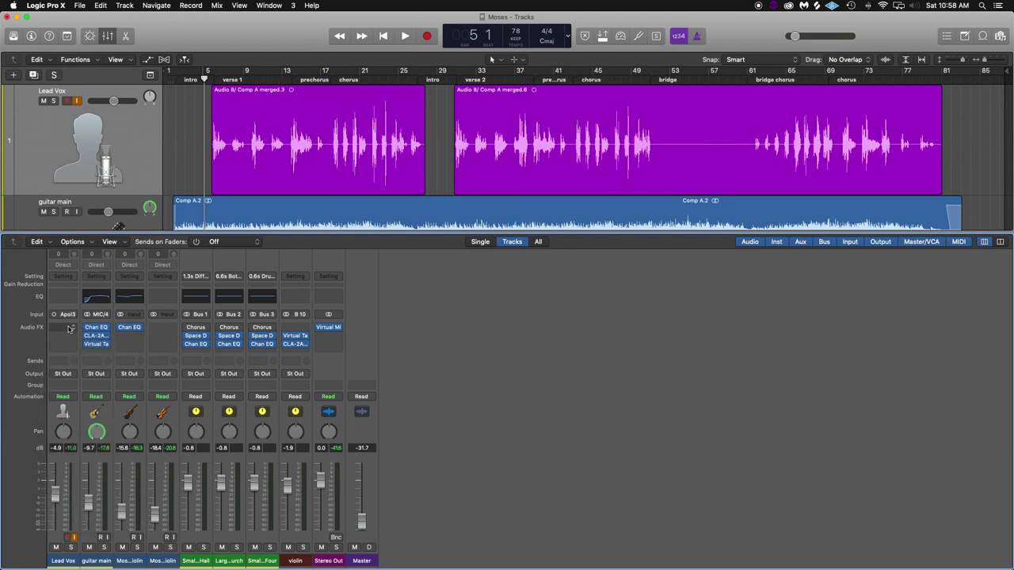
pyautogui.click(69, 330)
pyautogui.moveTo(78, 515)
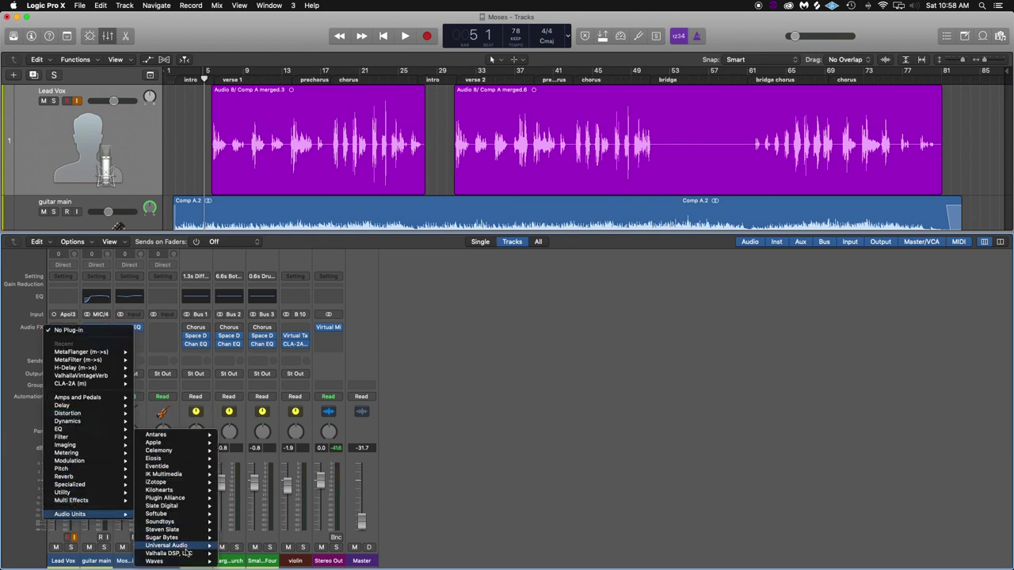
pyautogui.moveTo(185, 561)
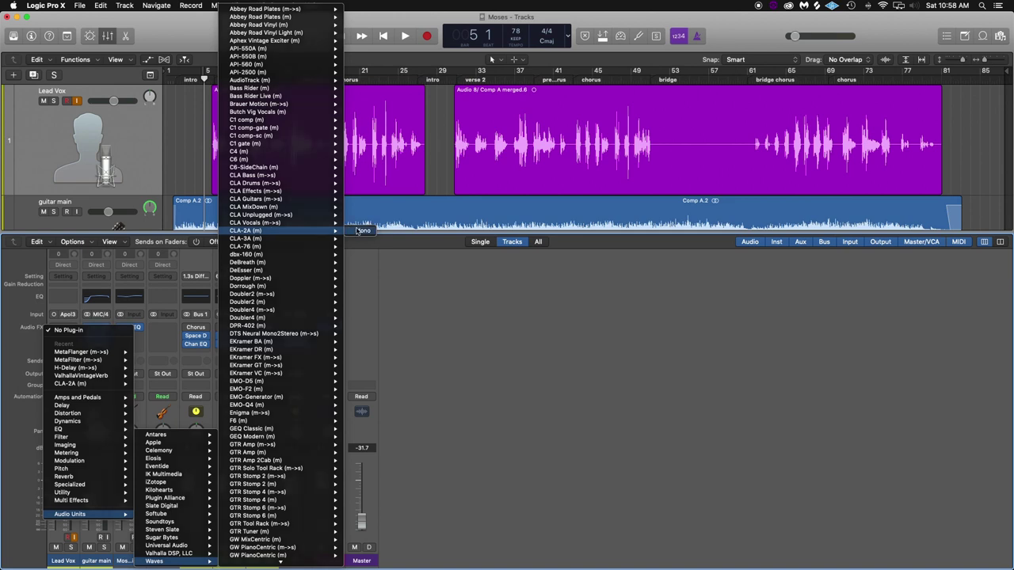
pyautogui.click(360, 230)
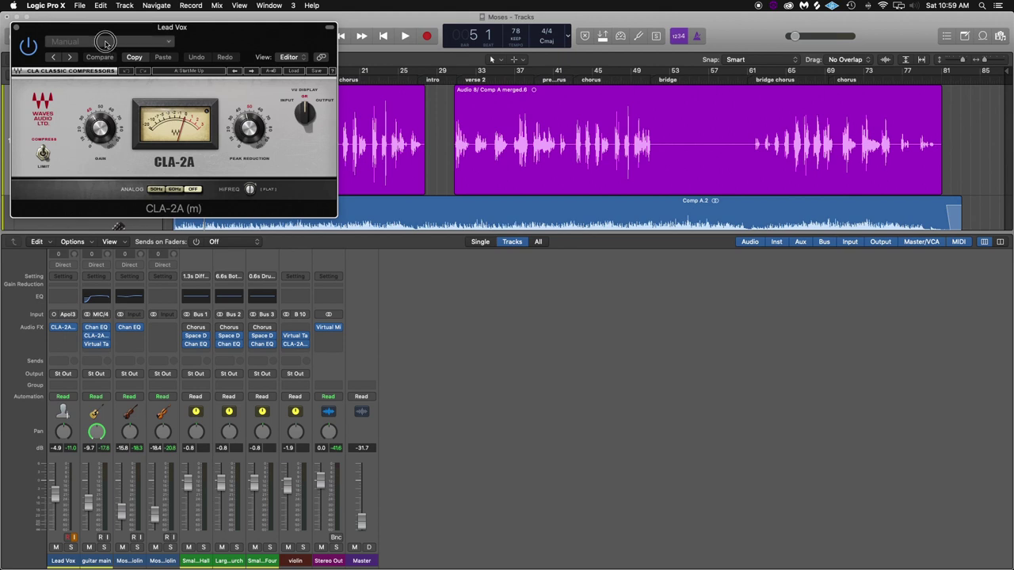
# - Load the Vox factory preset in the Lead Vox CLA-2A and move its window clear of the tracks
pyautogui.click(105, 41)
pyautogui.moveTo(110, 231)
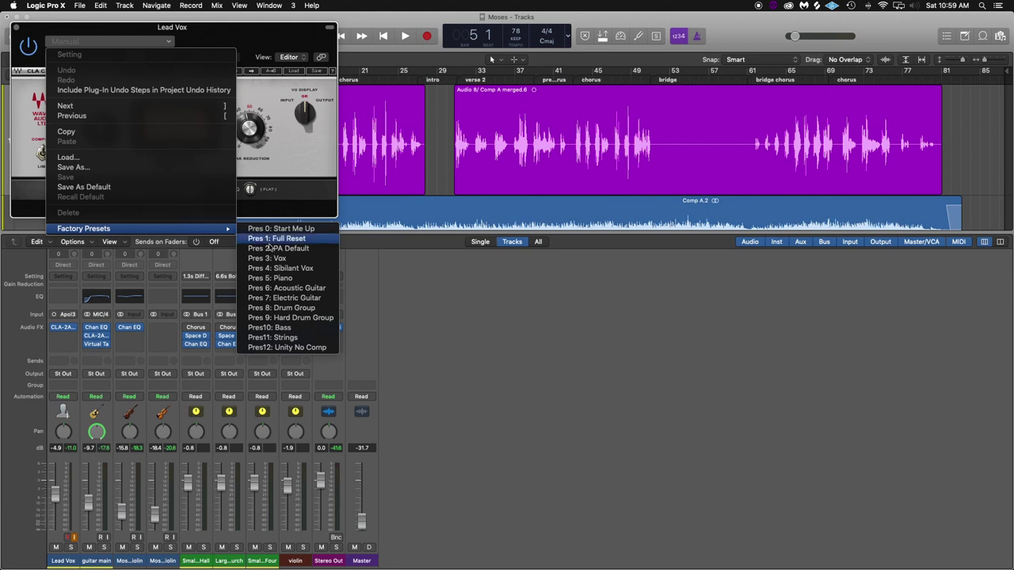
pyautogui.click(269, 259)
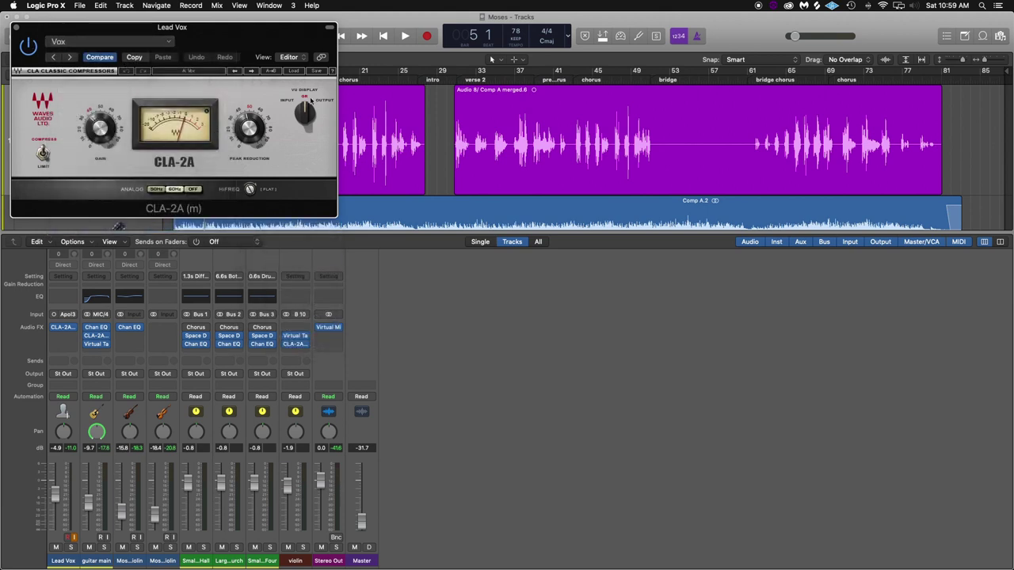
pyautogui.moveTo(274, 27); pyautogui.dragTo(589, 260)
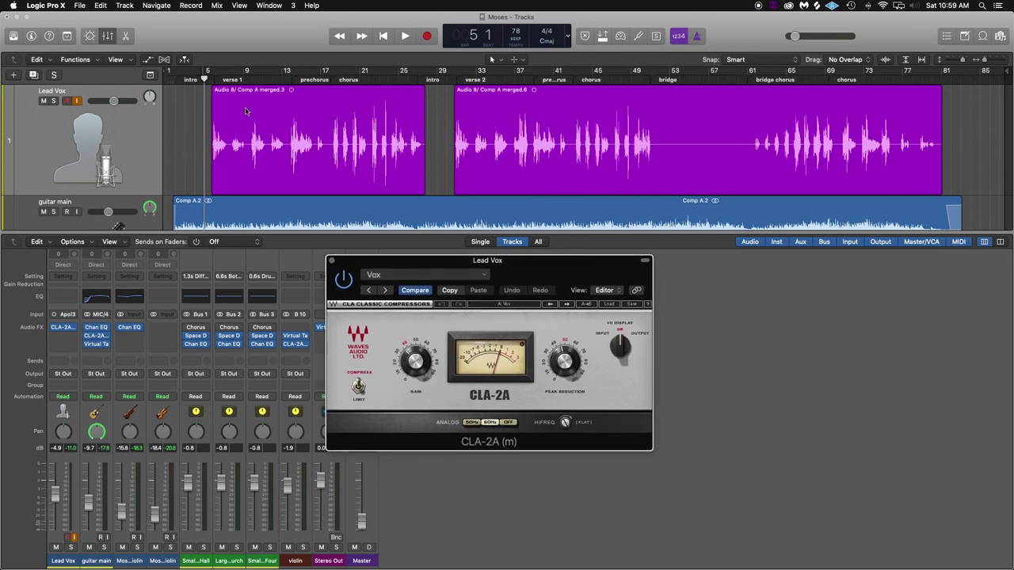
# - Play the song while setting the Lead Vox CLA-2A's Peak Reduction to about 42.7, and close the compressor window
pyautogui.press('space')
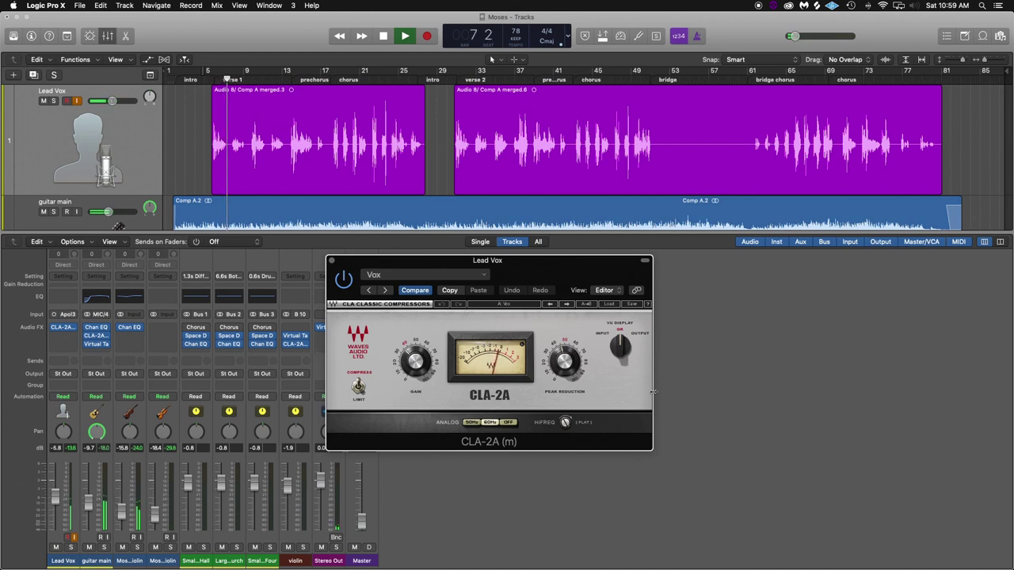
pyautogui.moveTo(570, 369)
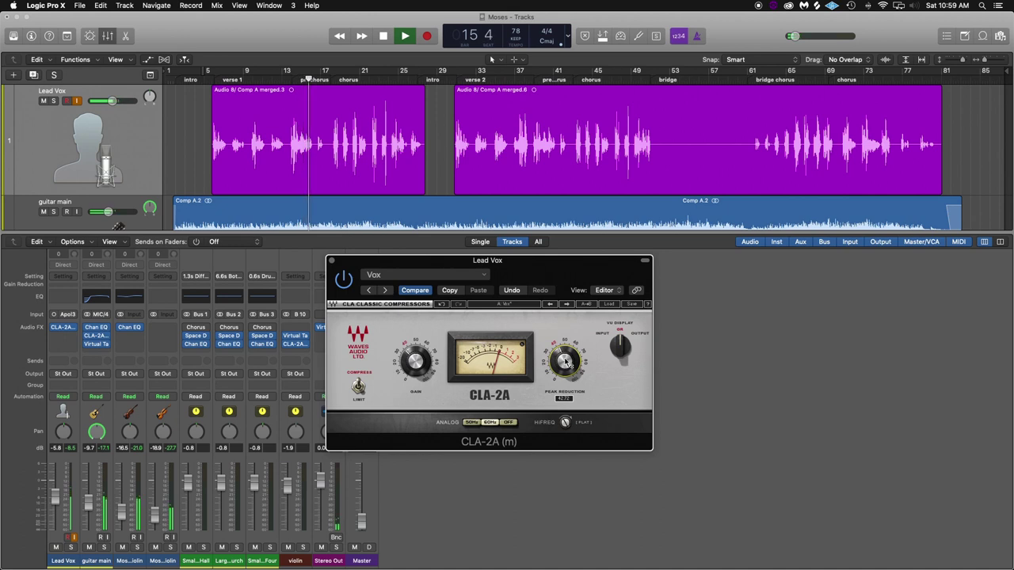
pyautogui.press('space')
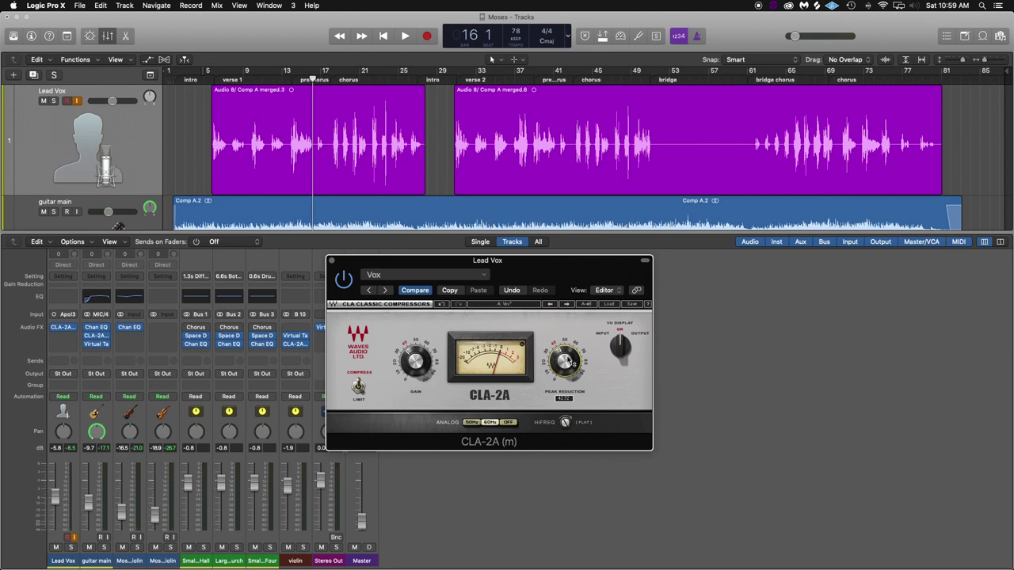
pyautogui.moveTo(529, 267); pyautogui.dragTo(631, 285)
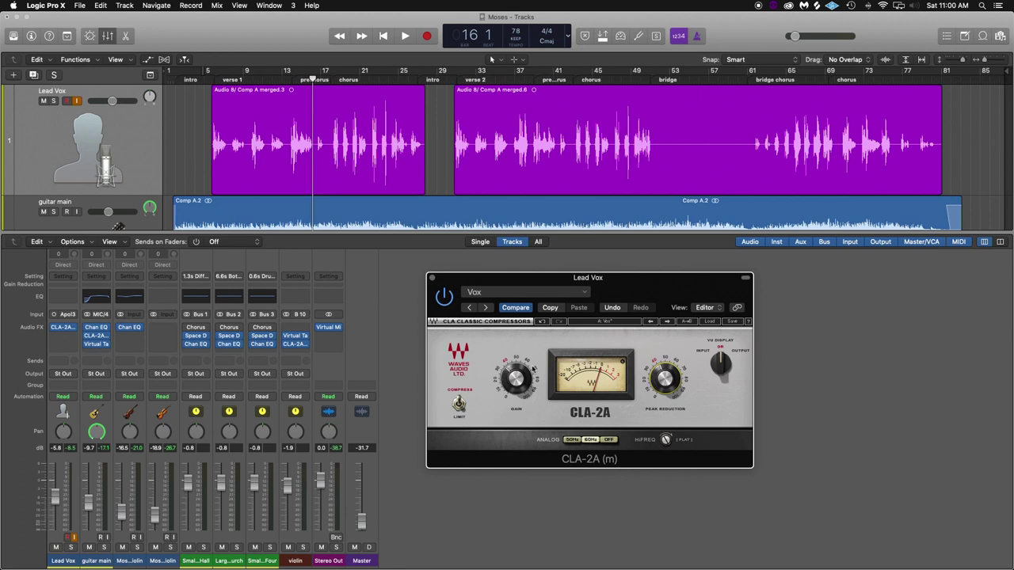
pyautogui.click(432, 278)
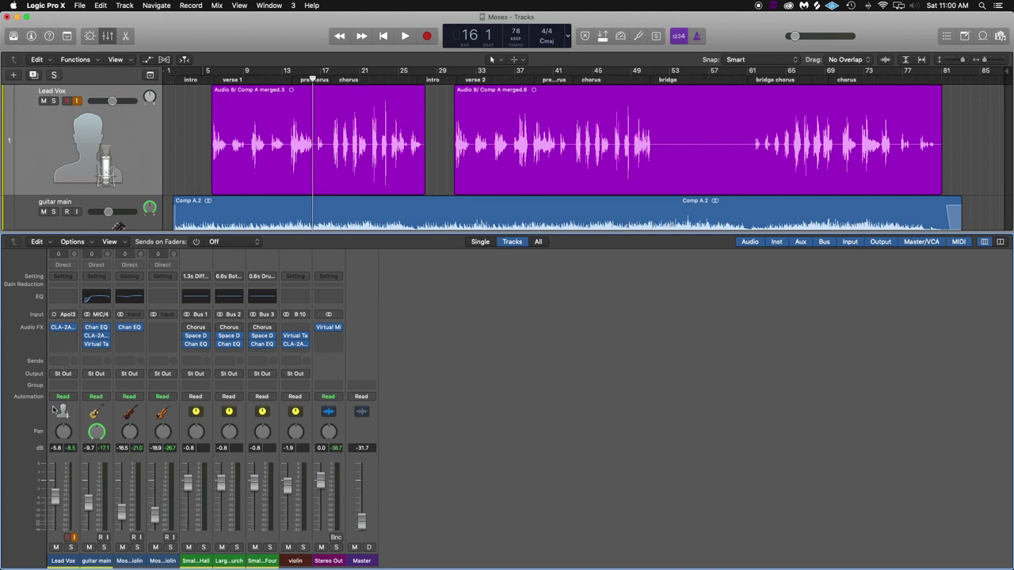
# - Add a send from the Lead Vox channel to Bus 15
pyautogui.click(64, 364)
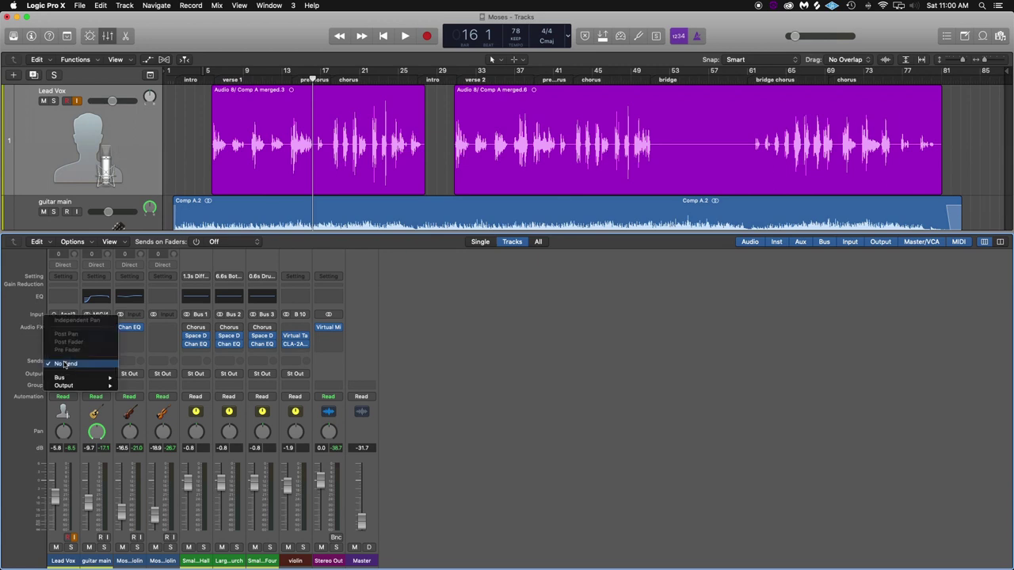
pyautogui.click(64, 364)
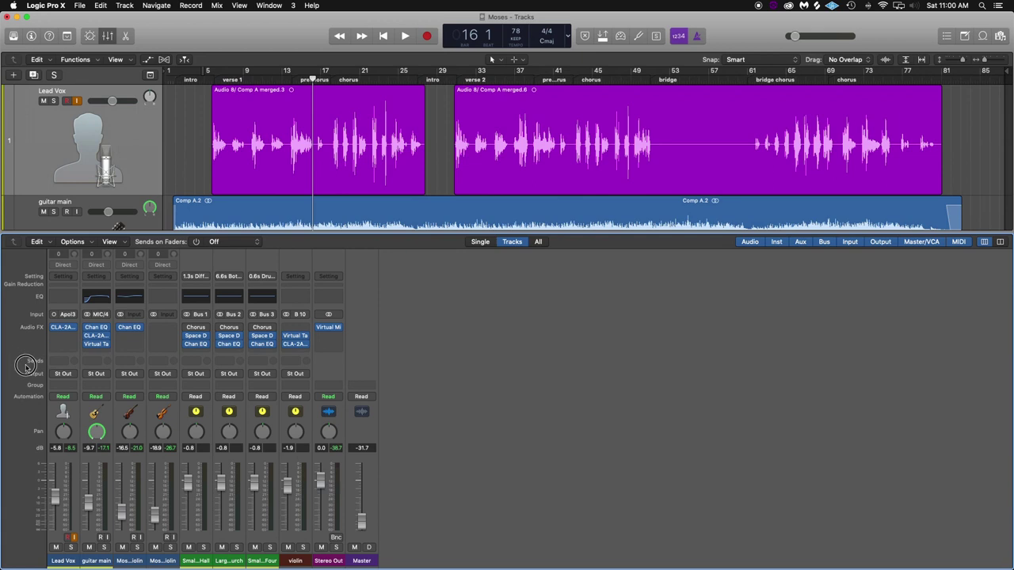
pyautogui.click(63, 364)
pyautogui.moveTo(65, 378)
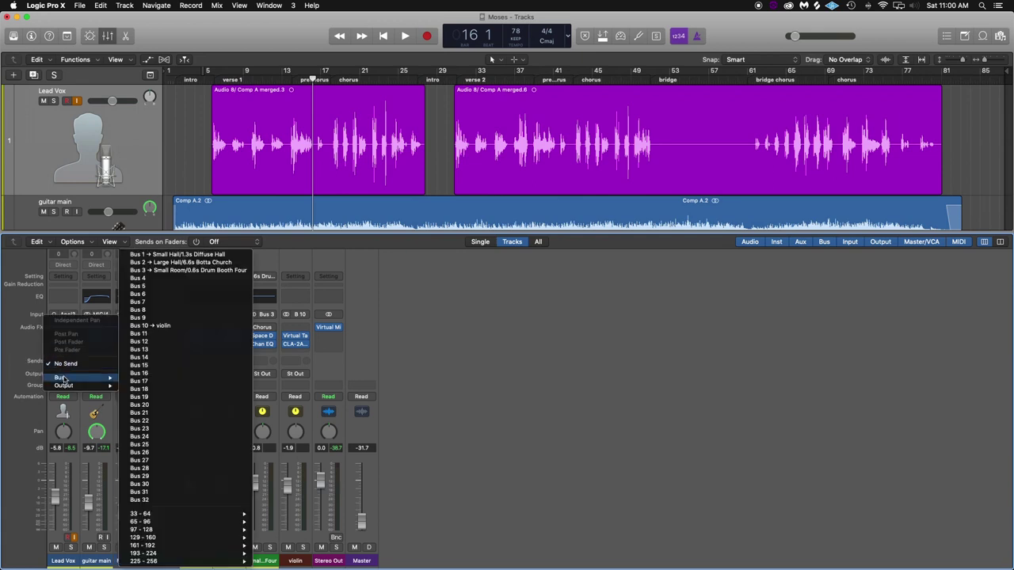
pyautogui.click(167, 366)
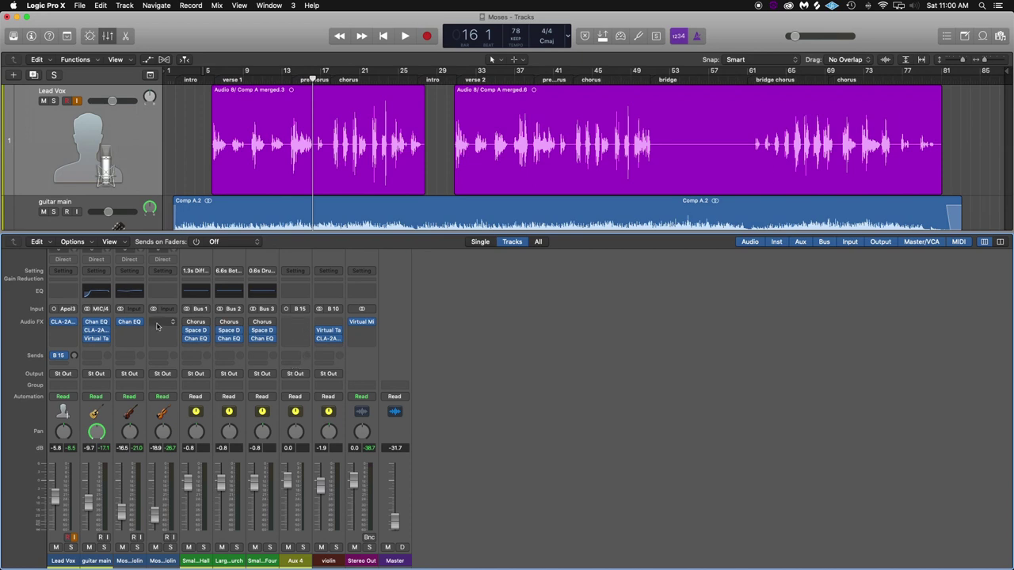
# - Copy the Lead Vox CLA-2A onto the new Bus 15 aux channel and arrange both compressor windows side by side
pyautogui.click(296, 321)
pyautogui.click(630, 445)
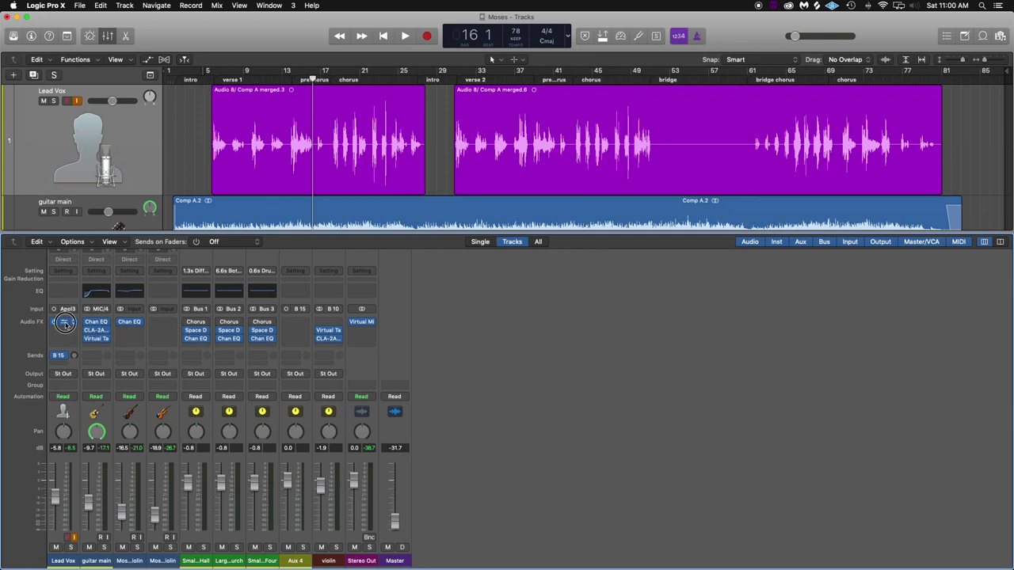
pyautogui.moveTo(66, 324); pyautogui.dragTo(294, 325)
pyautogui.click(295, 323)
pyautogui.click(63, 322)
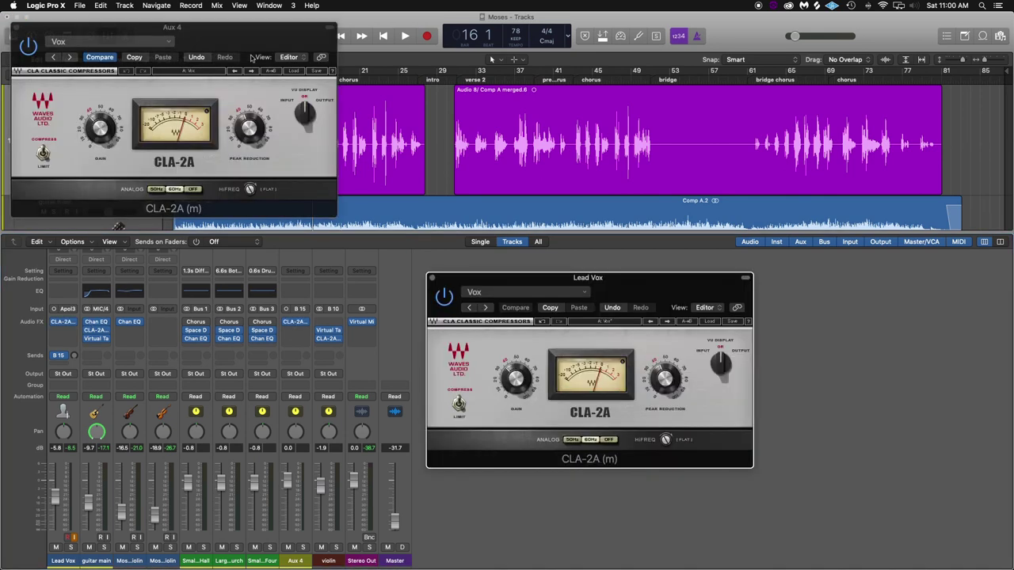
pyautogui.moveTo(251, 58); pyautogui.dragTo(799, 73)
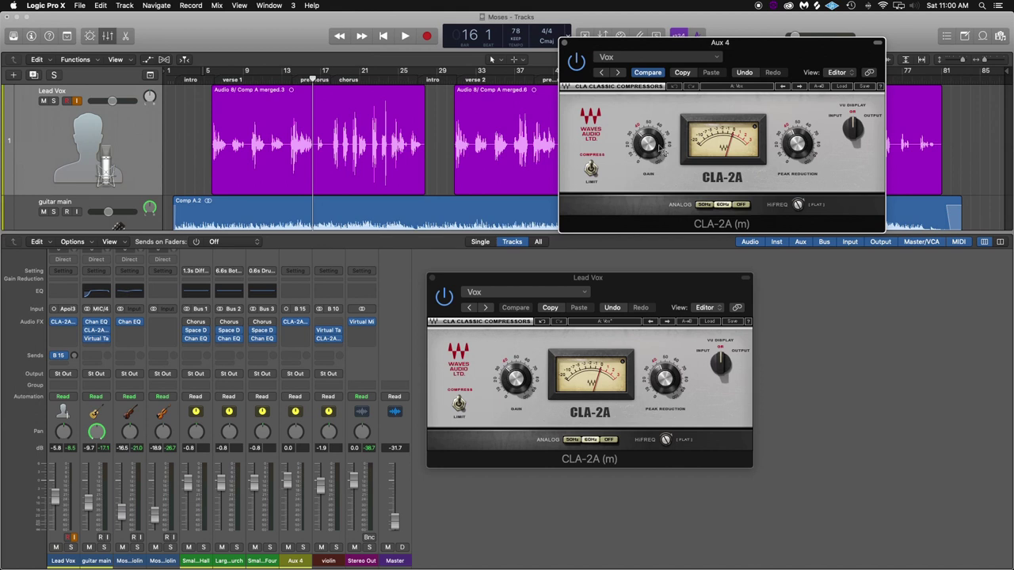
pyautogui.moveTo(620, 286); pyautogui.dragTo(342, 49)
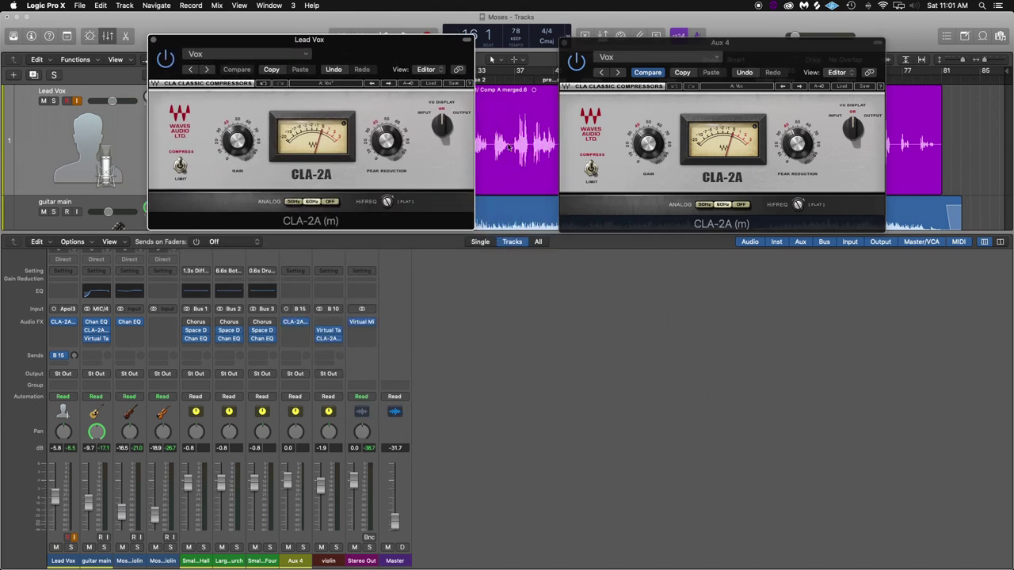
# - Rename the Bus 15 aux channel as "bus comp"
pyautogui.click(296, 561)
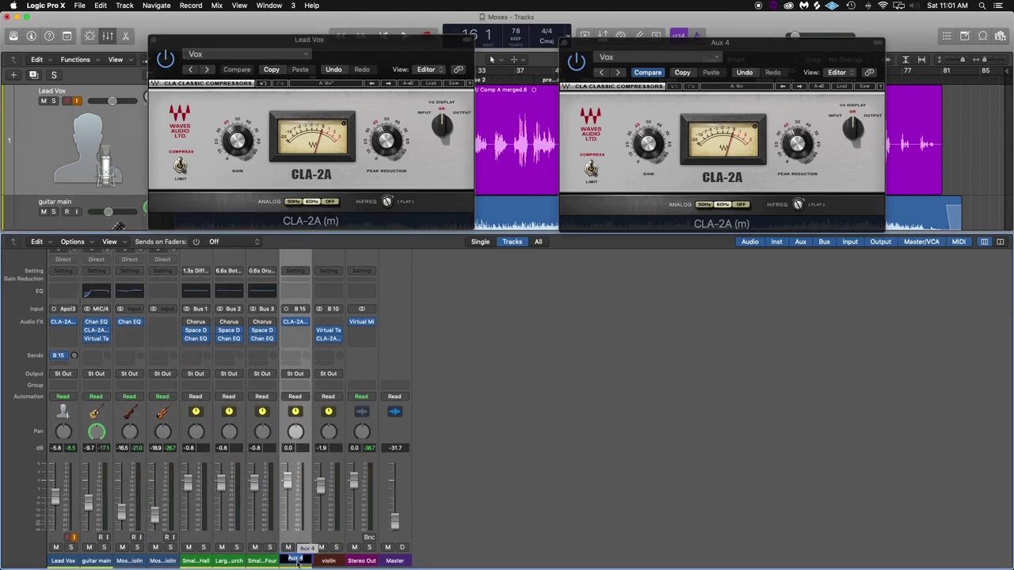
pyautogui.write('bus comop')
pyautogui.press('Return')
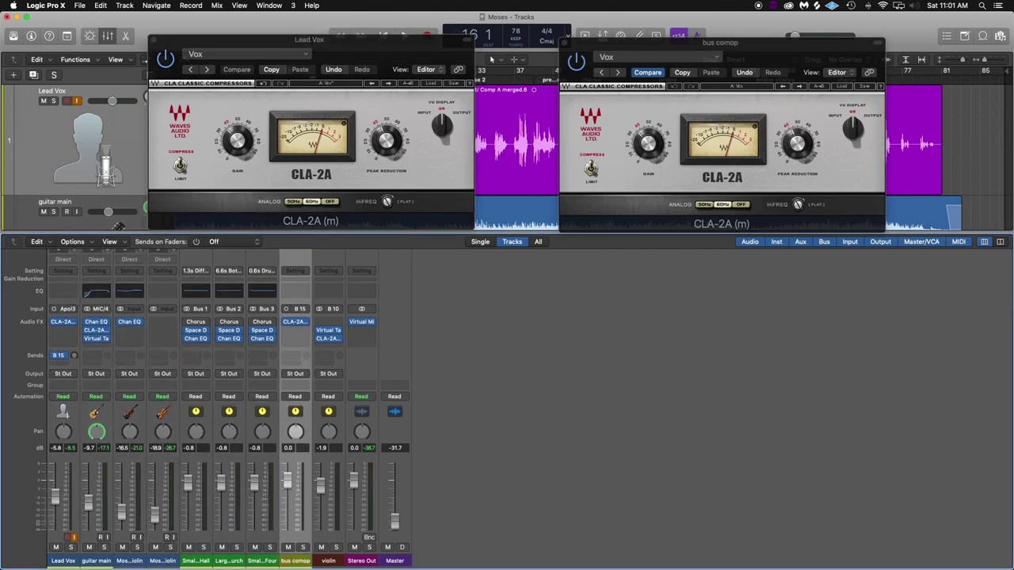
pyautogui.click(301, 554)
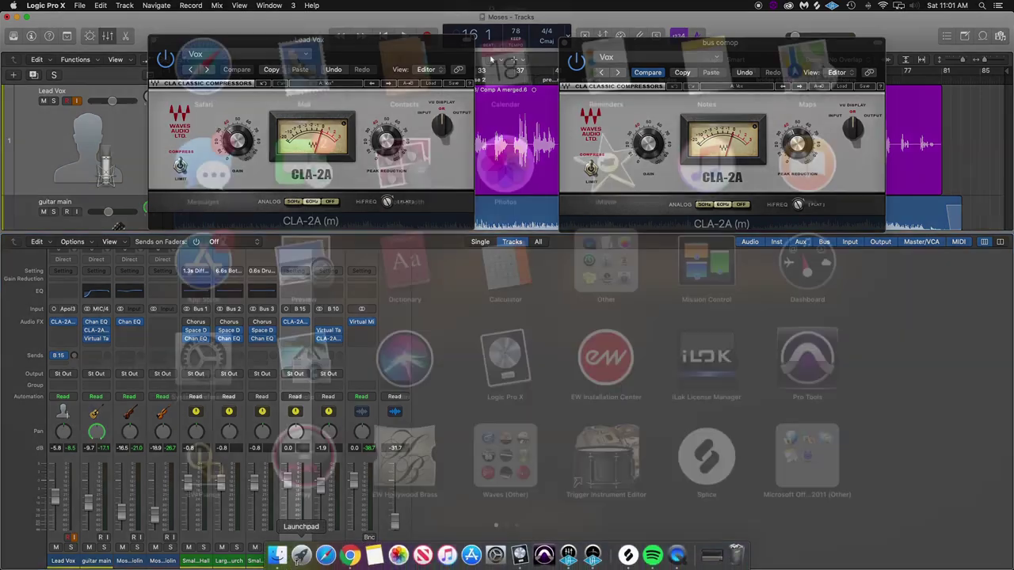
pyautogui.click(158, 151)
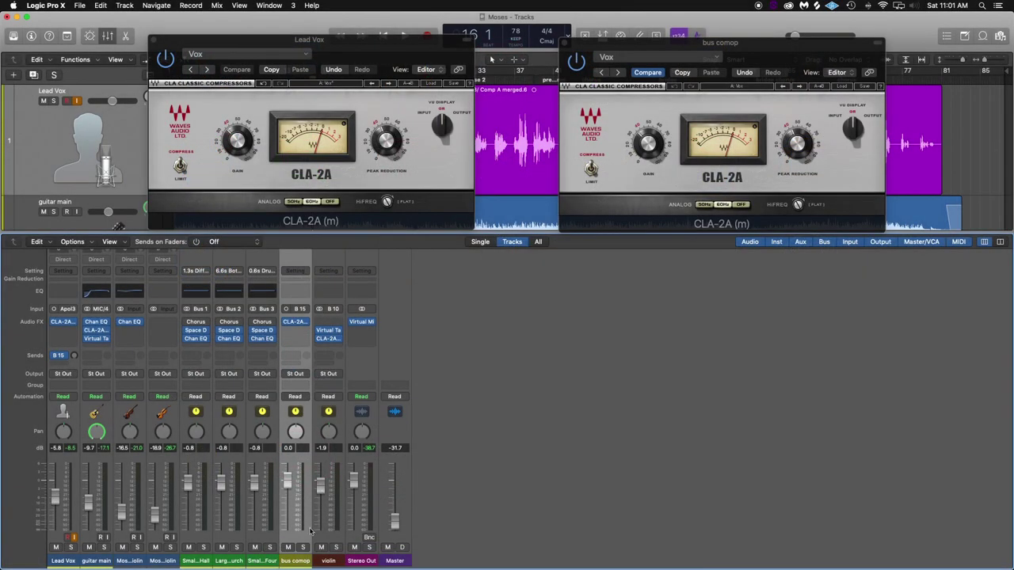
pyautogui.doubleClick(303, 561)
pyautogui.write('bus comp')
pyautogui.press('Return')
# - Start playback and raise the Lead Vox channel's Bus 15 send level
pyautogui.press('space')
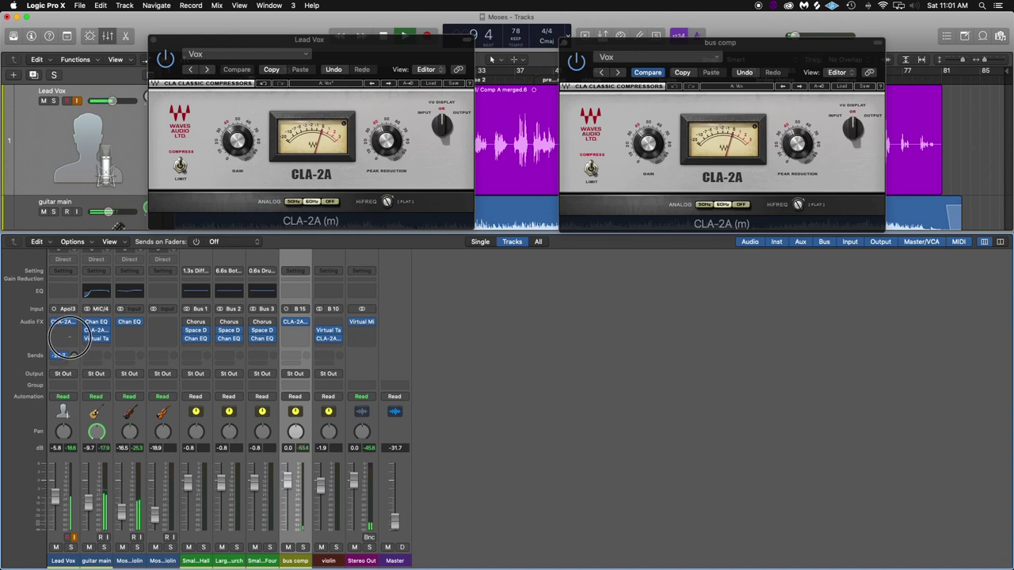
pyautogui.click(65, 320)
pyautogui.moveTo(65, 320); pyautogui.dragTo(65, 309)
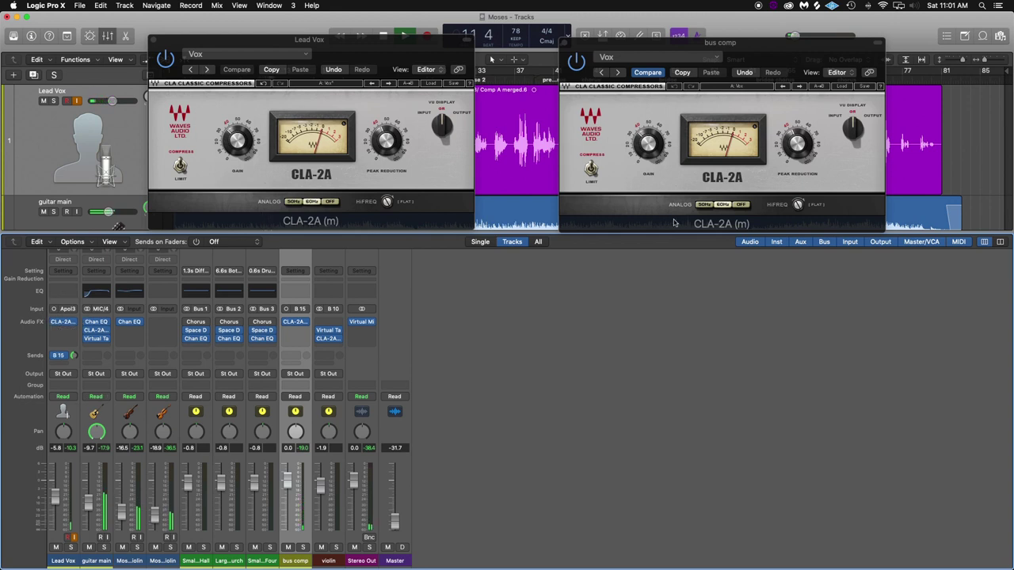
# - Adjust the bus comp CLA-2A's Peak Reduction during playback, and close both compressor windows after stopping
pyautogui.click(798, 133)
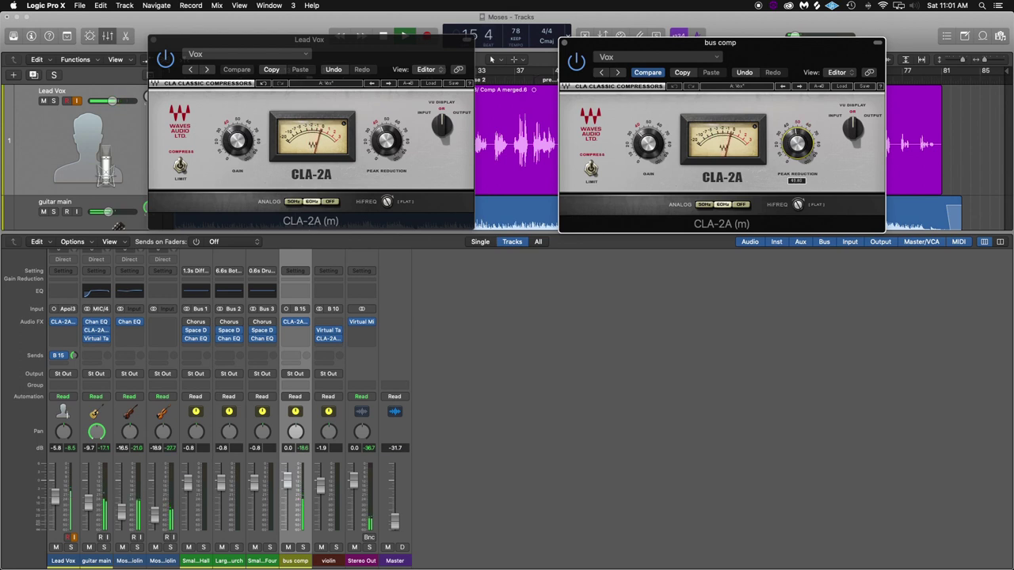
pyautogui.moveTo(797, 138); pyautogui.dragTo(797, 141)
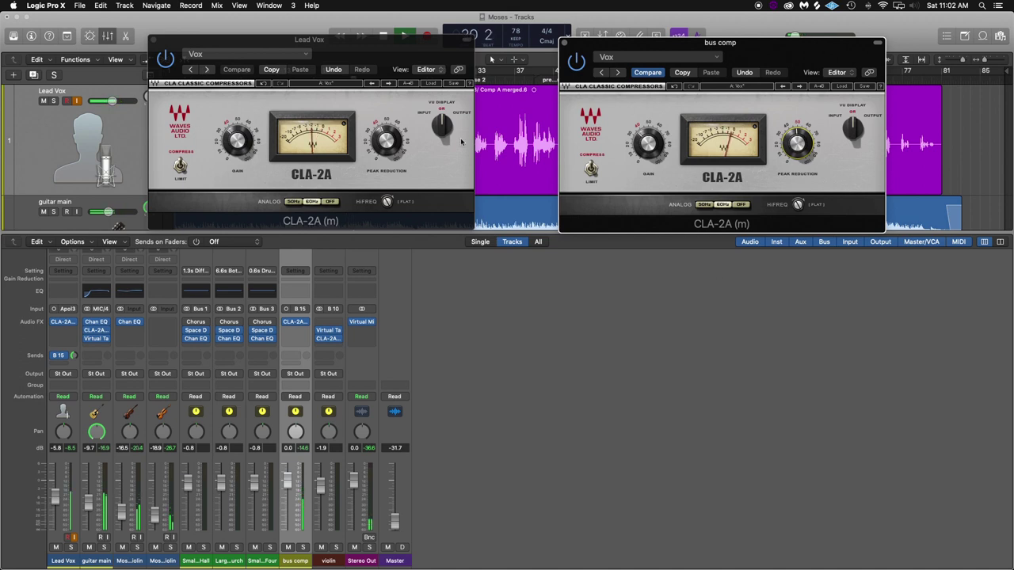
pyautogui.press('space')
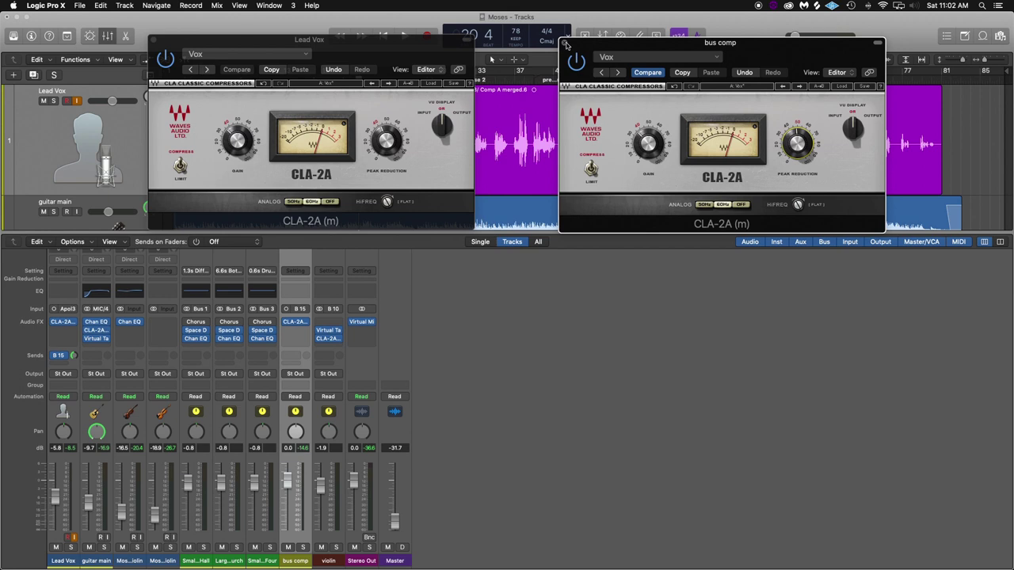
pyautogui.click(564, 43)
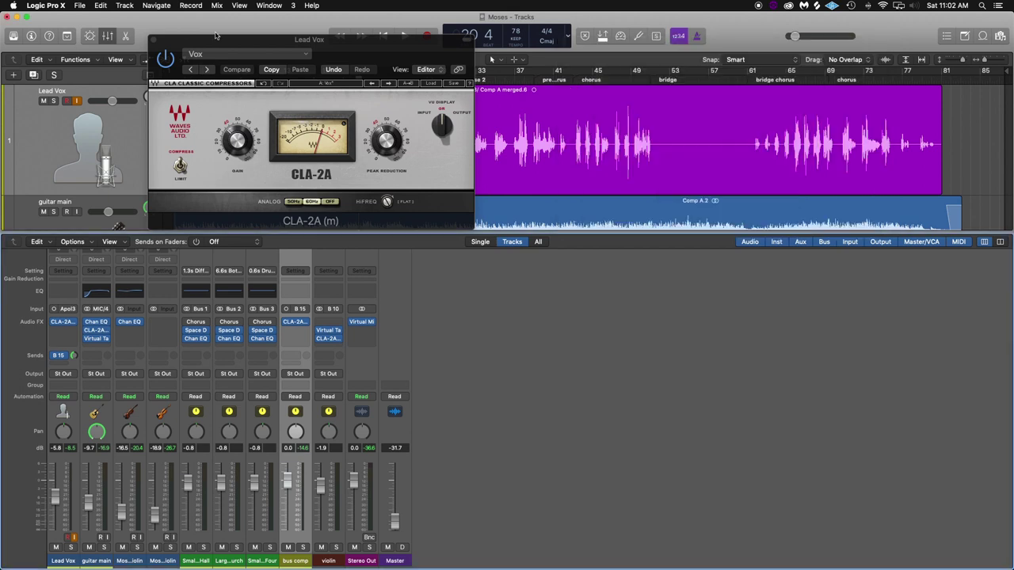
pyautogui.click(154, 40)
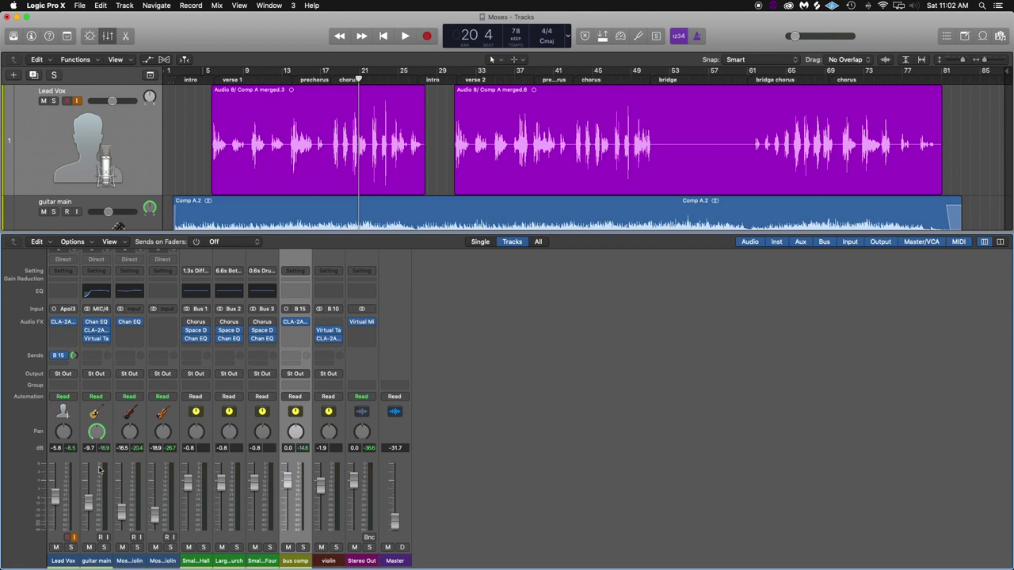
# - Set the Lead Vox fader to -6.0 dB and add a second send from that channel to Bus 16
pyautogui.moveTo(56, 498); pyautogui.dragTo(57, 499)
pyautogui.click(60, 363)
pyautogui.moveTo(63, 378)
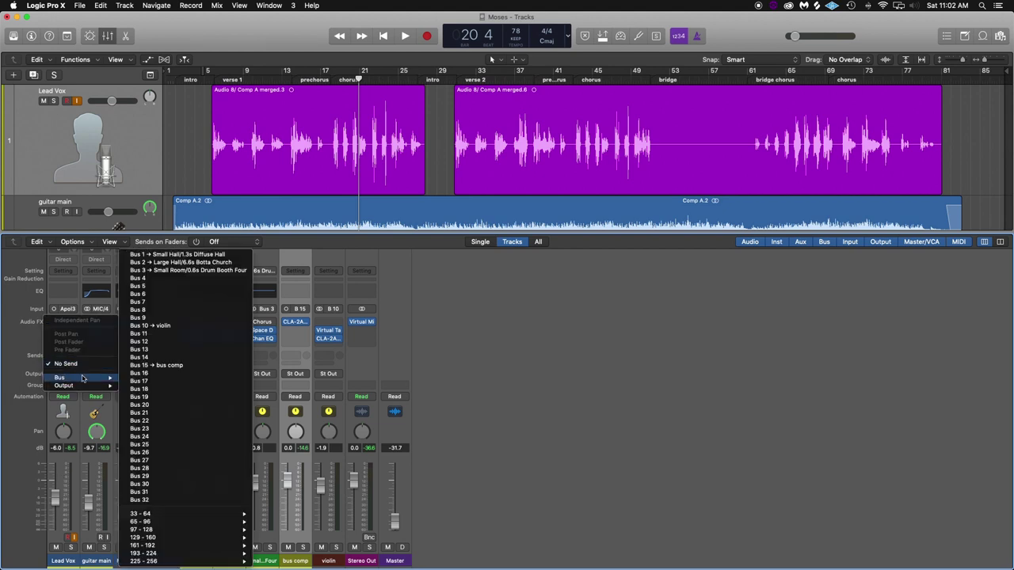
pyautogui.click(138, 374)
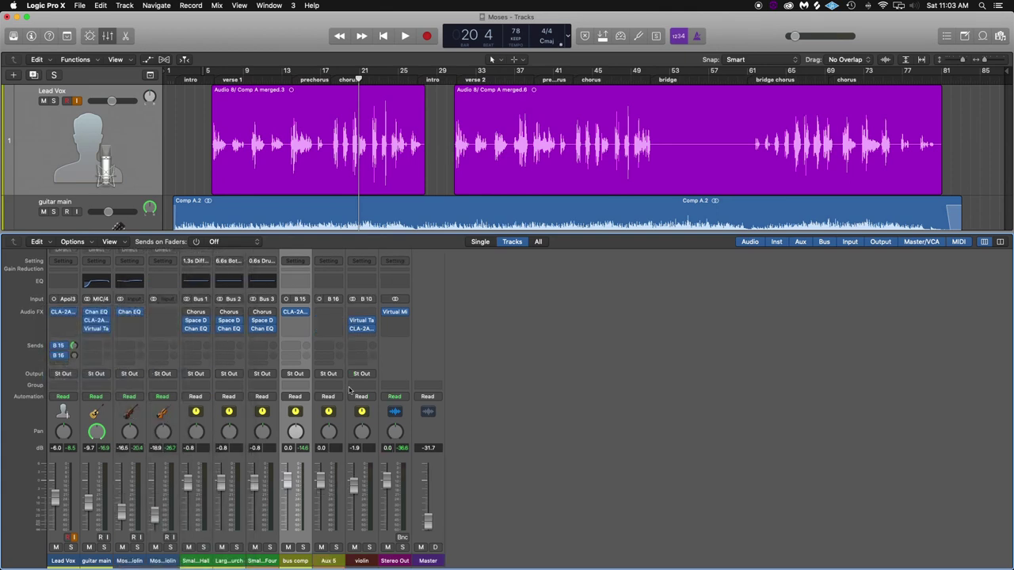
# - Rename the Bus 16 aux channel as "verb"
pyautogui.doubleClick(328, 561)
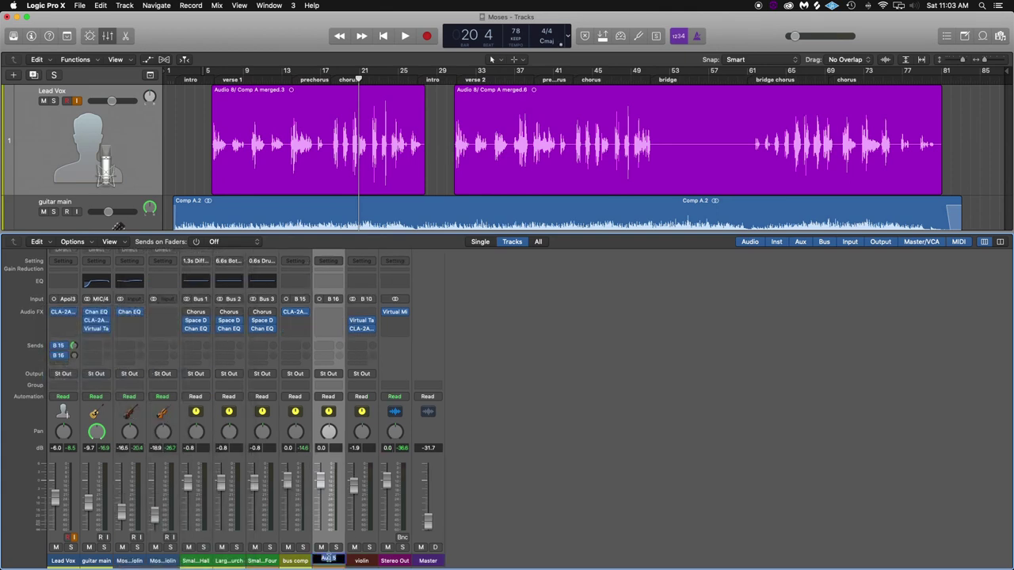
pyautogui.write('verb')
pyautogui.press('Return')
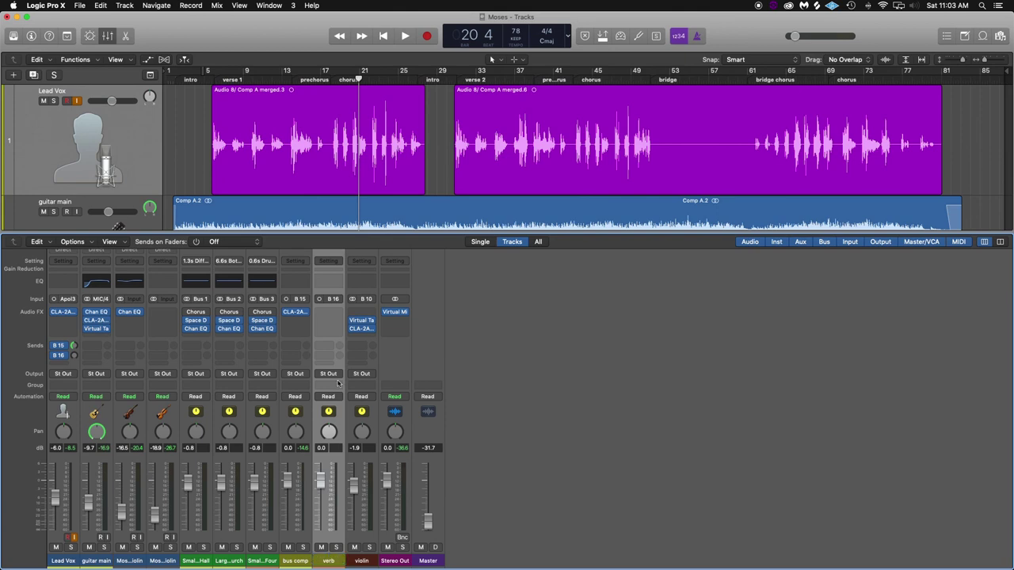
# - Insert ValhallaVintageVerb on the verb channel, keeping its default Concert Hall settings, and close the plug-in window
pyautogui.click(333, 315)
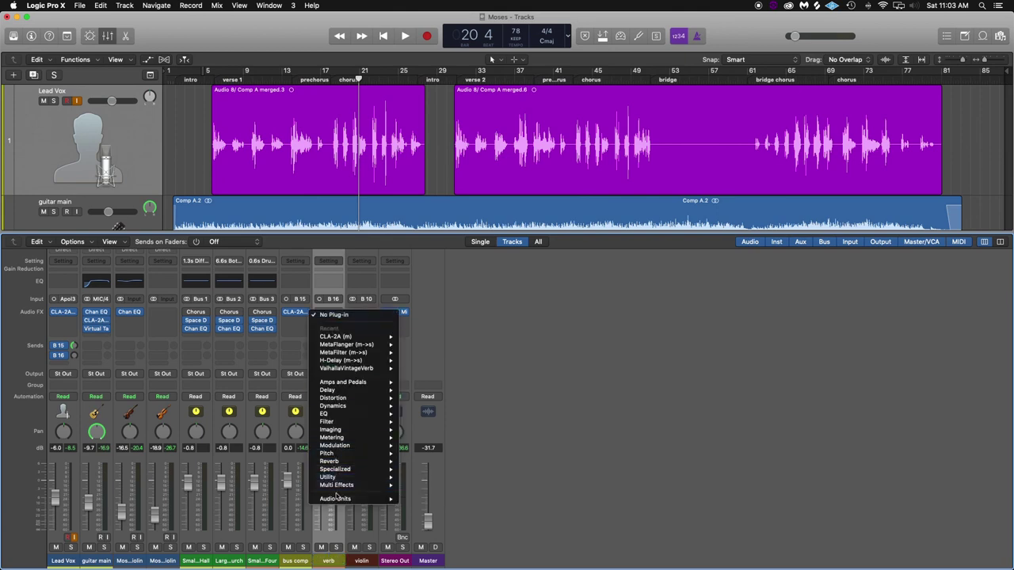
pyautogui.moveTo(367, 498)
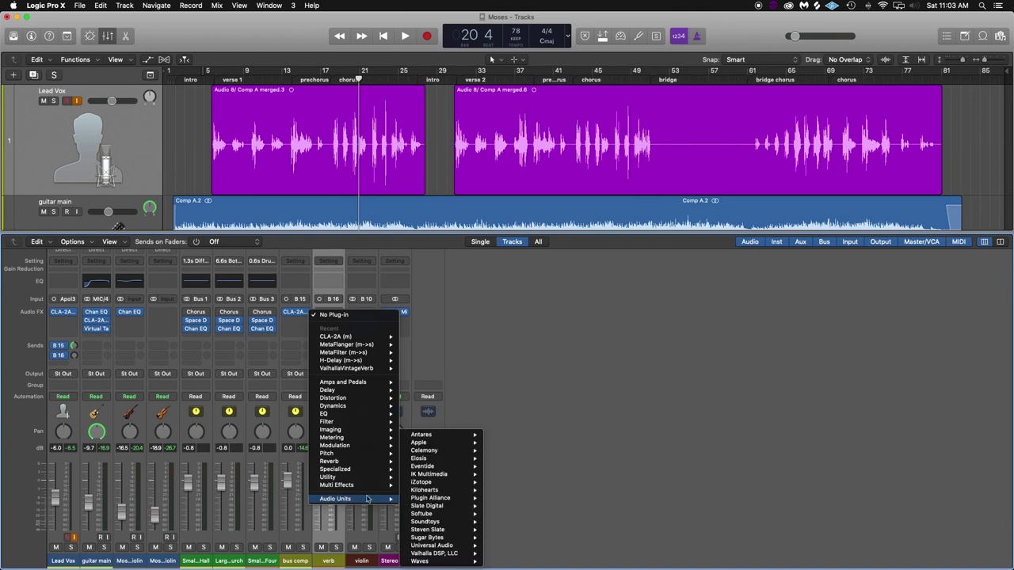
pyautogui.moveTo(444, 554)
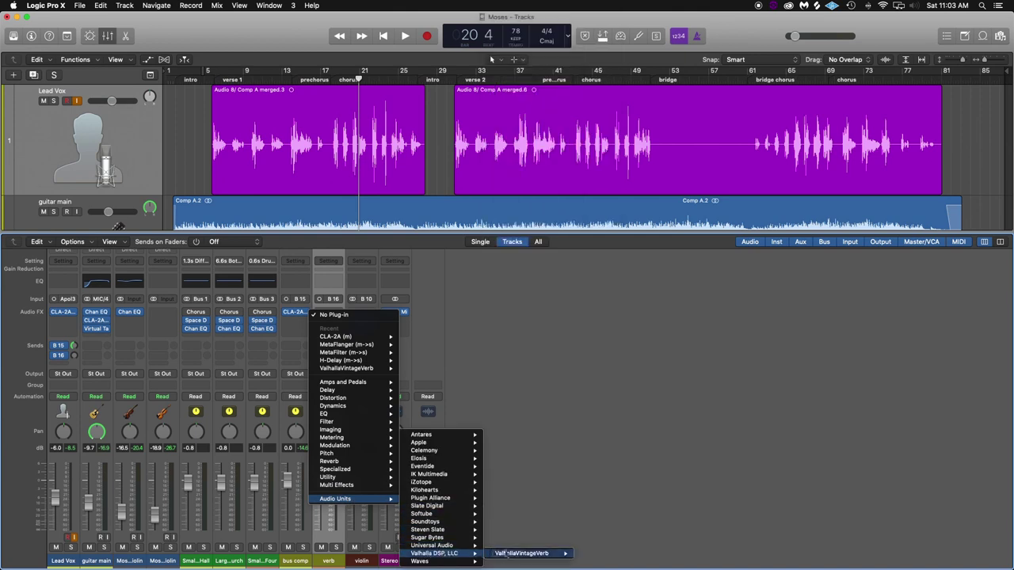
pyautogui.click(600, 554)
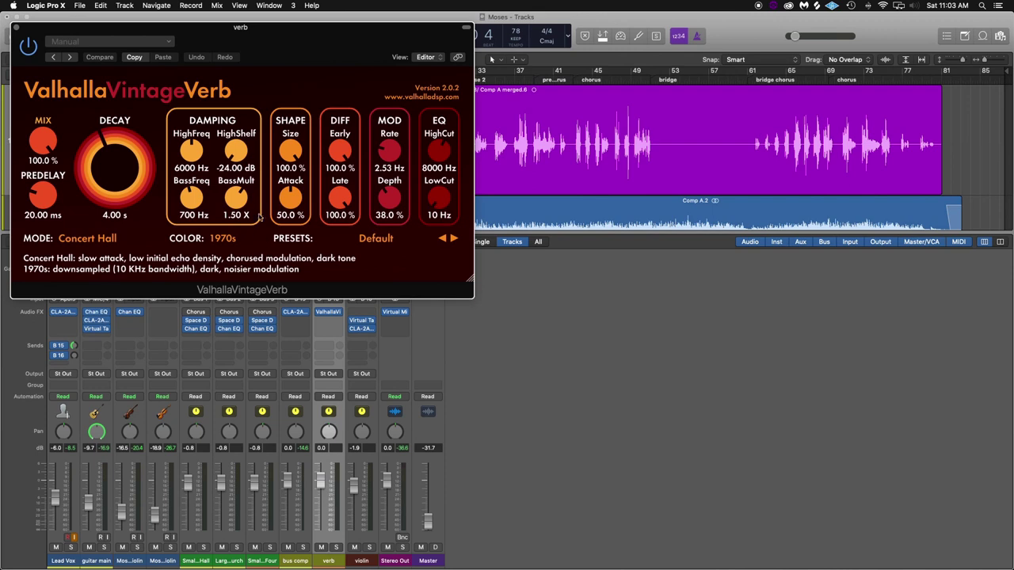
pyautogui.moveTo(228, 49); pyautogui.dragTo(726, 207)
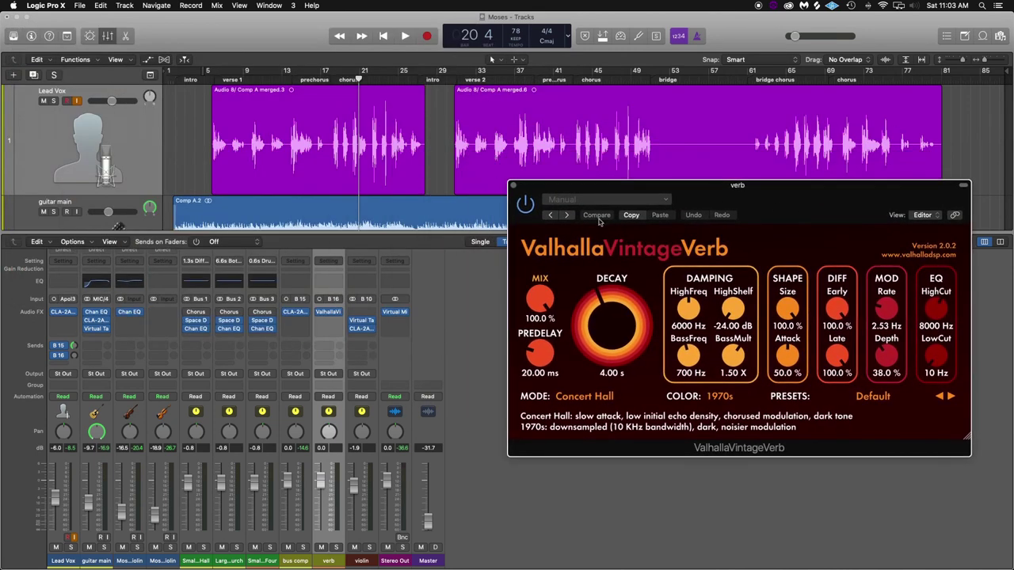
pyautogui.click(512, 186)
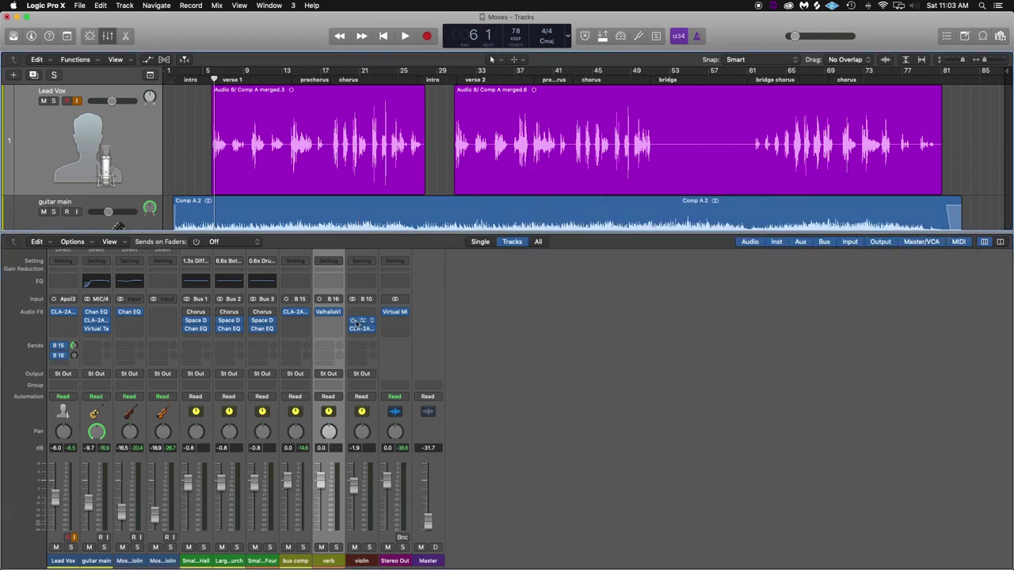
# - Adjust the Lead Vox Bus 16 send level during verse 1 playback with the reverb window open, and close that window after stopping
pyautogui.click(327, 312)
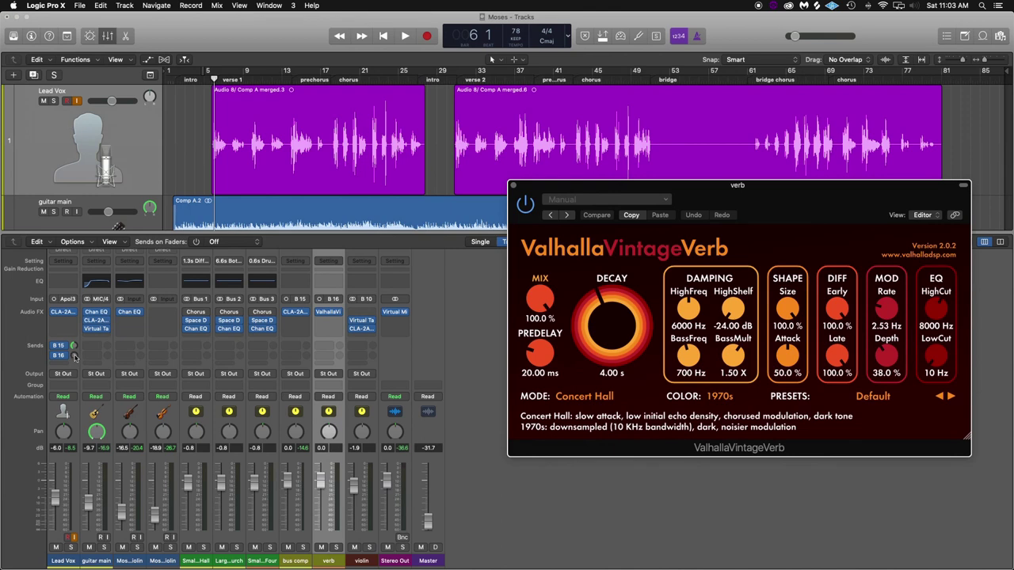
pyautogui.press('space')
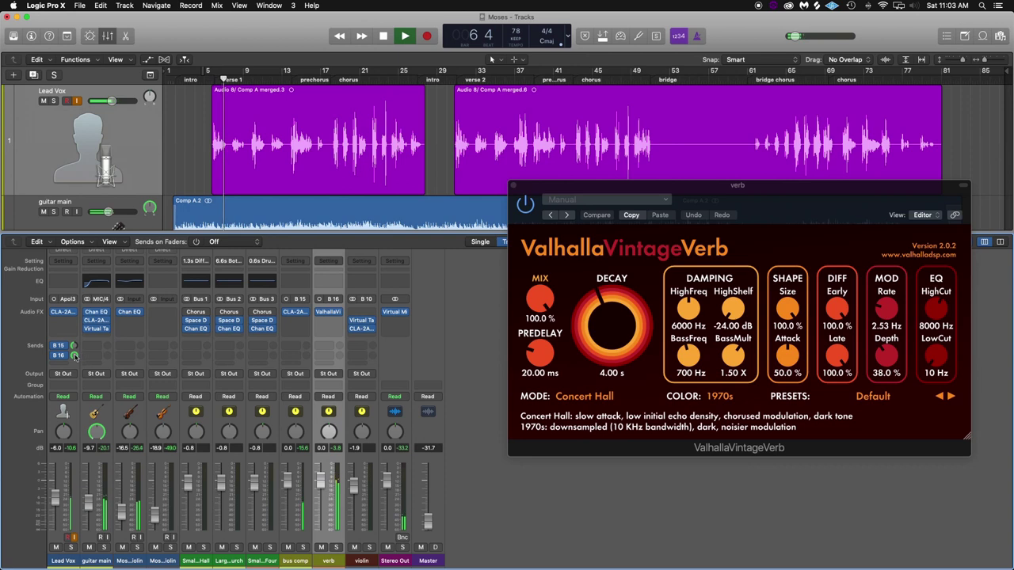
pyautogui.moveTo(74, 356); pyautogui.dragTo(81, 436)
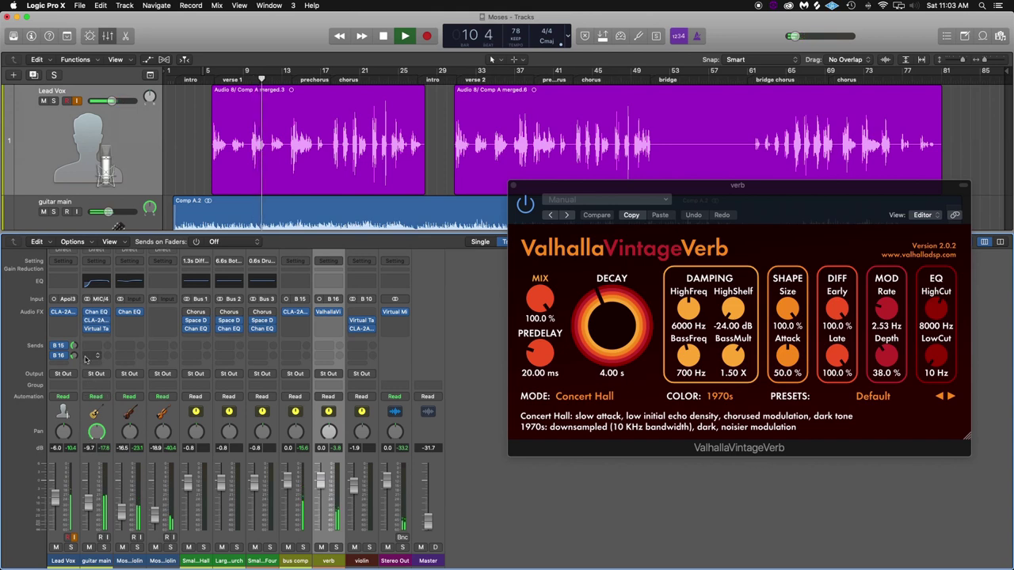
pyautogui.moveTo(73, 356); pyautogui.dragTo(74, 351)
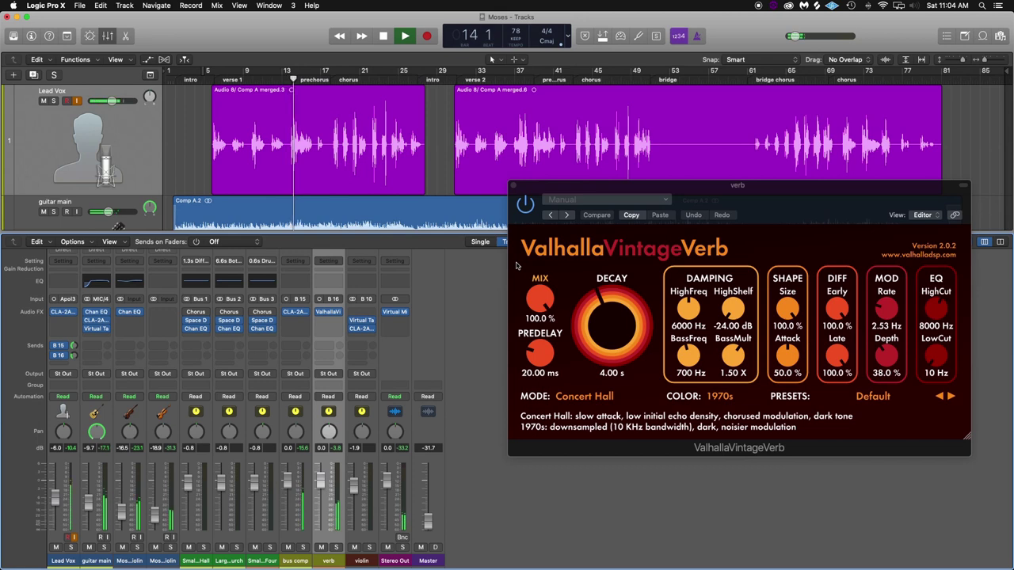
pyautogui.press('space')
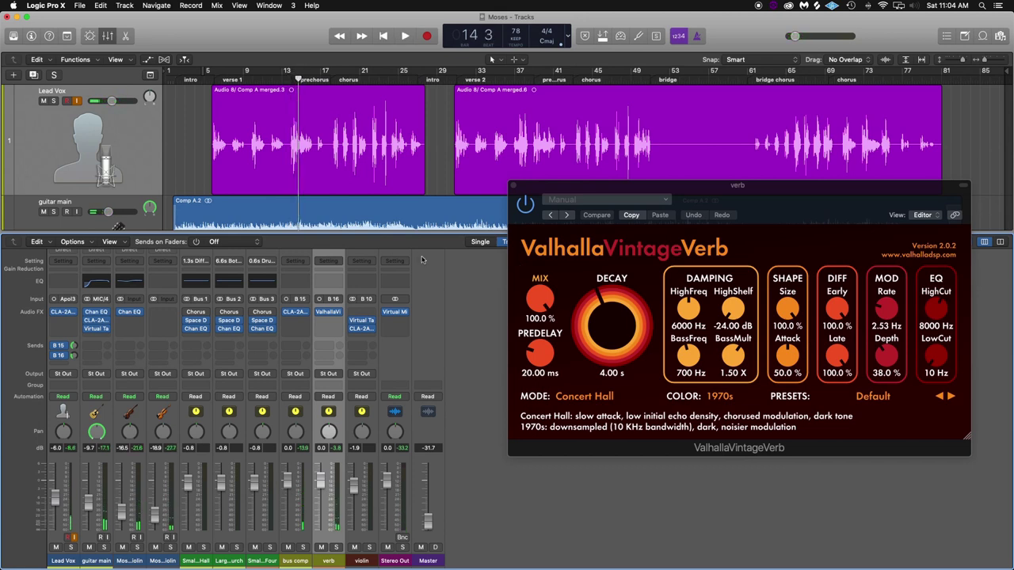
pyautogui.click(73, 355)
pyautogui.click(515, 186)
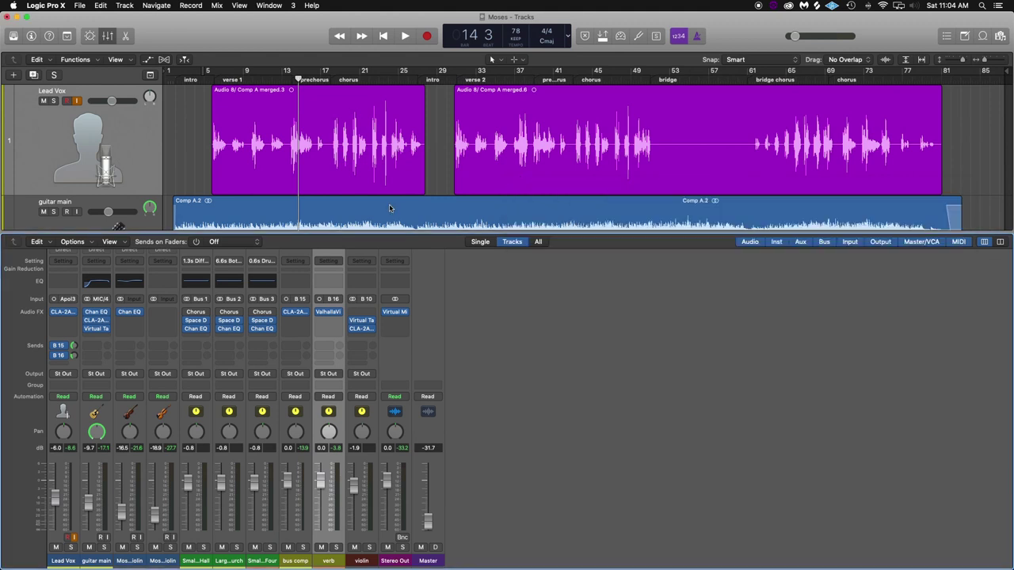
# - Add a third send from the Lead Vox channel to Bus 17
pyautogui.click(61, 364)
pyautogui.moveTo(63, 378)
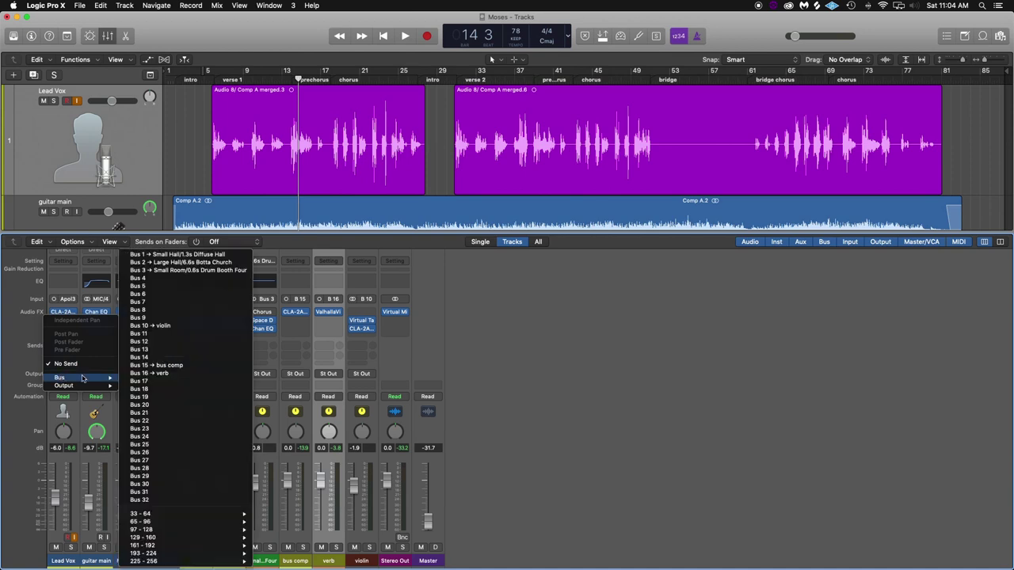
pyautogui.click(147, 382)
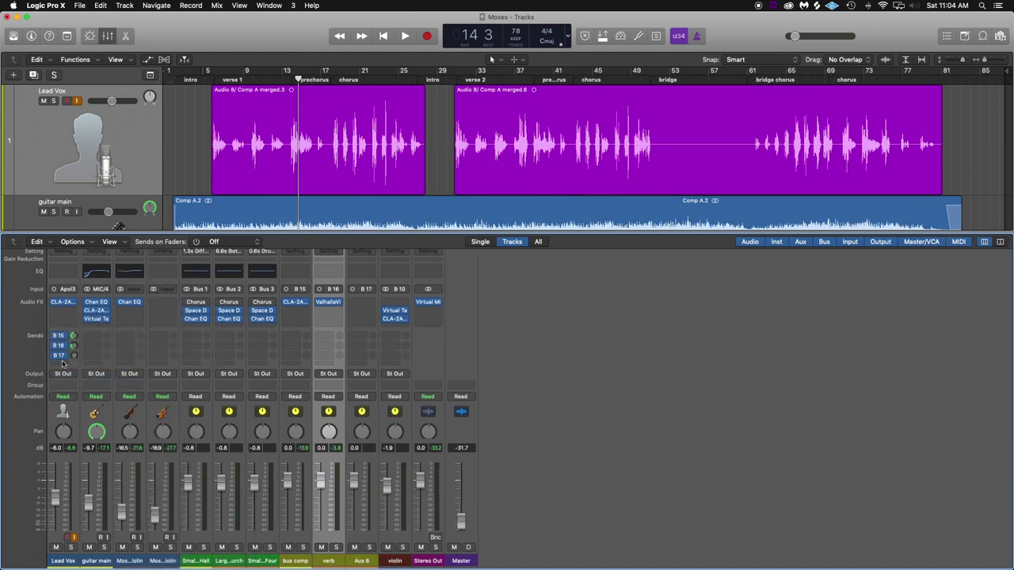
# - Insert the Waves H-Delay (m->s) plug-in as Mono->Stereo on the Bus 17 aux channel
pyautogui.click(368, 308)
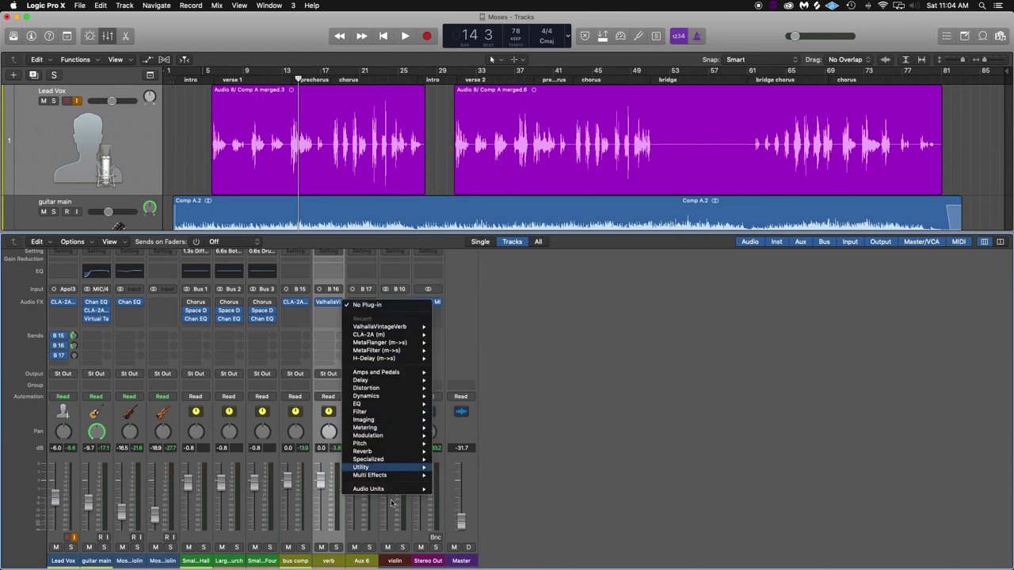
pyautogui.moveTo(424, 490)
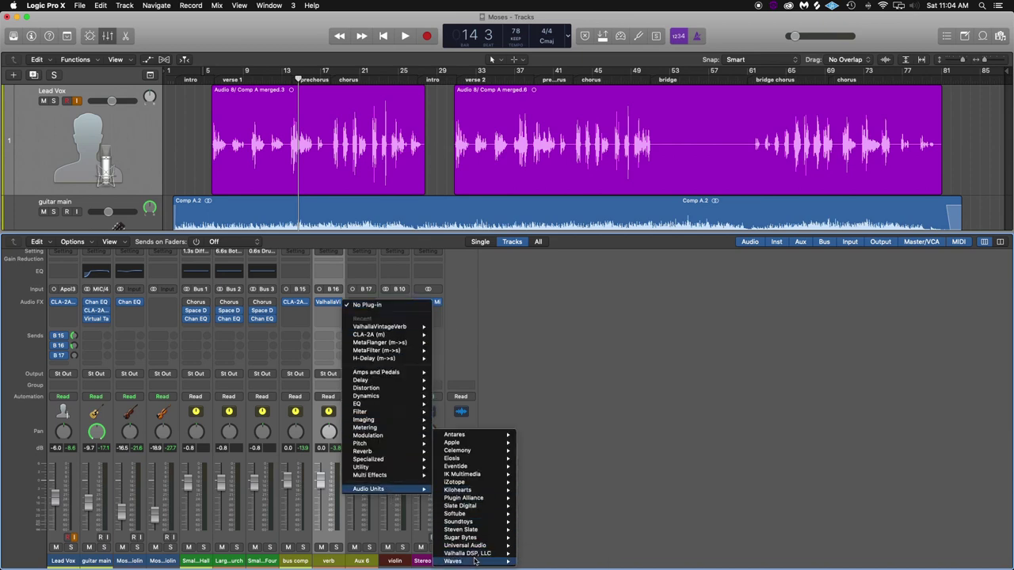
pyautogui.moveTo(478, 561)
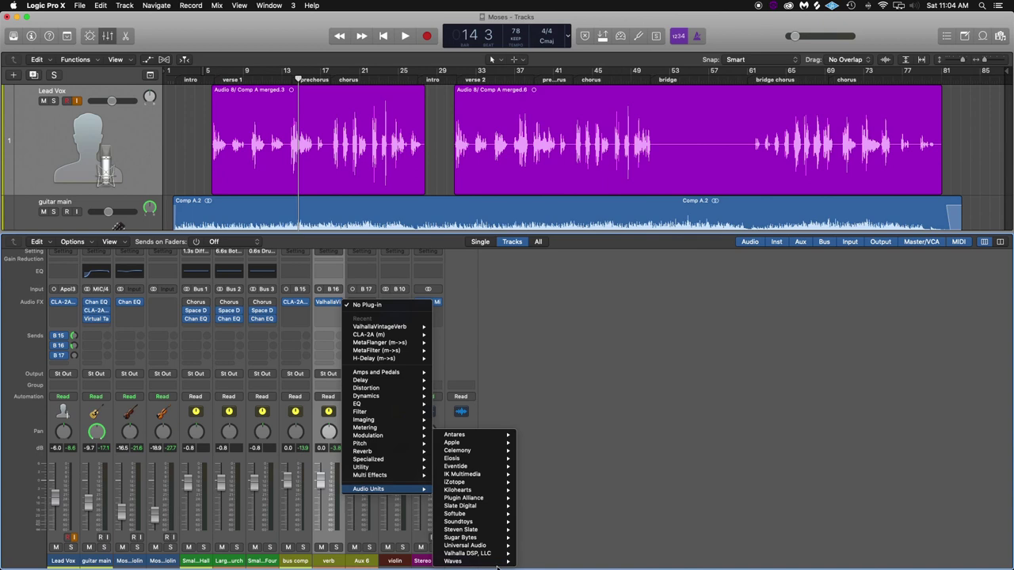
pyautogui.moveTo(499, 564)
pyautogui.scroll(-5, 555, 554)
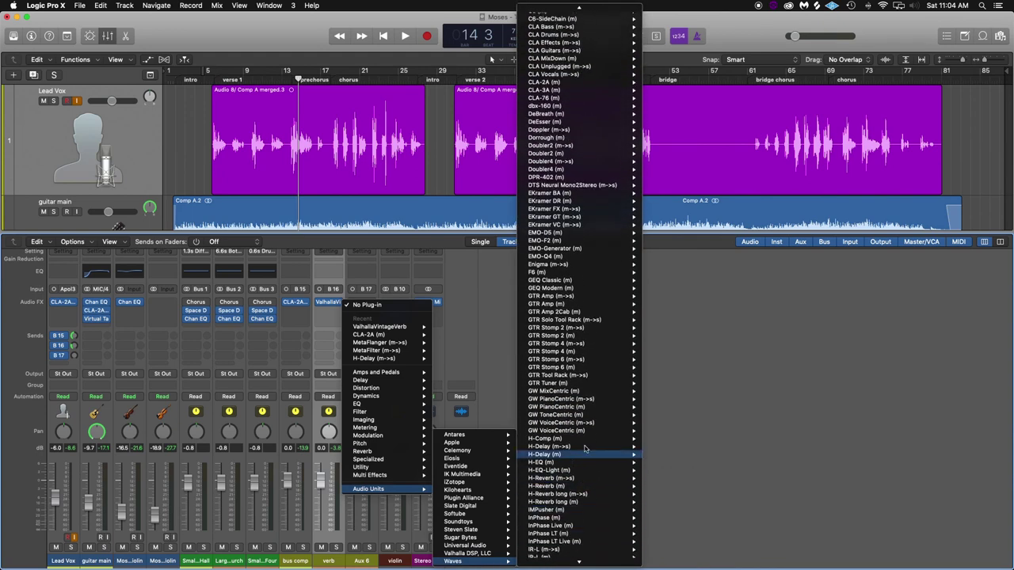
pyautogui.moveTo(582, 449)
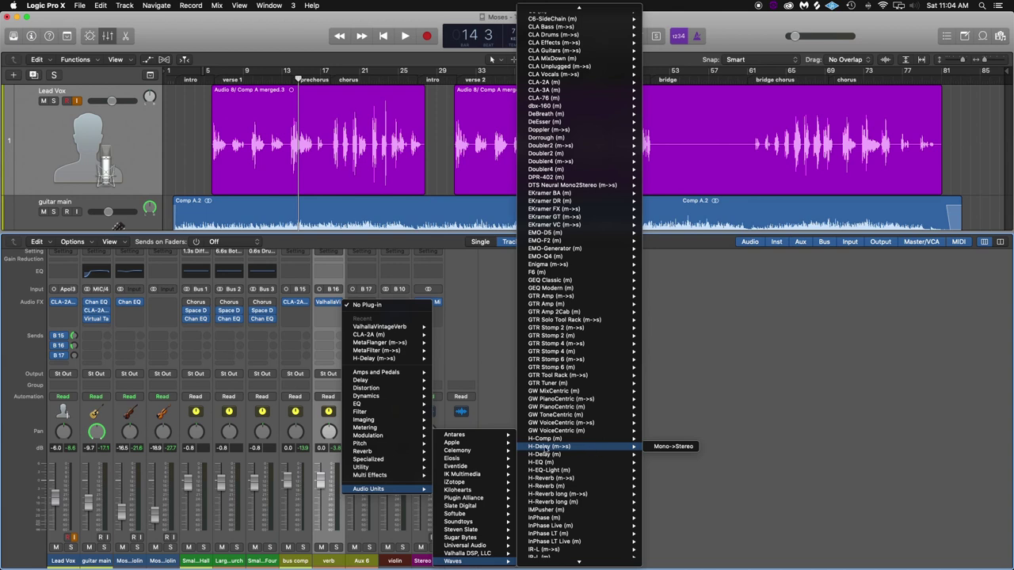
pyautogui.click(674, 446)
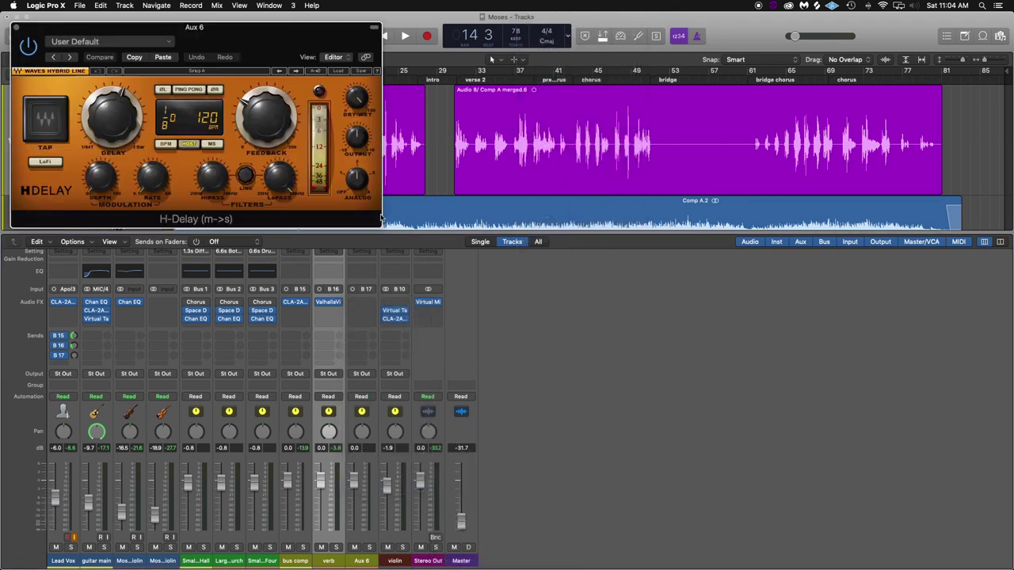
# - Load the Lo Fi Slap factory preset in H-Delay and close the plug-in window
pyautogui.click(83, 45)
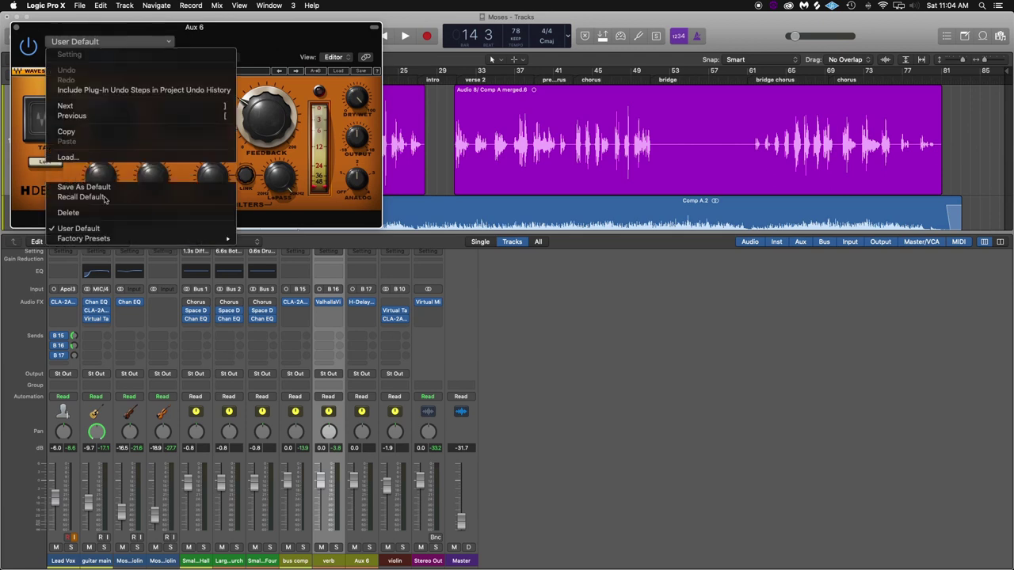
pyautogui.moveTo(215, 244)
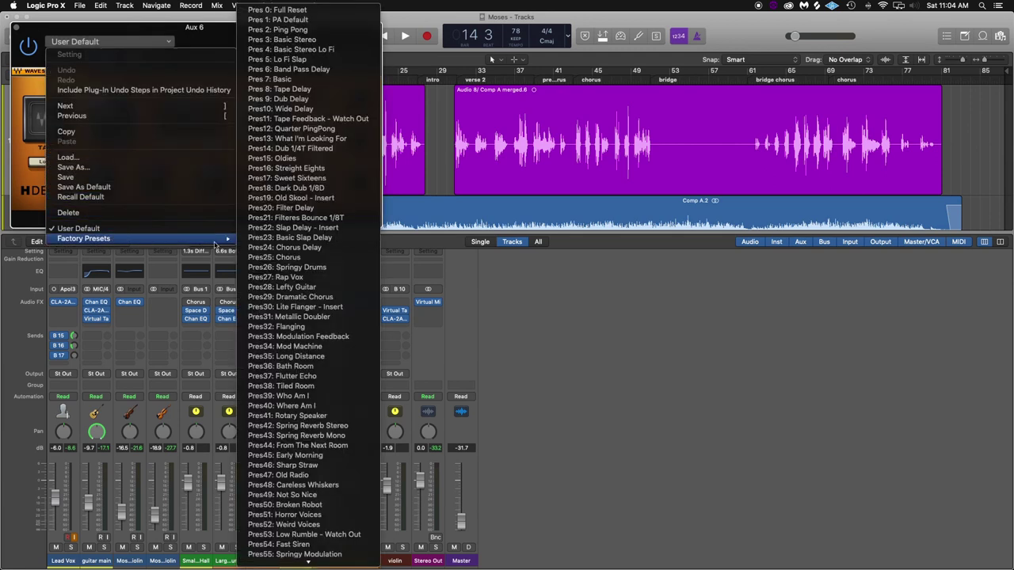
pyautogui.click(331, 61)
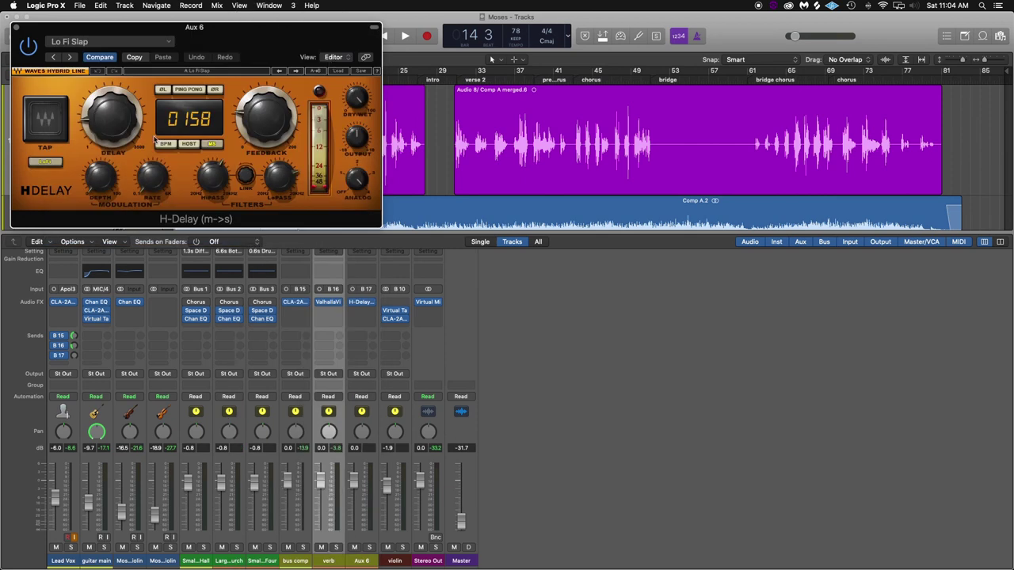
pyautogui.click(17, 29)
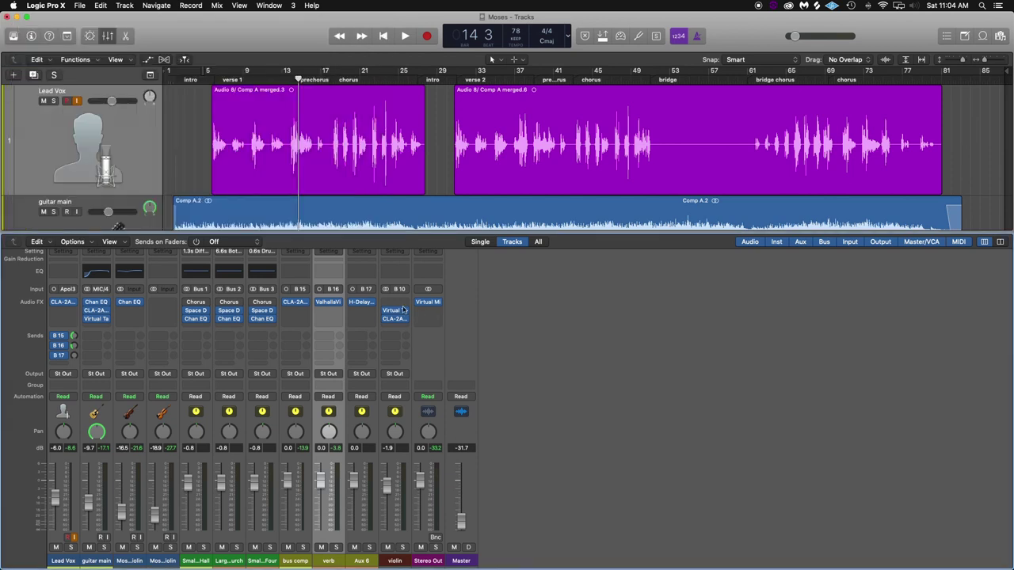
# - Play from the start of the first chorus, adjust the Lead Vox Bus 17 send level by ear, and stop playback
pyautogui.moveTo(75, 356); pyautogui.dragTo(89, 101)
pyautogui.doubleClick(332, 80)
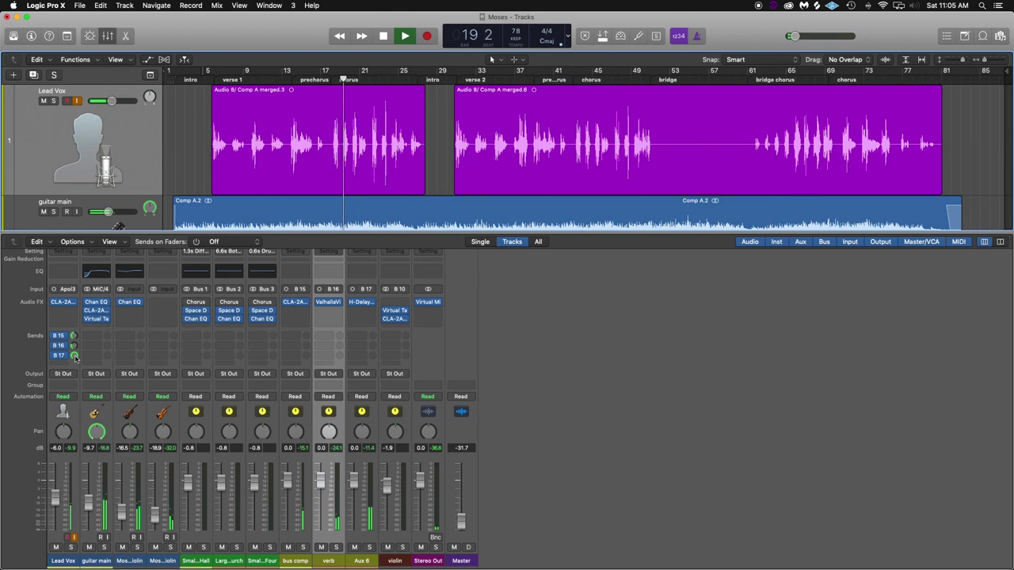
pyautogui.moveTo(75, 357); pyautogui.dragTo(70, 430)
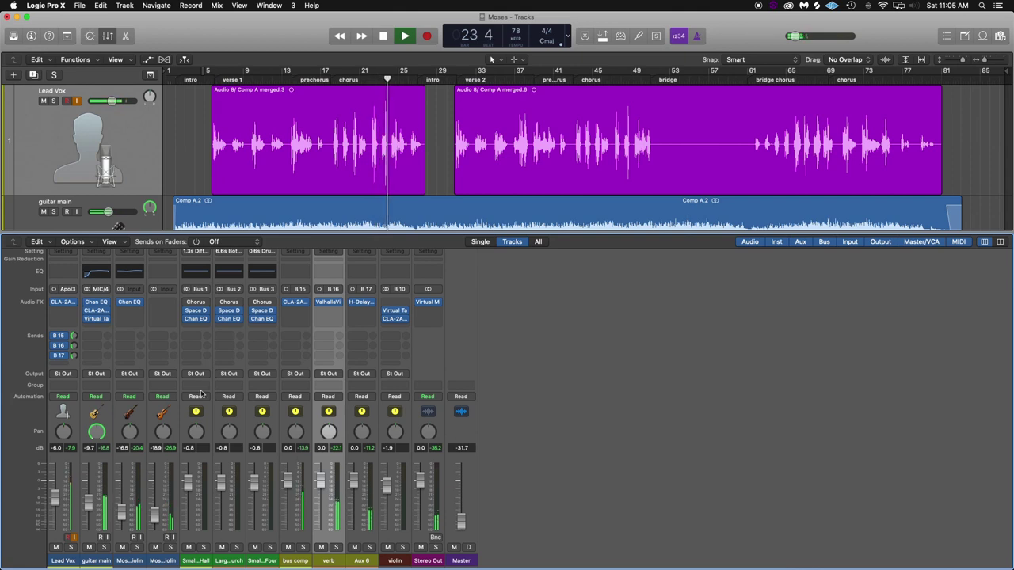
pyautogui.press('space')
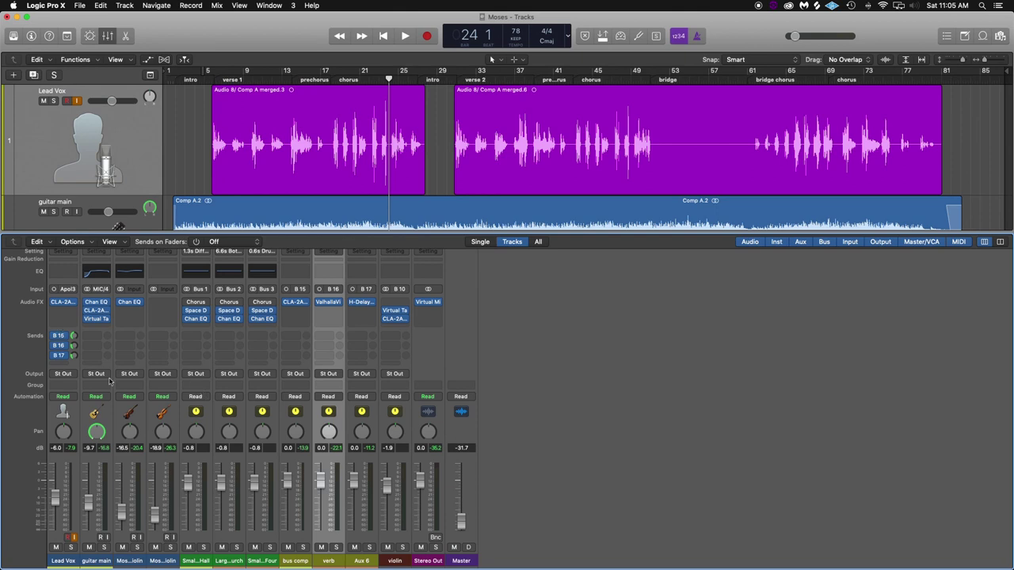
# - Add a fourth send from the Lead Vox channel to Bus 18
pyautogui.click(67, 365)
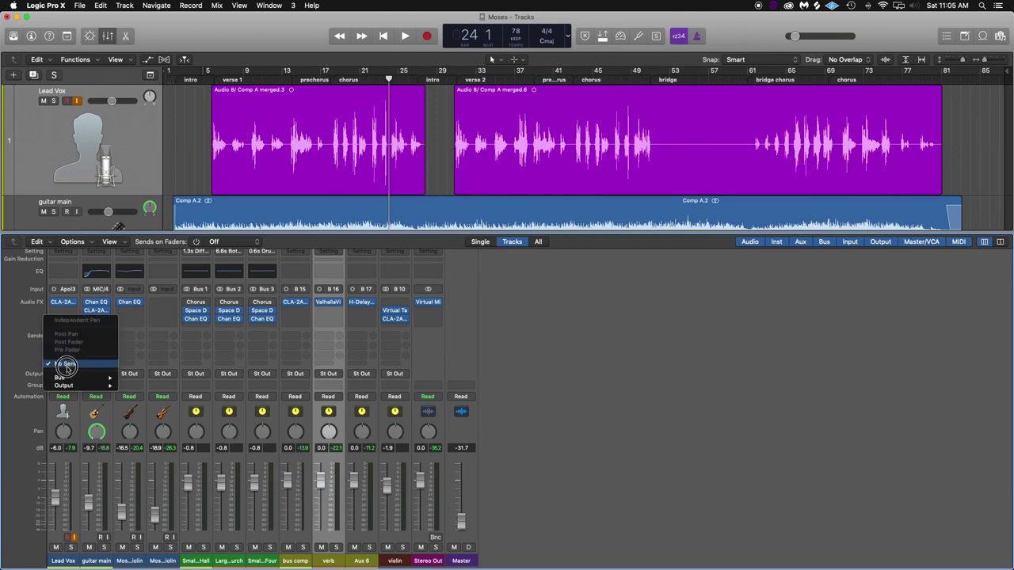
pyautogui.moveTo(68, 376)
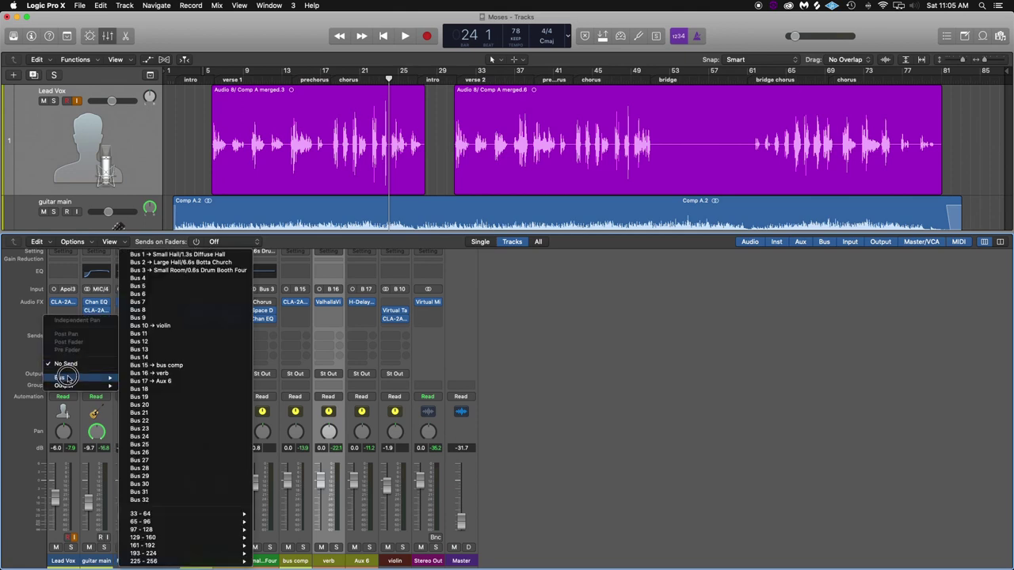
pyautogui.click(143, 389)
# - Rename the Bus 17 aux channel as "slap" and the Bus 18 aux channel as "1/8"
pyautogui.doubleClick(358, 560)
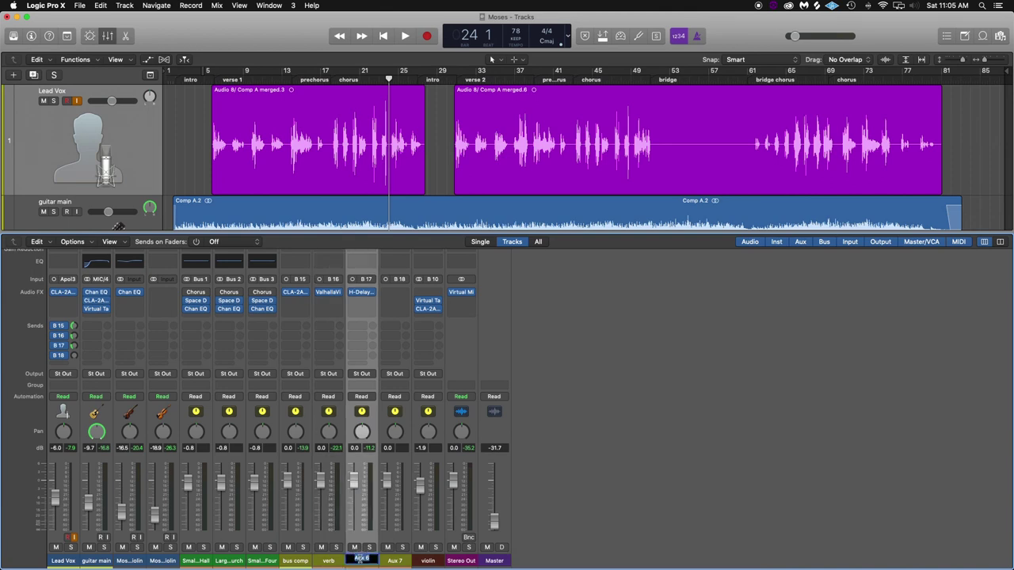
pyautogui.write('slap')
pyautogui.press('Return')
pyautogui.doubleClick(394, 561)
pyautogui.press('BackSpace')
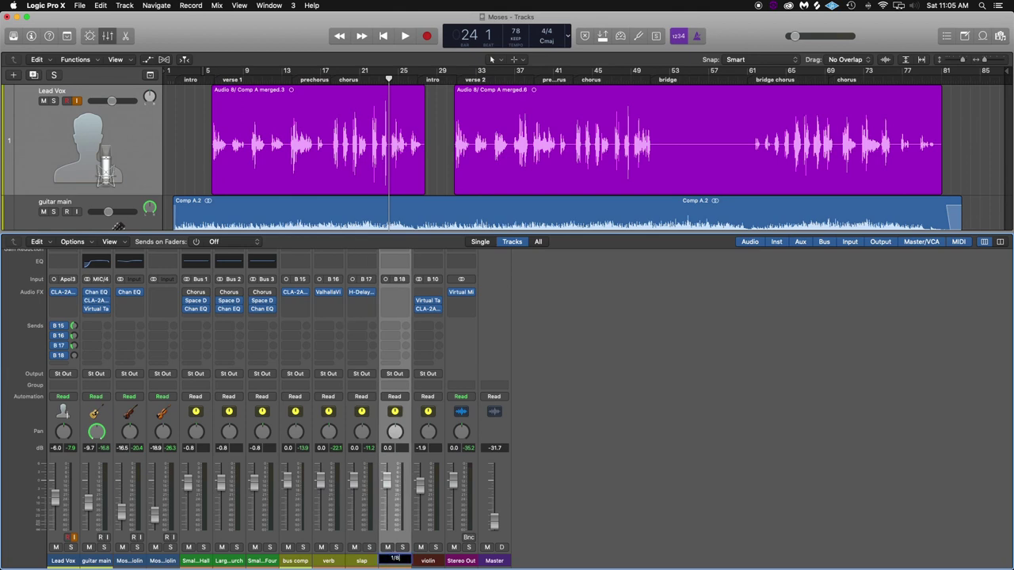
pyautogui.press('Return')
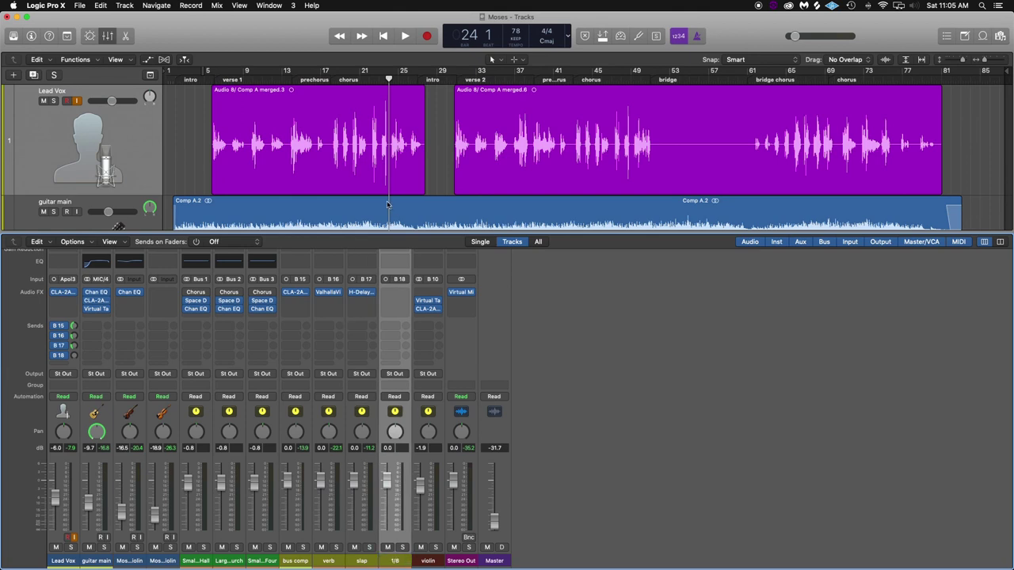
# - Insert the Waves H-Delay plug-in in its mono-to-stereo version on the 1/8 aux channel
pyautogui.click(394, 293)
pyautogui.moveTo(428, 485)
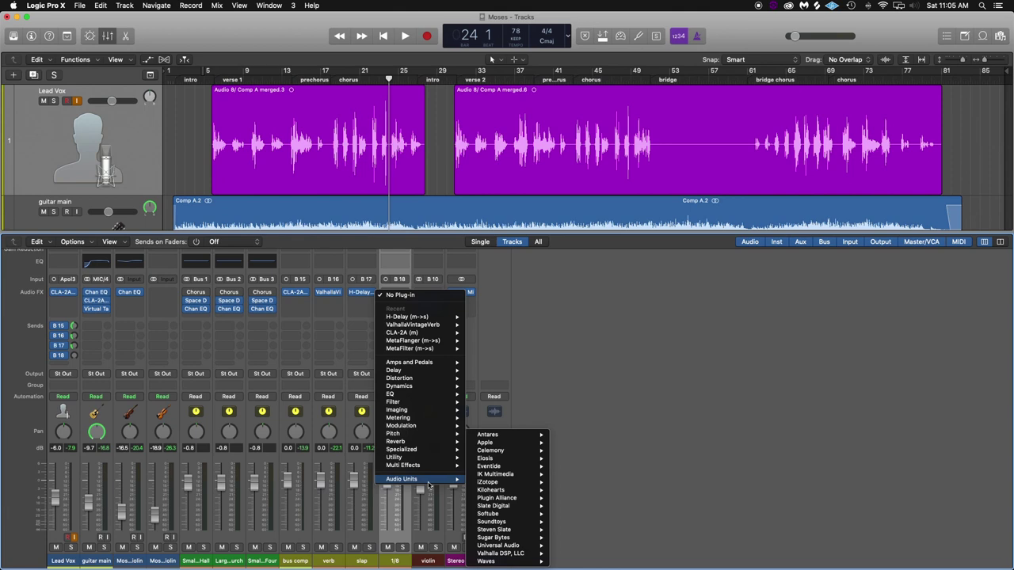
pyautogui.moveTo(507, 561)
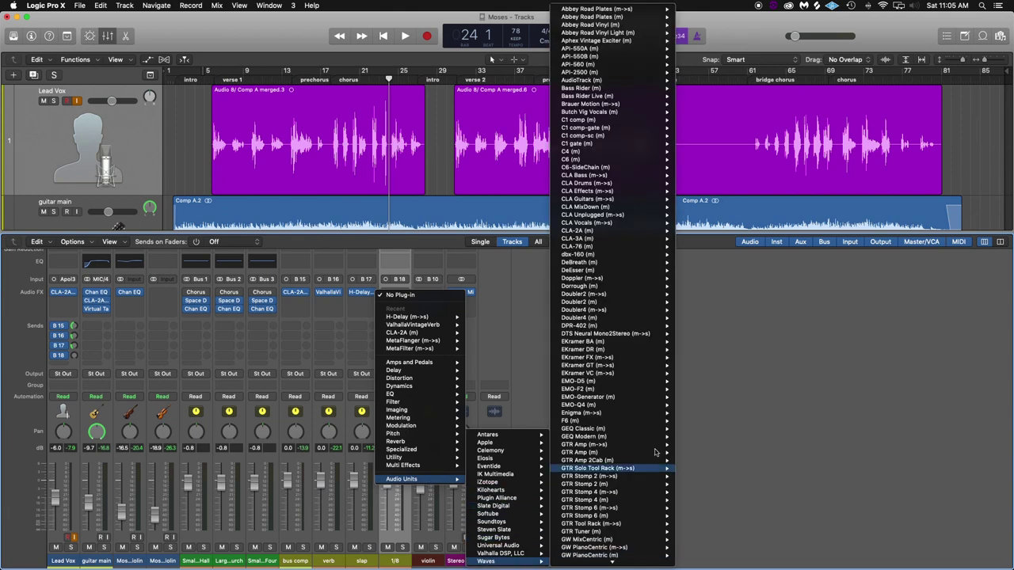
pyautogui.moveTo(618, 564)
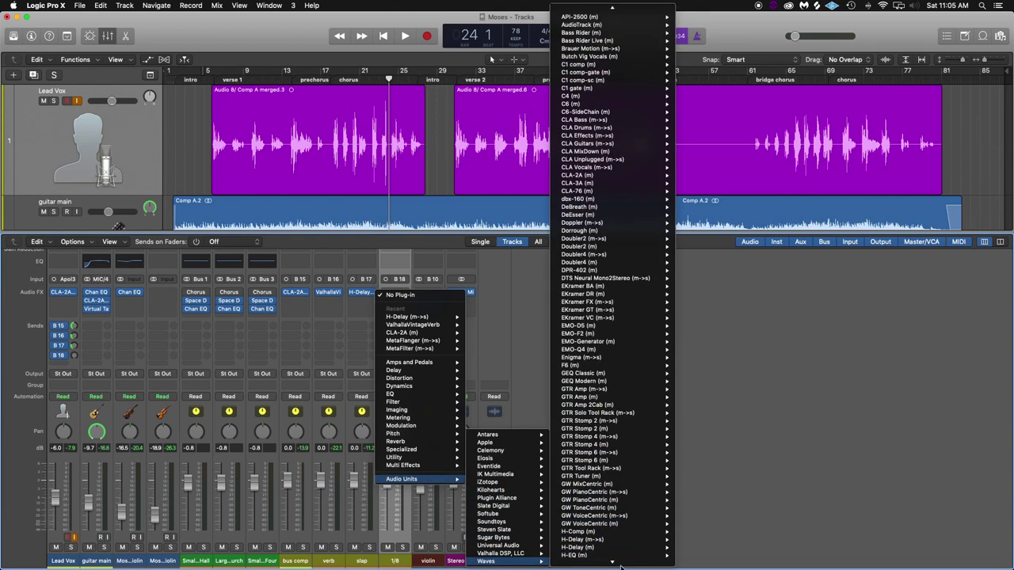
pyautogui.moveTo(625, 518)
pyautogui.click(701, 519)
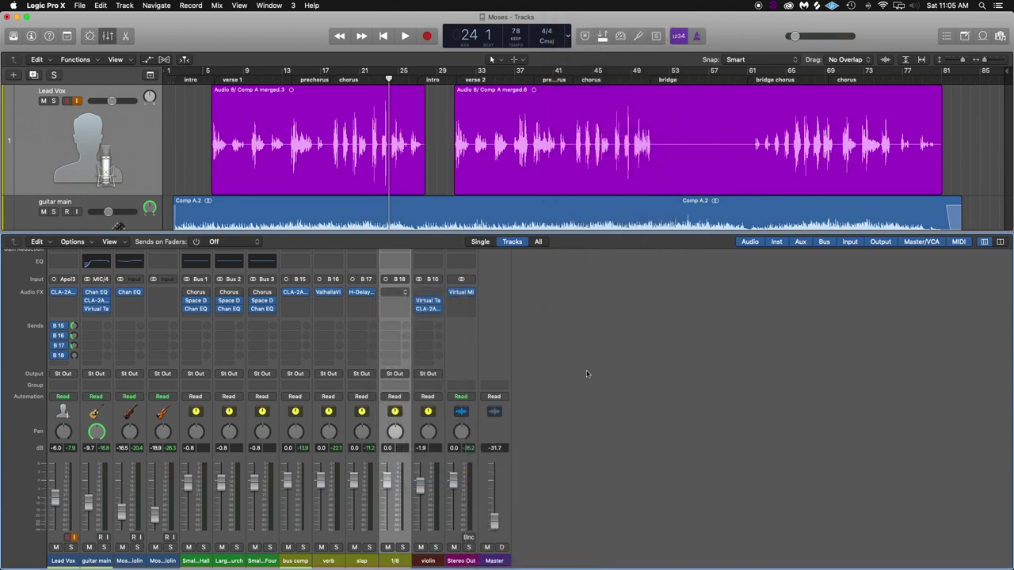
# - Load the Ping Pong factory preset in H-Delay, set the delay to a 1/8 note at 78 BPM in BPM mode, and close the plug-in window
pyautogui.click(85, 43)
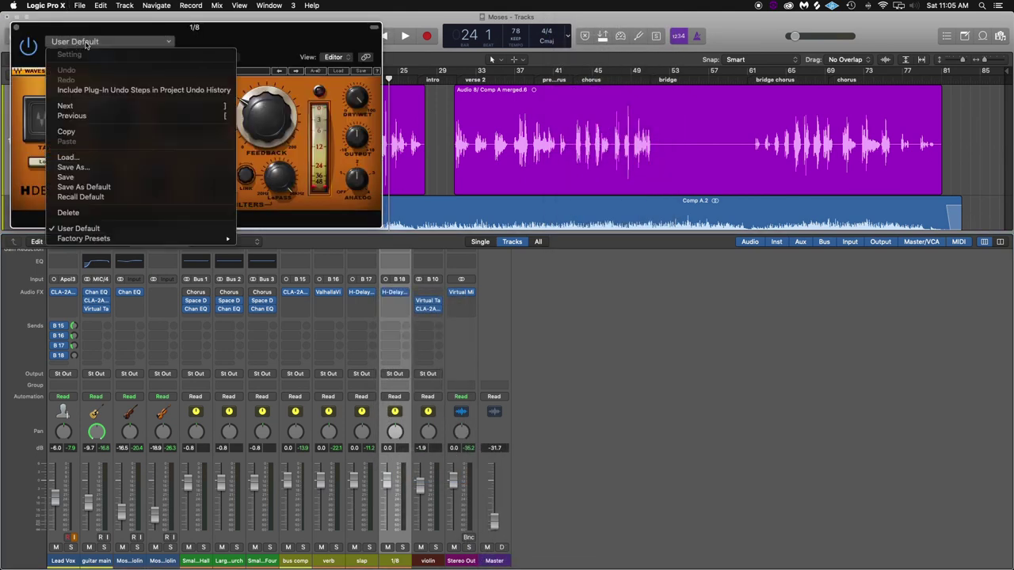
pyautogui.moveTo(95, 238)
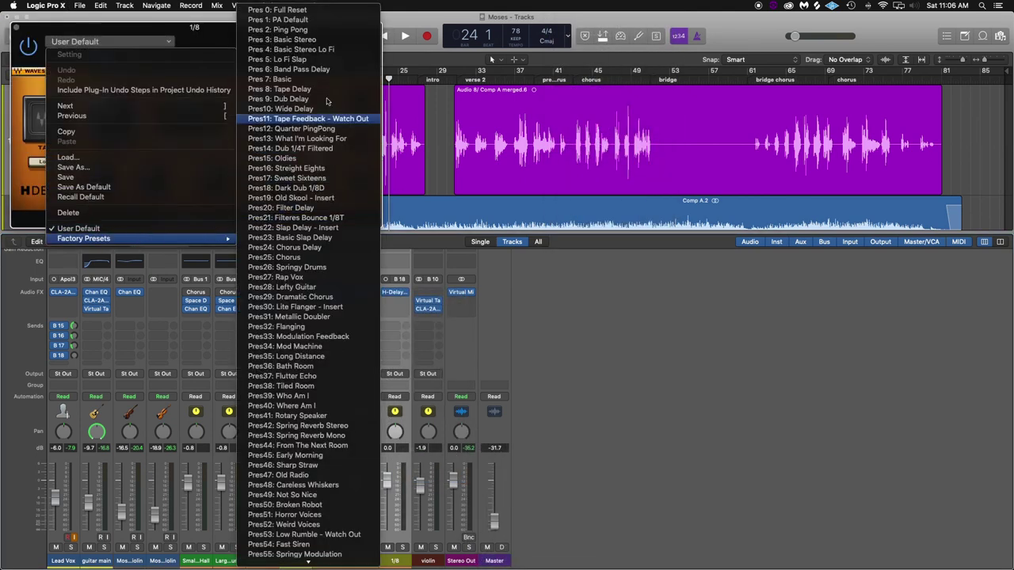
pyautogui.click(323, 29)
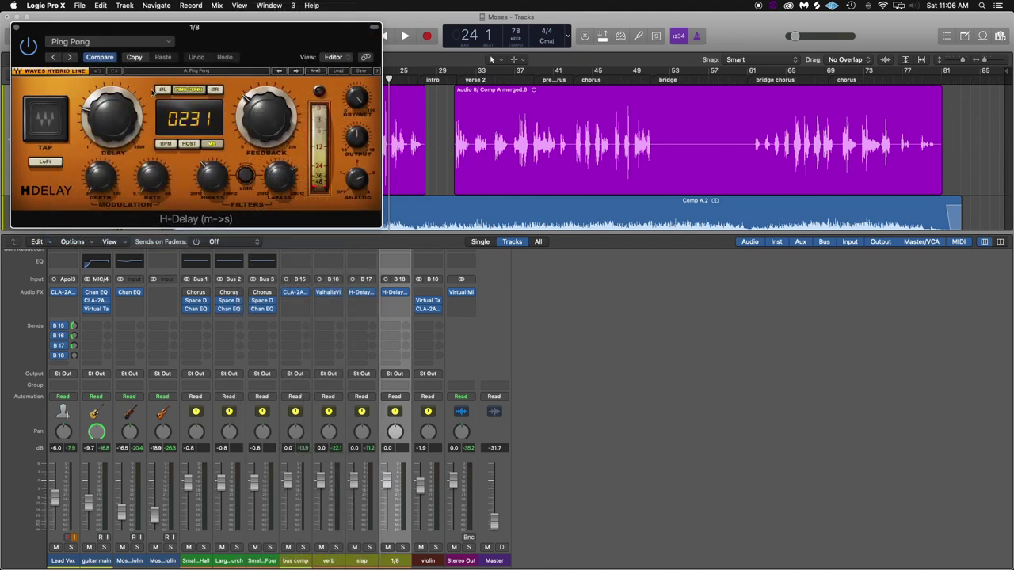
pyautogui.click(166, 144)
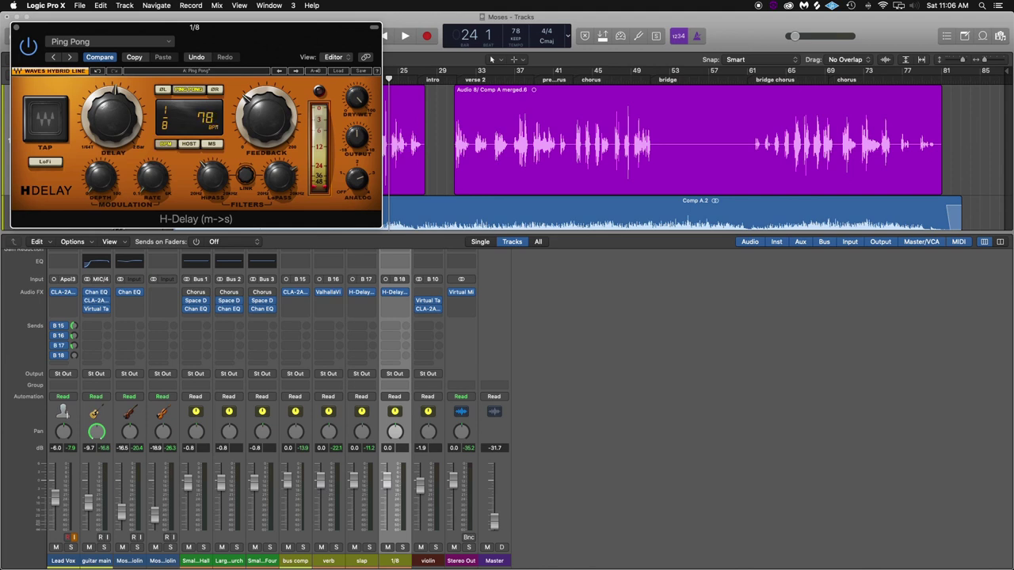
pyautogui.click(17, 29)
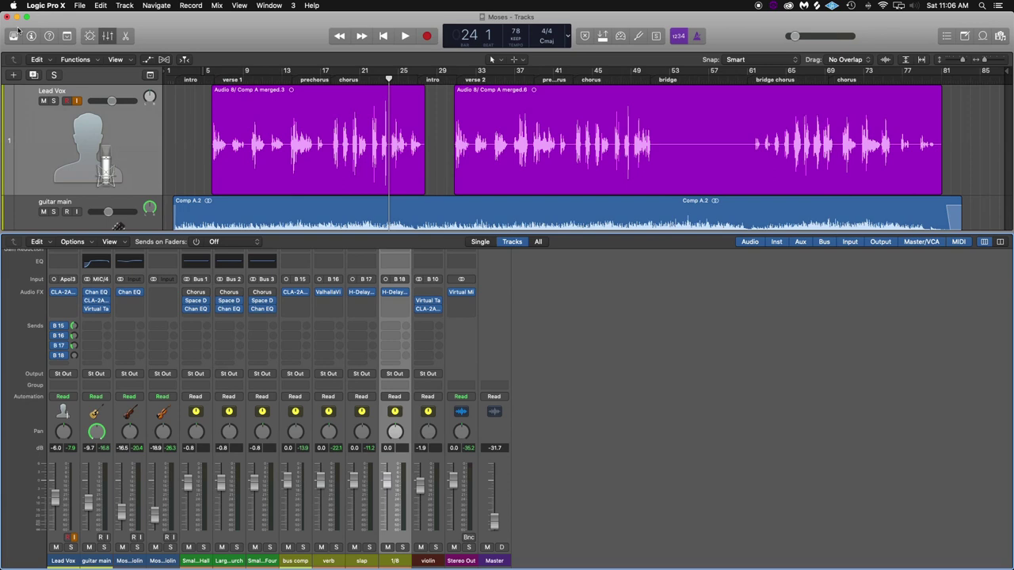
# - Play from bar 17 before the first chorus, lower the Lead Vox Bus 18 send level by ear, and stop playback
pyautogui.click(322, 80)
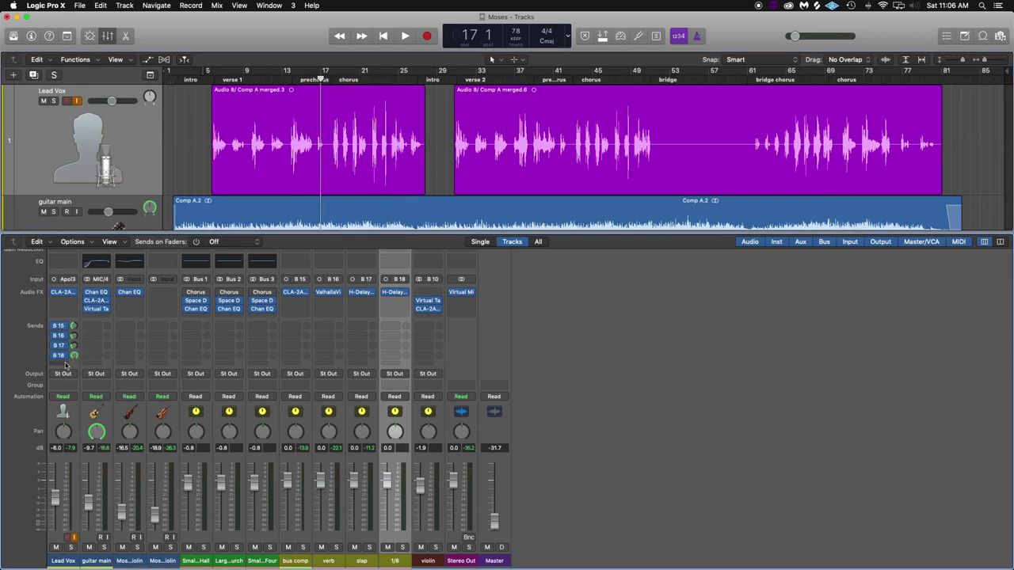
pyautogui.press('space')
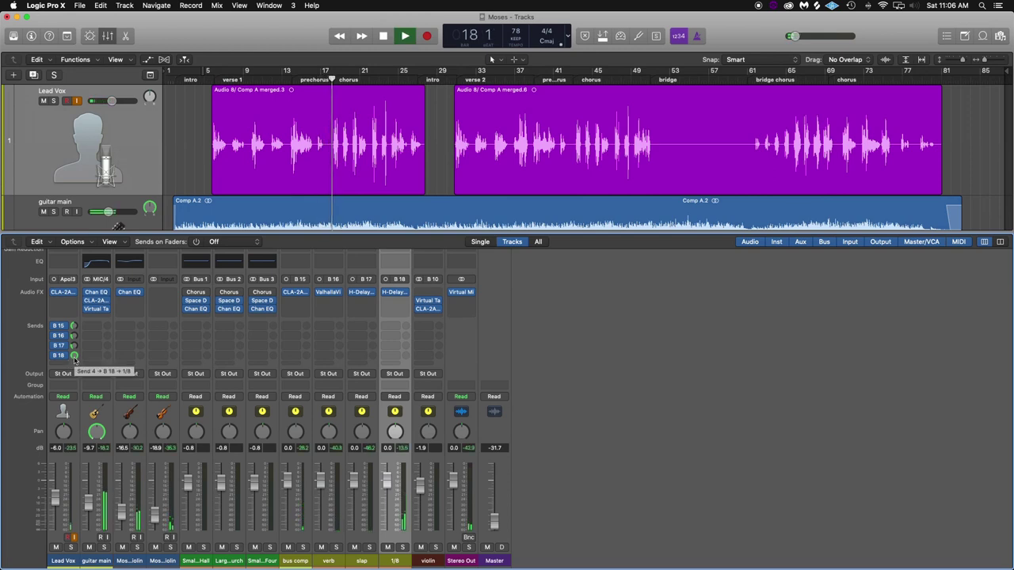
pyautogui.moveTo(75, 357); pyautogui.dragTo(81, 436)
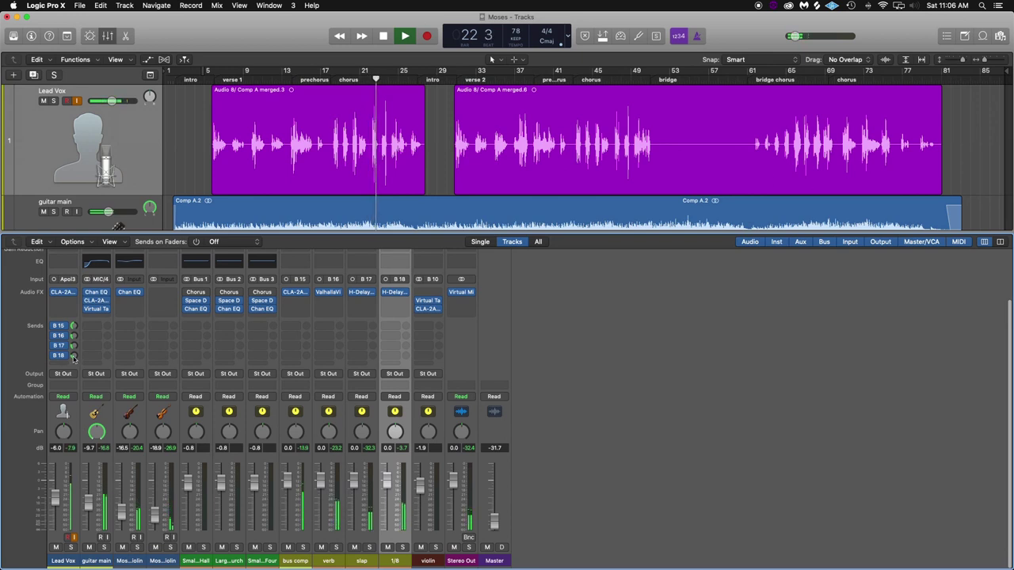
pyautogui.moveTo(73, 358); pyautogui.dragTo(74, 360)
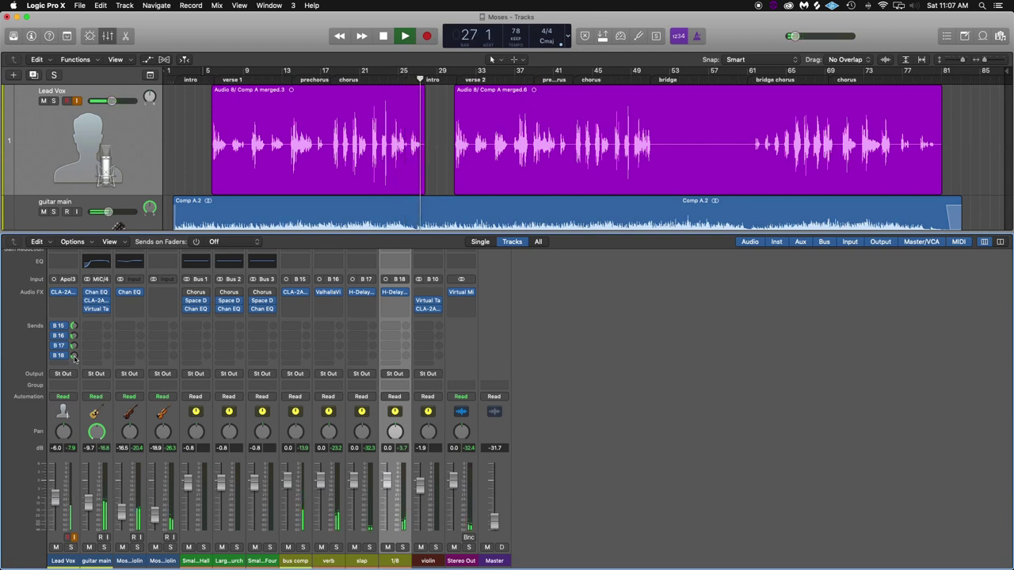
pyautogui.press('space')
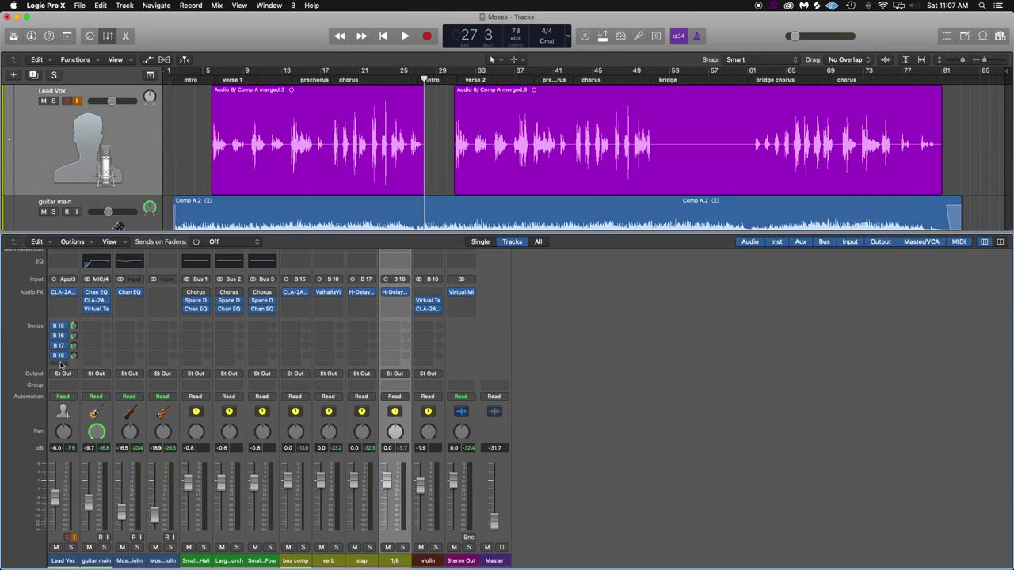
# - Add a fifth send from the Lead Vox channel to Bus 19
pyautogui.click(60, 364)
pyautogui.moveTo(60, 378)
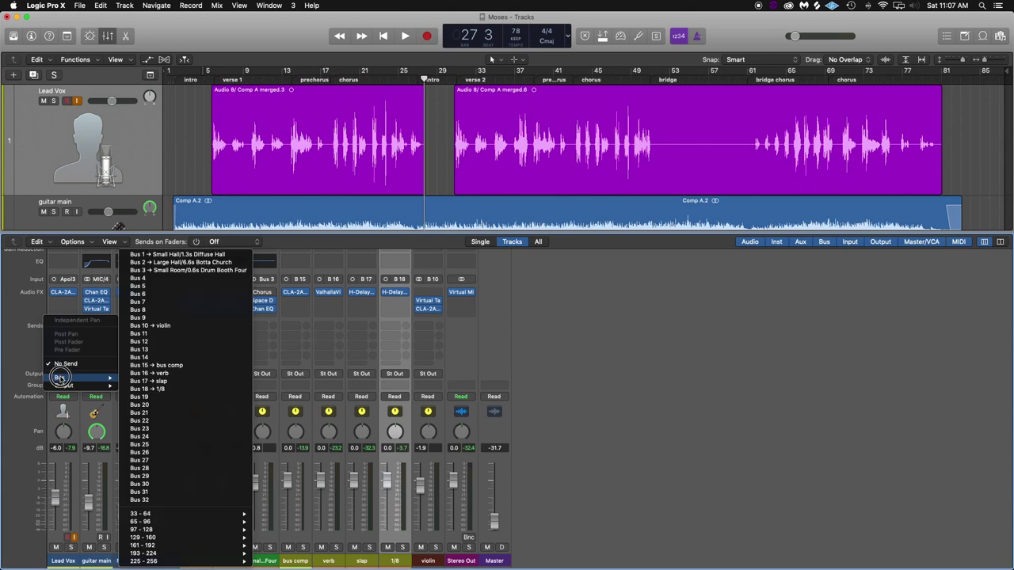
pyautogui.click(147, 390)
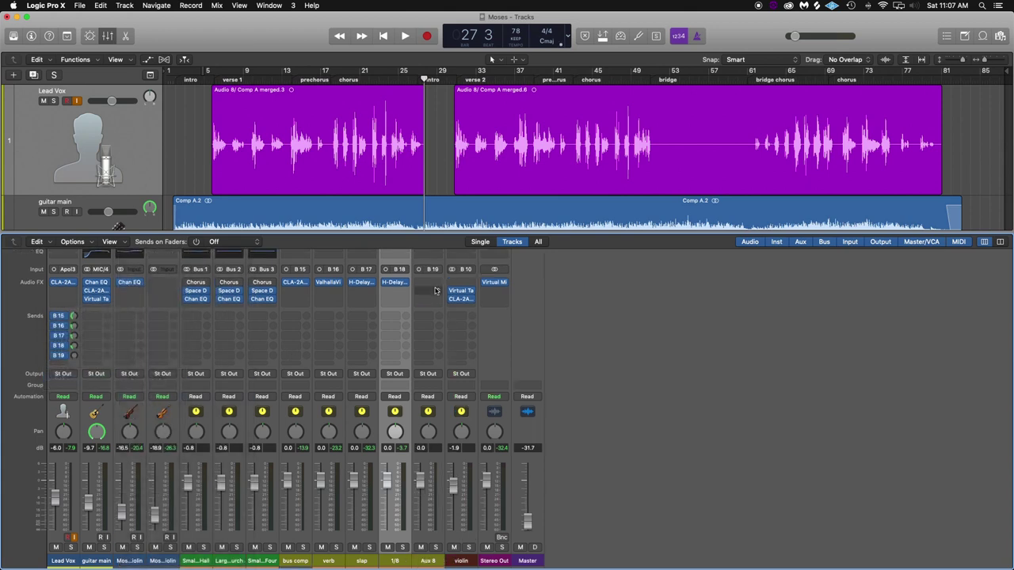
# - Insert the mono-to-stereo Waves H-Delay plug-in on the new Bus 19 aux channel
pyautogui.click(428, 282)
pyautogui.moveTo(459, 469)
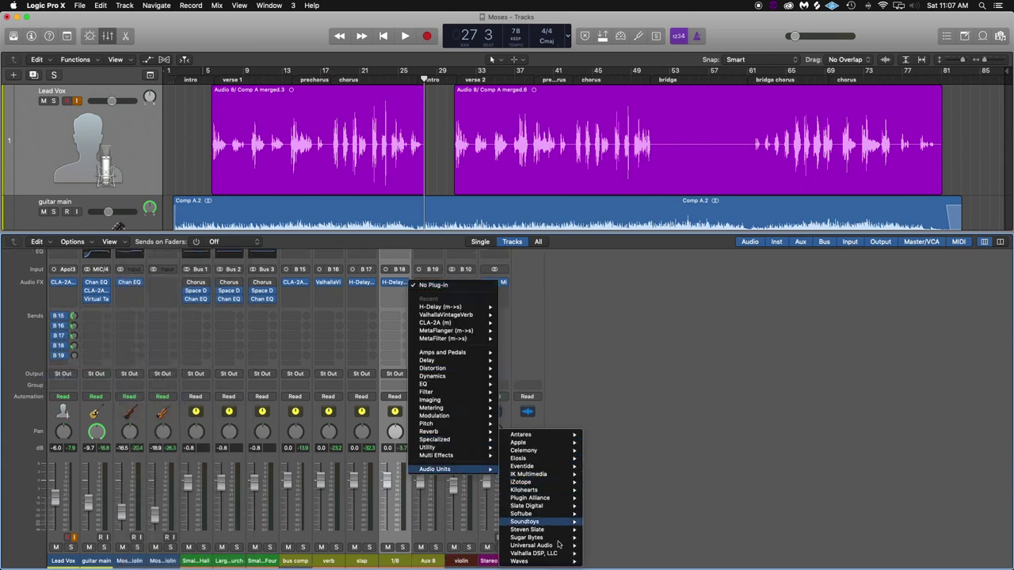
pyautogui.moveTo(523, 561)
pyautogui.scroll(-3, 618, 539)
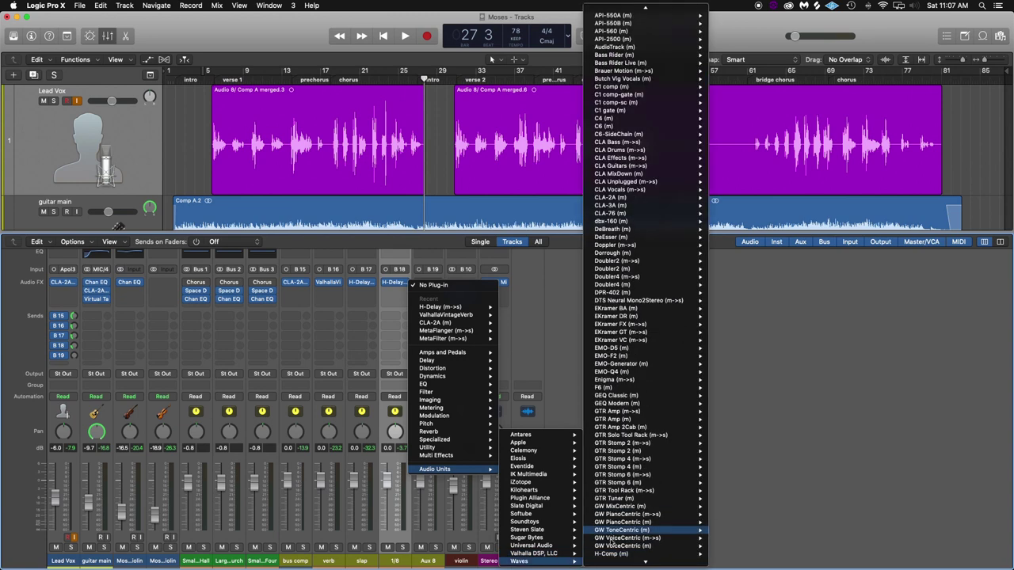
pyautogui.moveTo(633, 541)
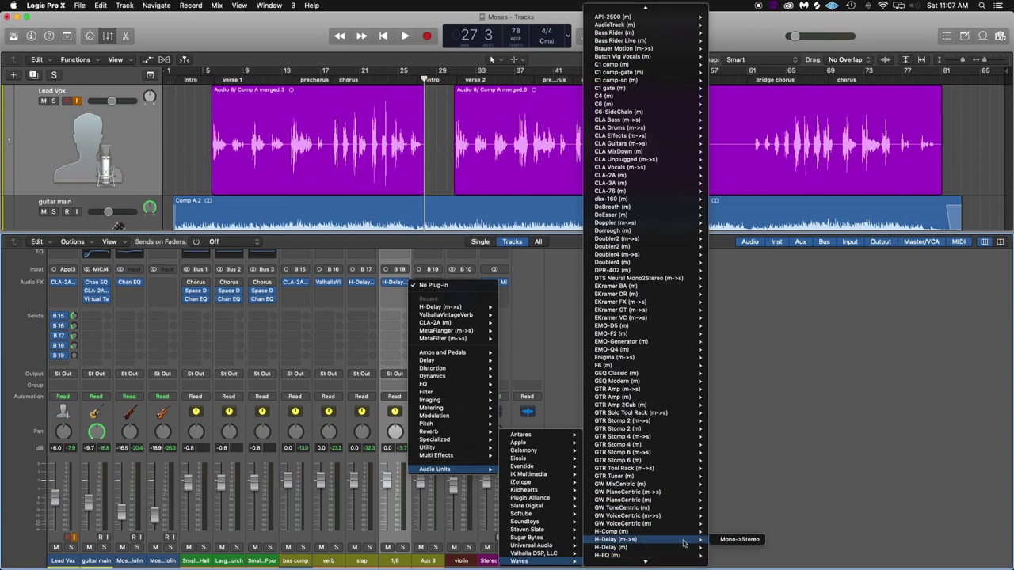
pyautogui.click(736, 542)
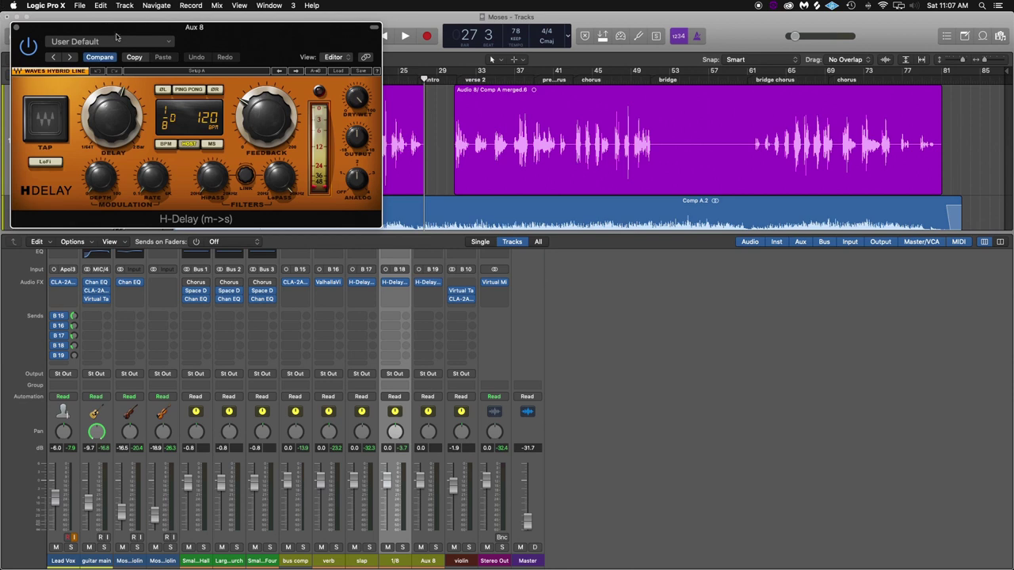
# - Load the Basic Stereo factory preset in the Bus 19 aux channel's H-Delay
pyautogui.click(119, 41)
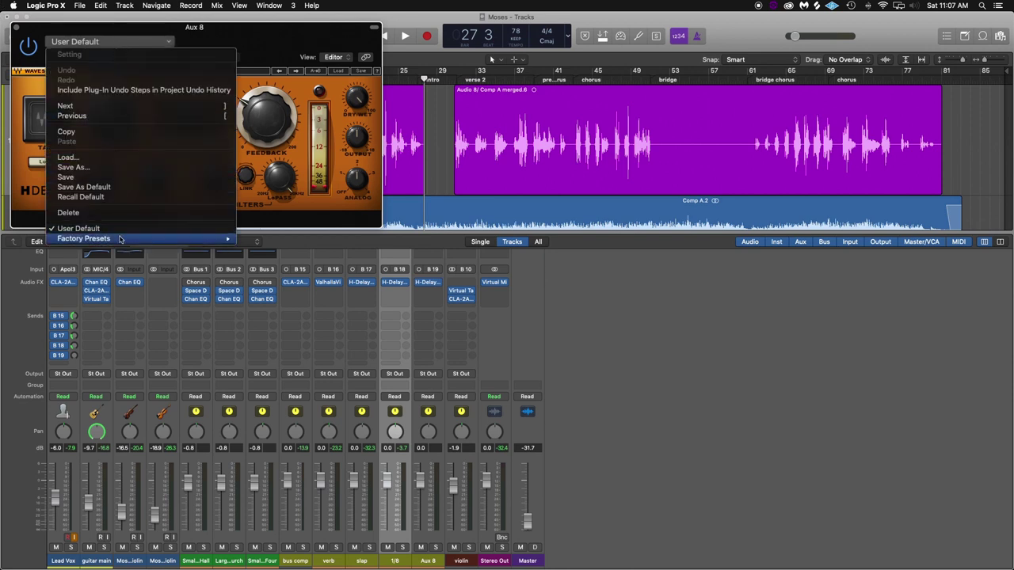
pyautogui.moveTo(123, 238)
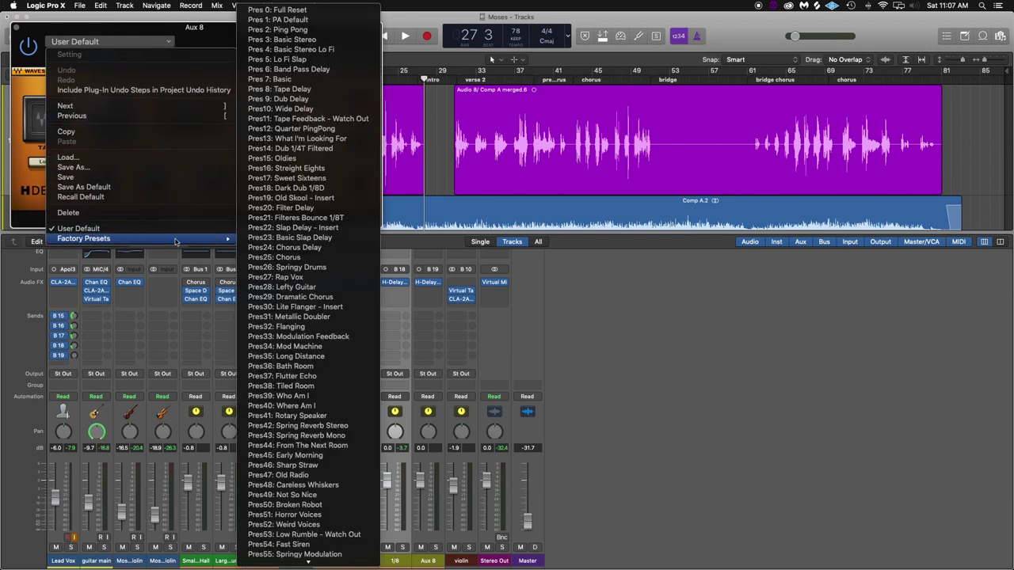
pyautogui.click(290, 40)
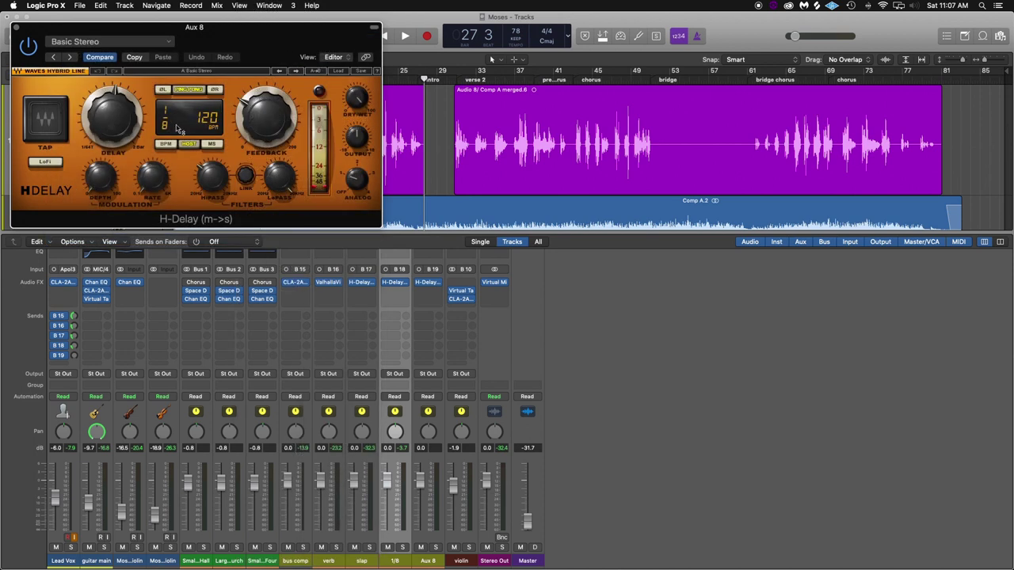
# - Set the H-Delay time to a 1/2 note in BPM mode at 75 BPM and close the plug-in window
pyautogui.moveTo(173, 125); pyautogui.dragTo(164, 108)
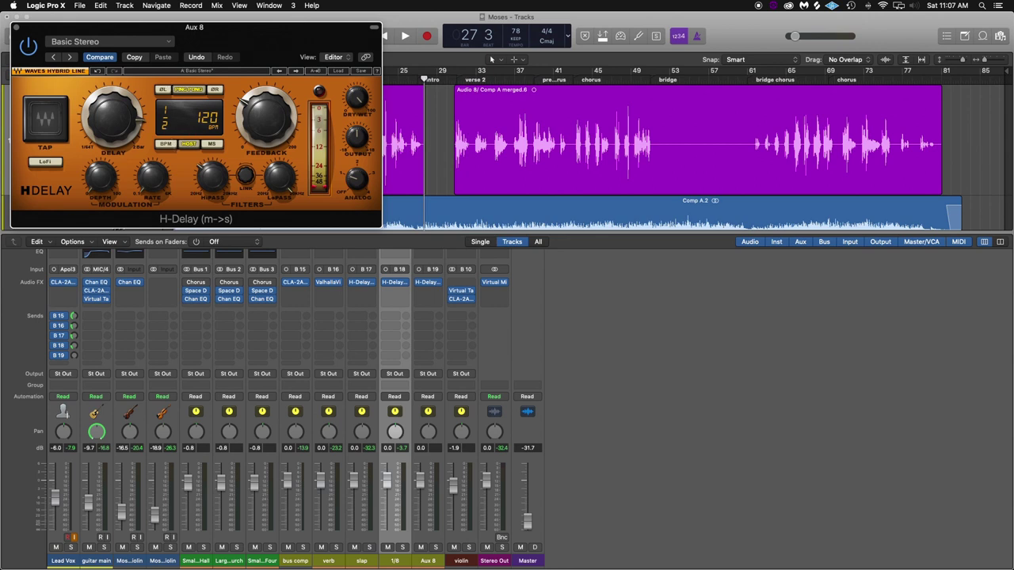
pyautogui.click(167, 143)
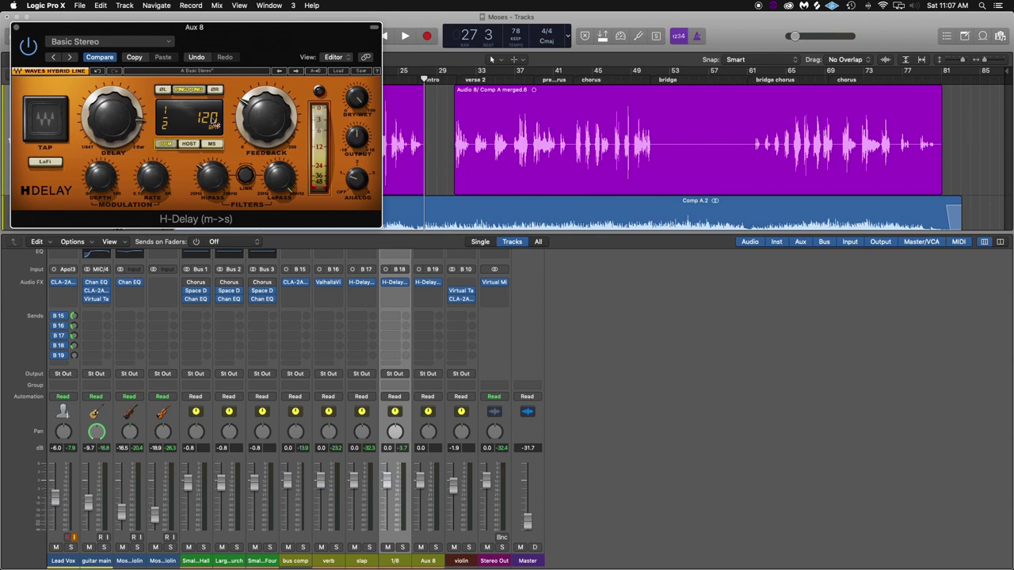
pyautogui.moveTo(212, 120); pyautogui.dragTo(213, 130)
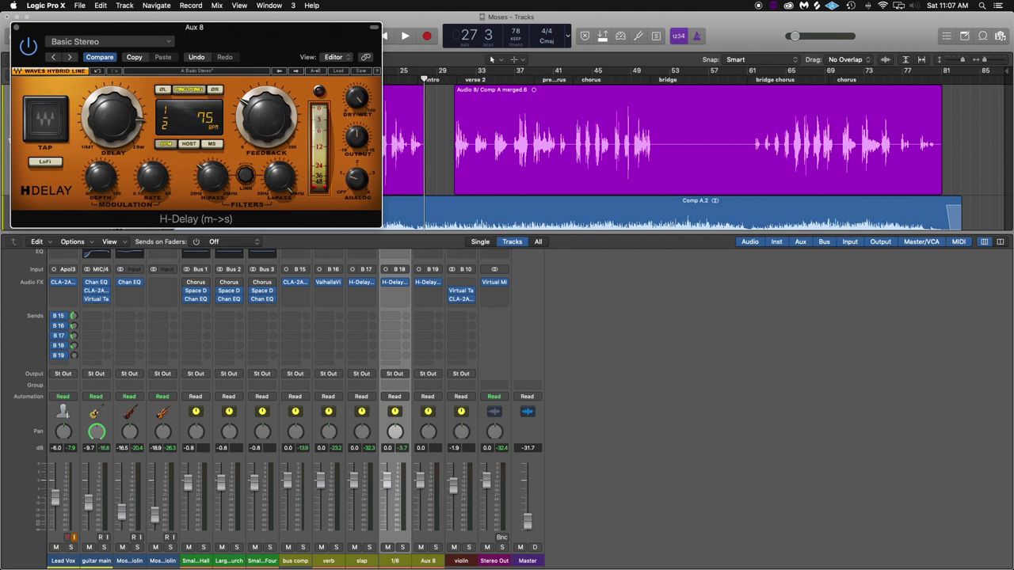
pyautogui.click(16, 28)
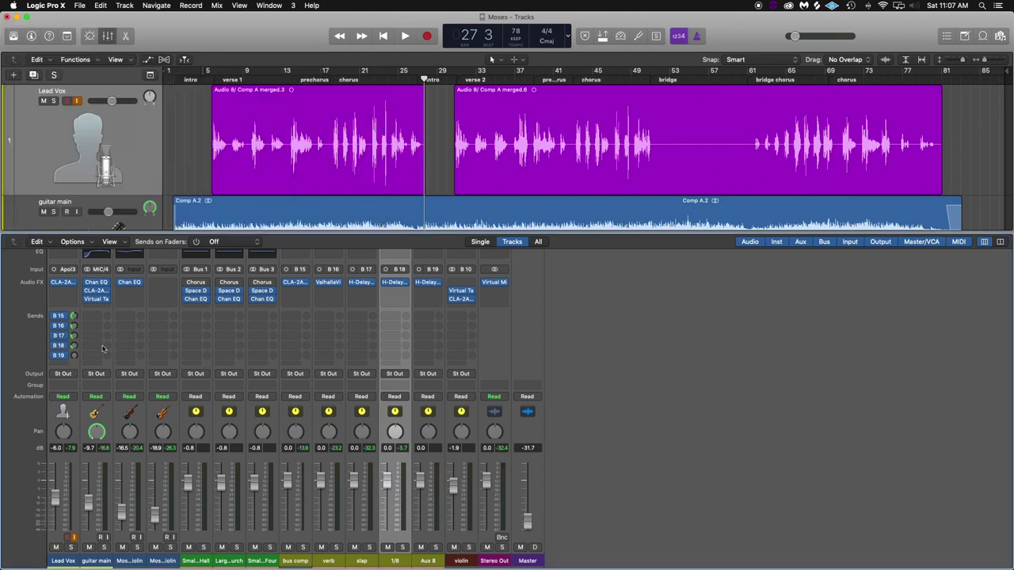
# - Play from bar 30 at the start of verse 2 and lower the Lead Vox Bus 19 send level by ear
pyautogui.hscroll(-1, 443, 114)
pyautogui.click(449, 81)
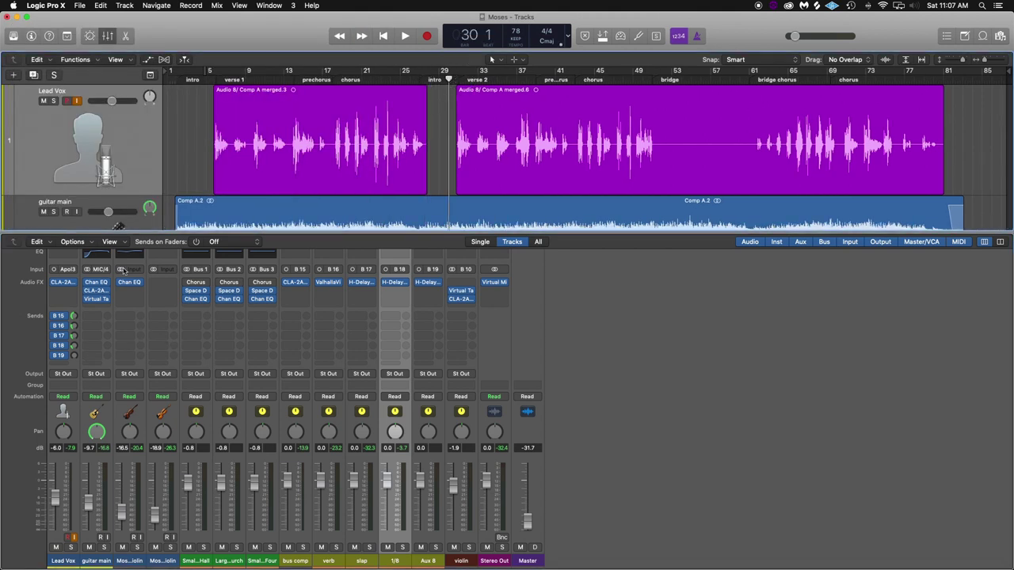
pyautogui.press('space')
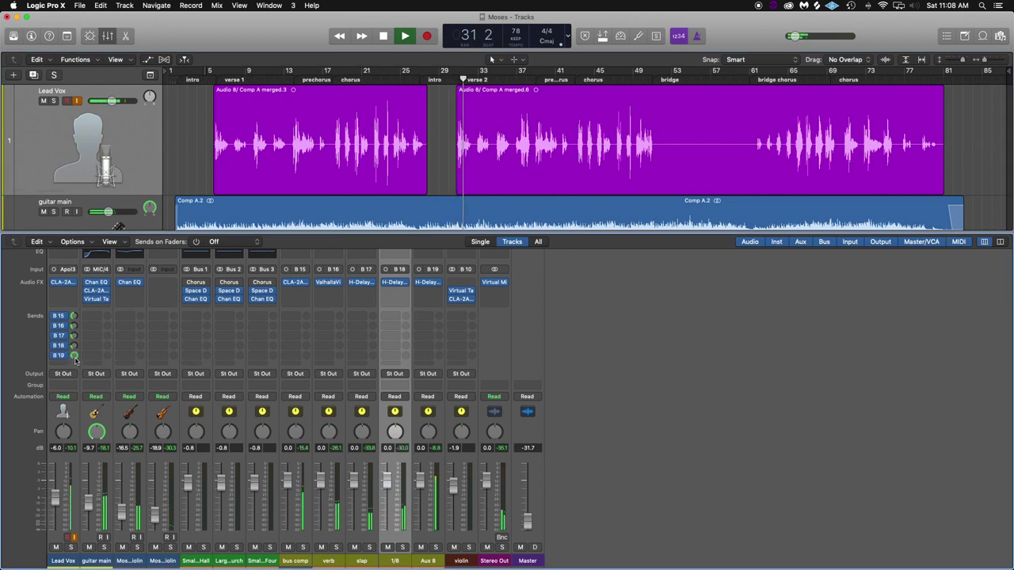
pyautogui.moveTo(76, 361); pyautogui.dragTo(80, 440)
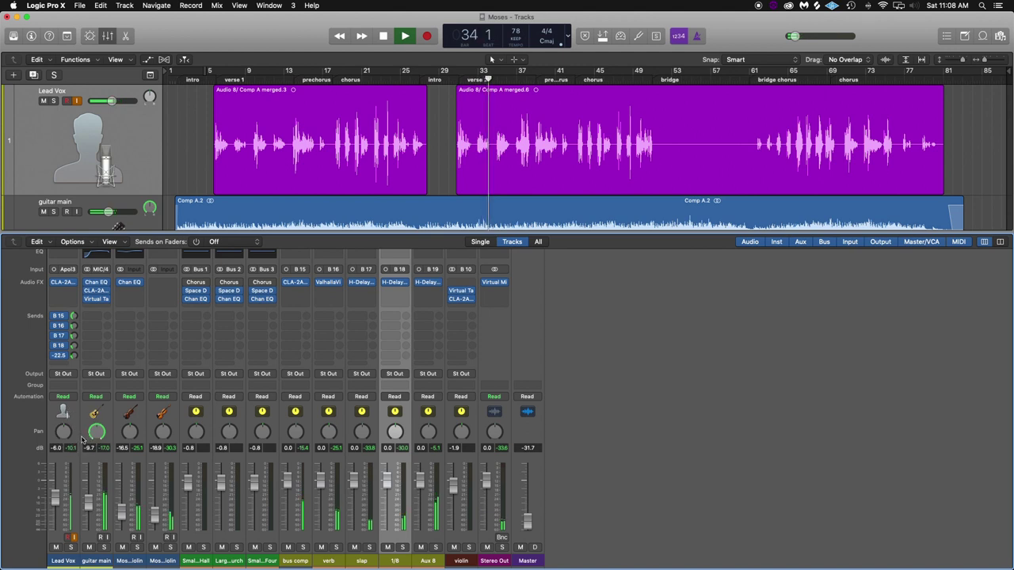
pyautogui.press('space')
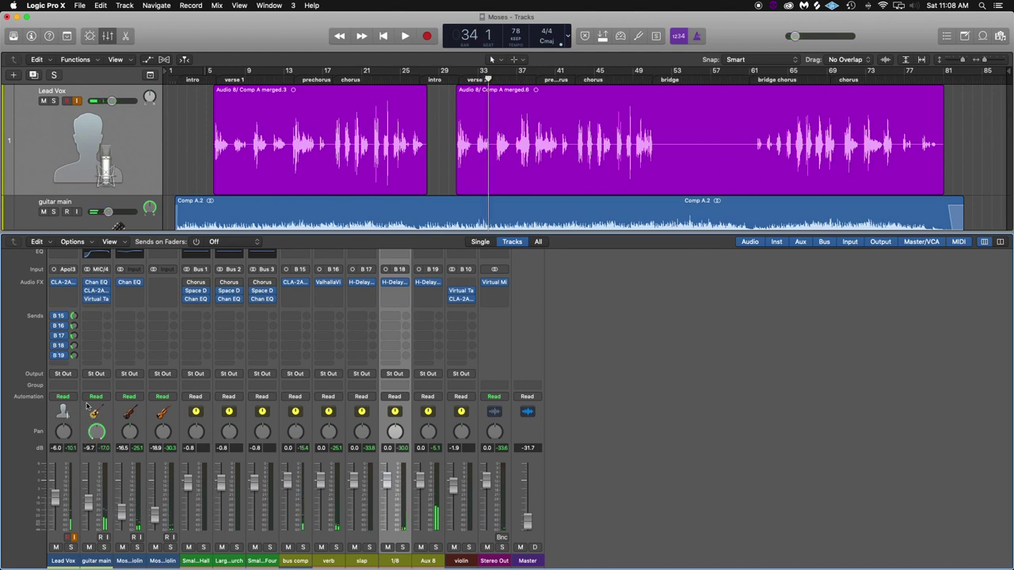
pyautogui.press('space')
pyautogui.click(73, 355)
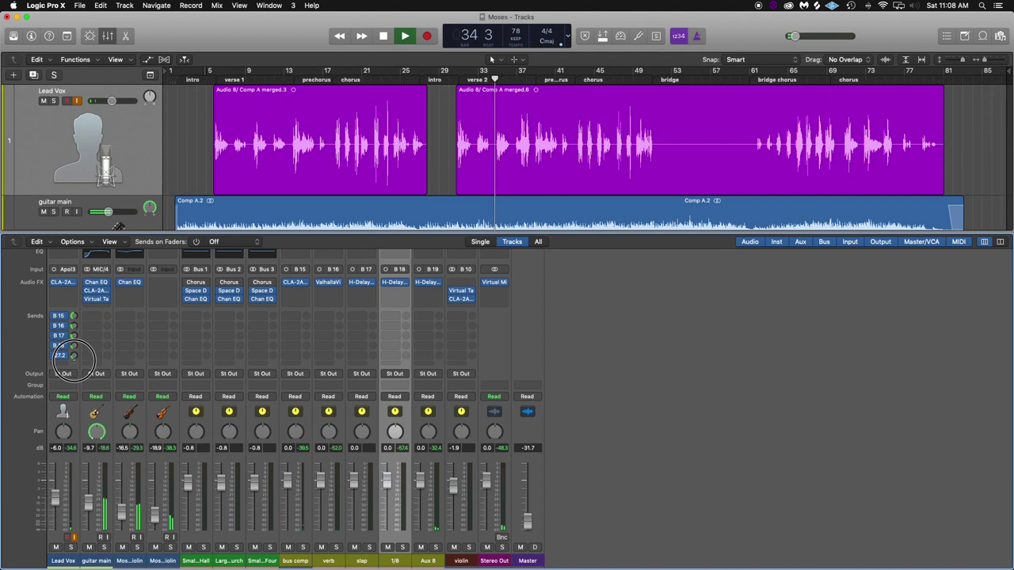
pyautogui.moveTo(73, 356); pyautogui.dragTo(75, 360)
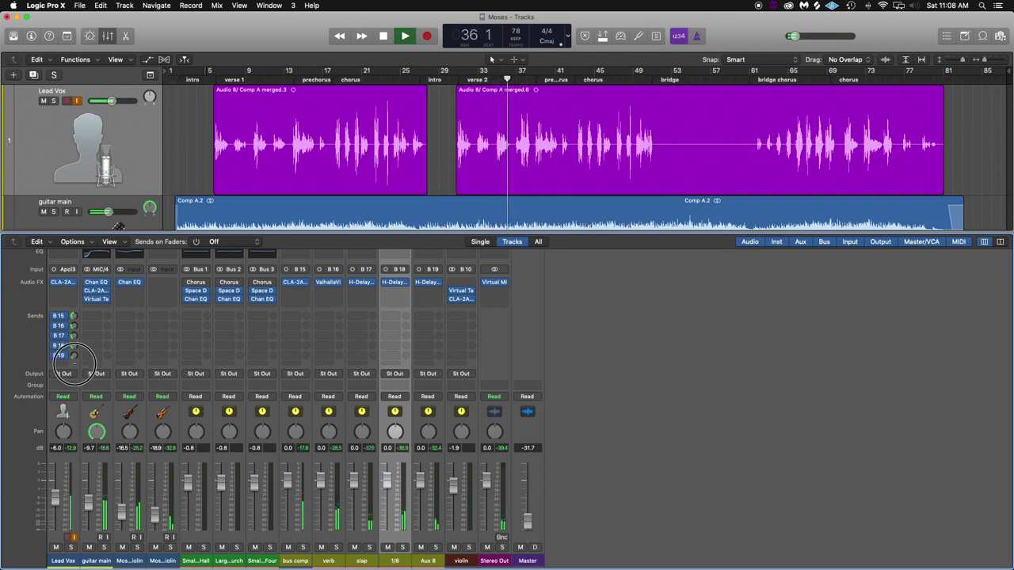
# - Rename the Bus 19 aux channel as 1/2
pyautogui.click(425, 561)
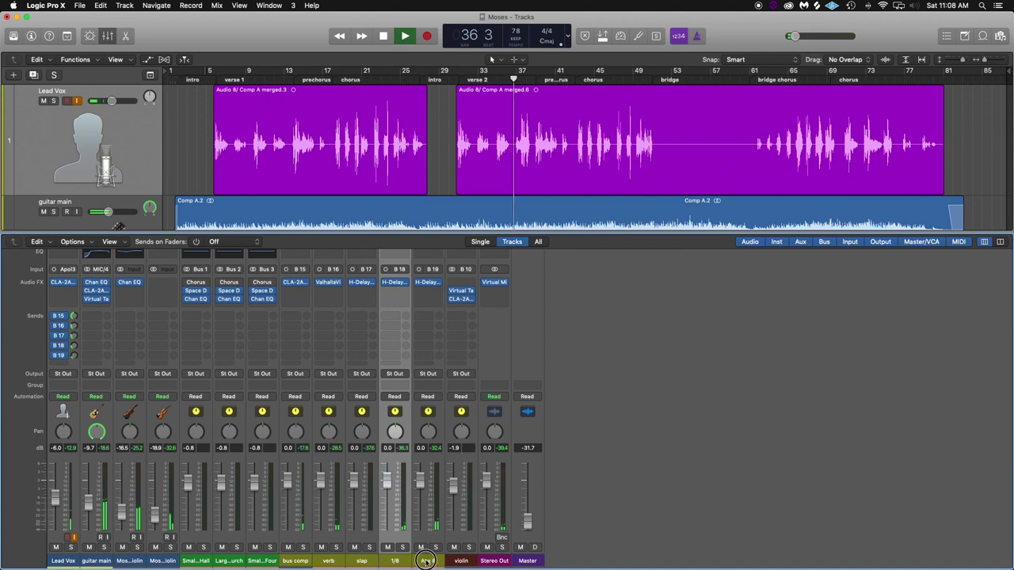
pyautogui.click(426, 560)
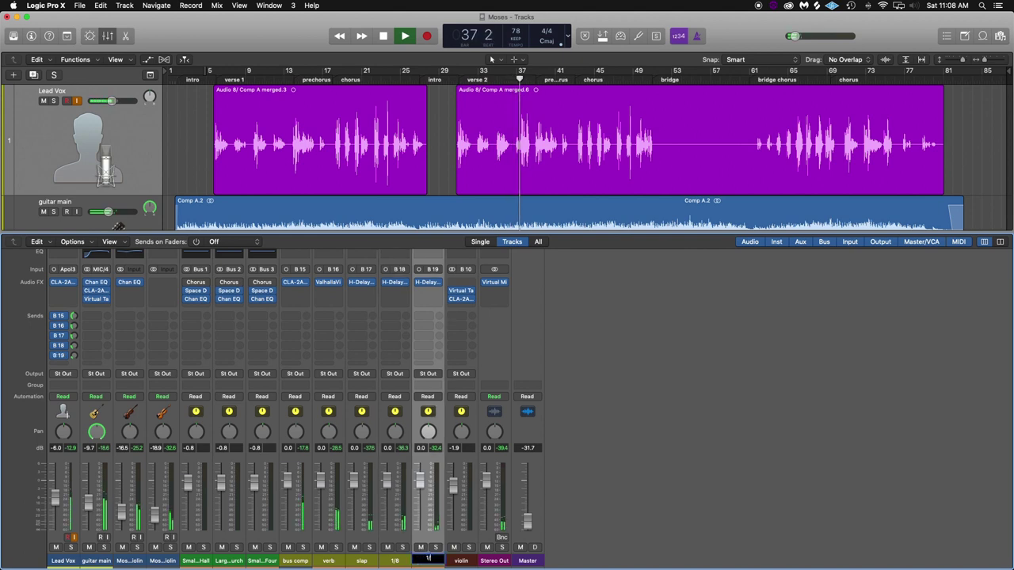
pyautogui.write('1/2')
pyautogui.press('Return')
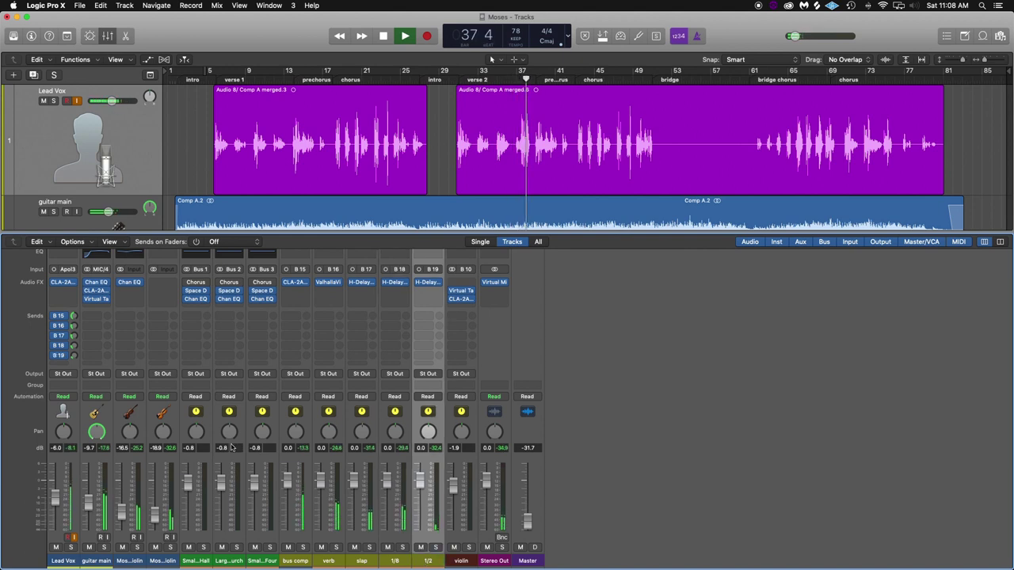
# - Fine-tune the Lead Vox send level to the 1/2 note delay by ear and stop playback
pyautogui.click(75, 356)
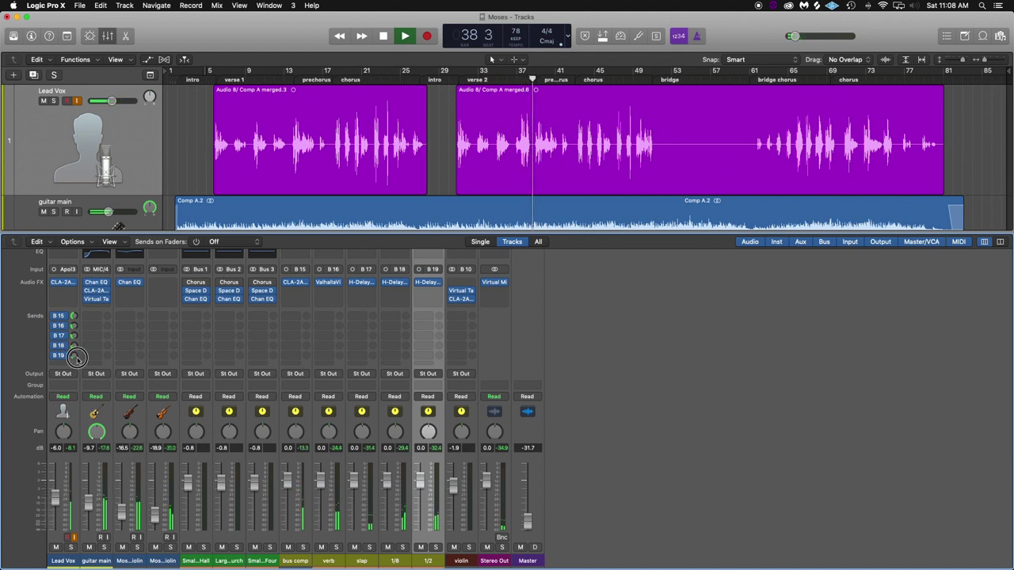
pyautogui.moveTo(75, 357); pyautogui.dragTo(76, 358)
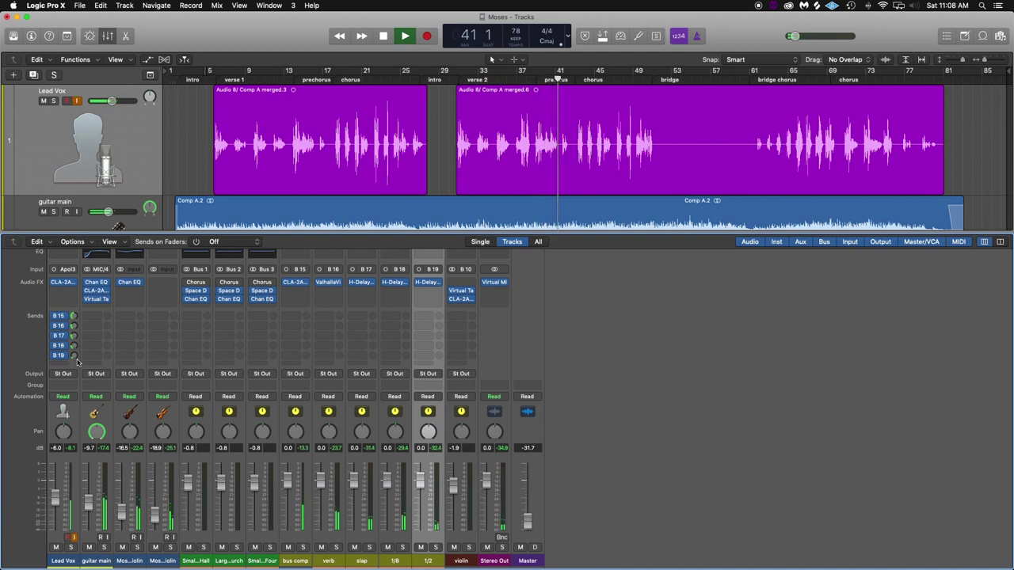
pyautogui.press('space')
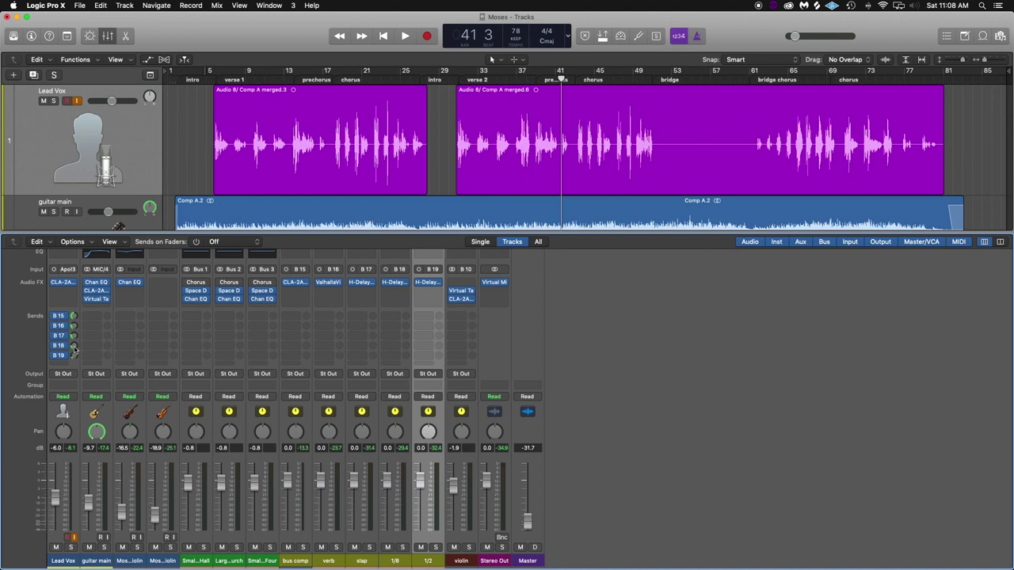
# - Resume playback from bar 41 into the chorus, readjust the Lead Vox 1/2 note delay send by ear, and stop
pyautogui.moveTo(75, 346); pyautogui.dragTo(73, 347)
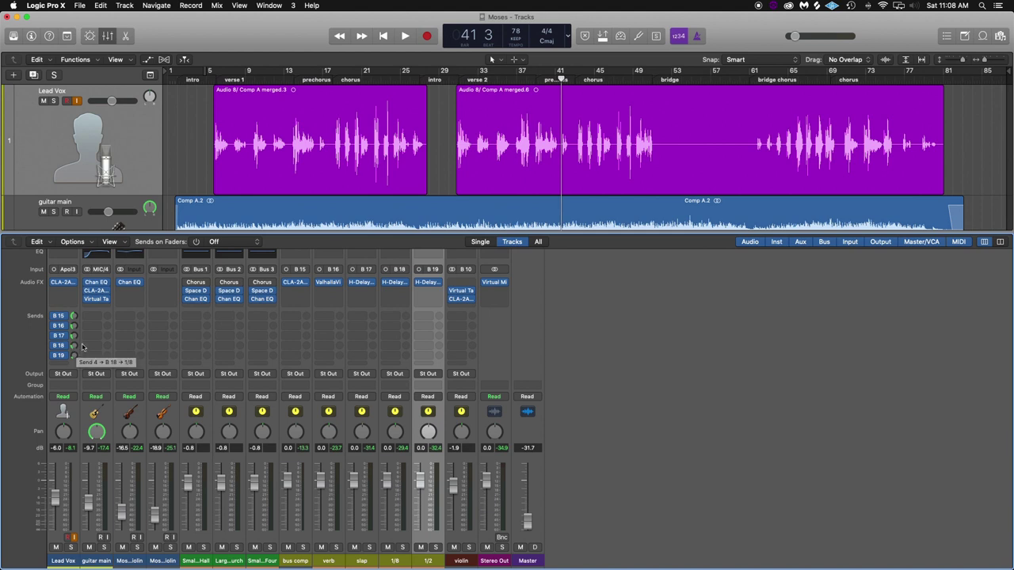
pyautogui.press('space')
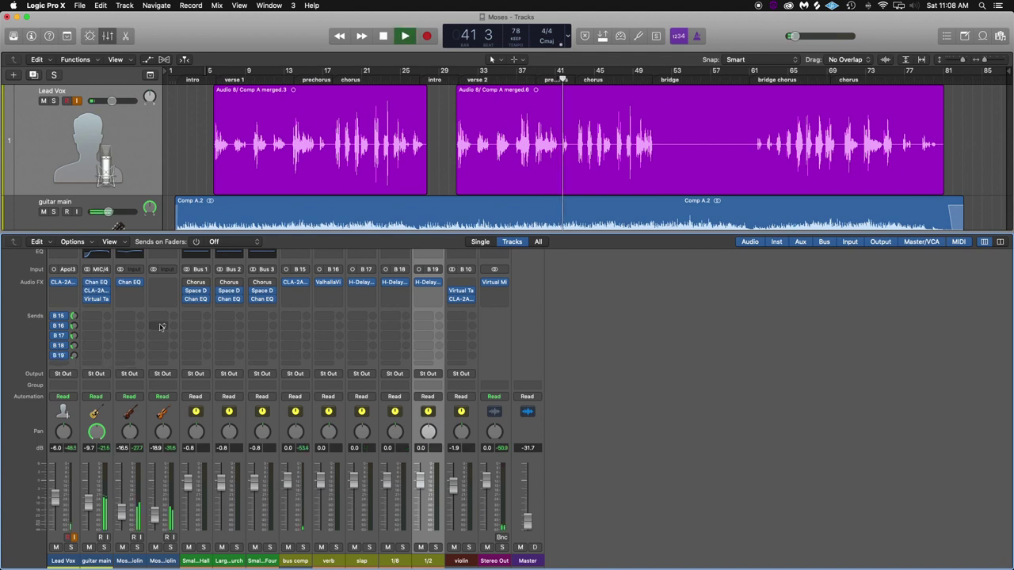
pyautogui.moveTo(73, 354)
pyautogui.mouseDown()
pyautogui.moveTo(64, 334)
pyautogui.moveTo(75, 358)
pyautogui.mouseUp()
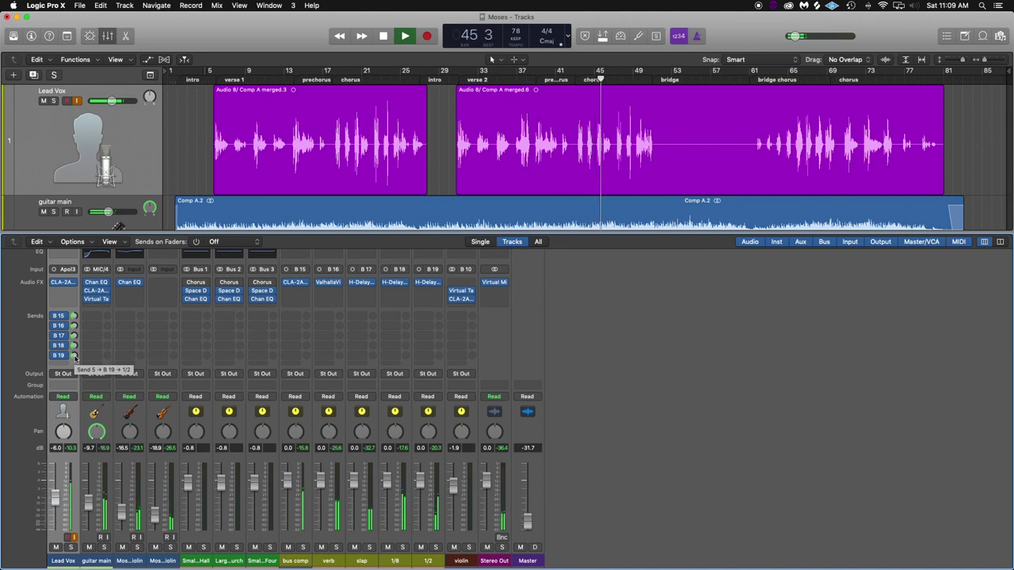
pyautogui.press('space')
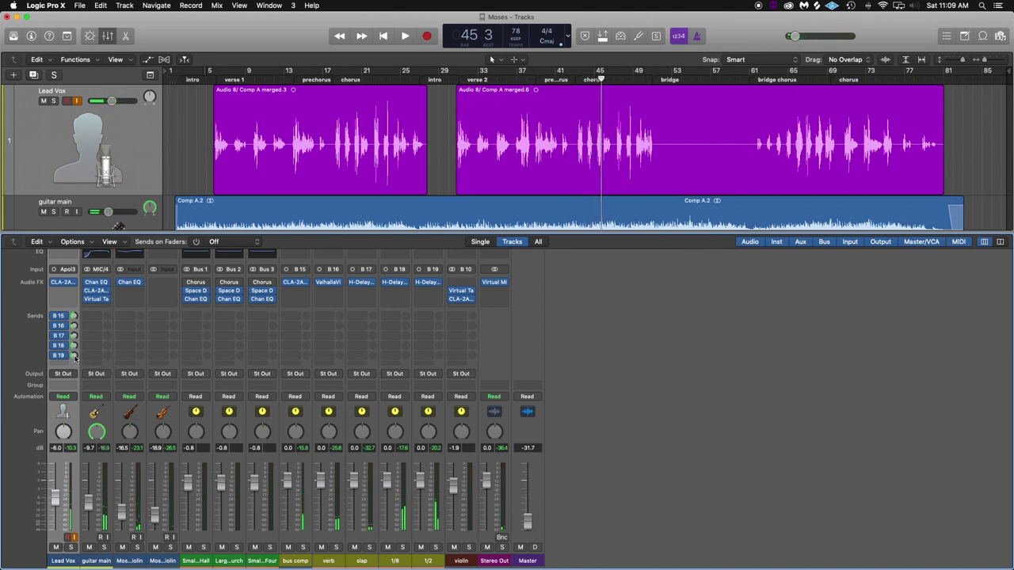
# - Lower the Lead Vox 1/2 note delay send to about -41.6 dB and fine-tune it while playing verse 2 from bar 31
pyautogui.moveTo(75, 357)
pyautogui.mouseDown()
pyautogui.moveTo(74, 383)
pyautogui.moveTo(73, 350)
pyautogui.moveTo(77, 362)
pyautogui.mouseUp()
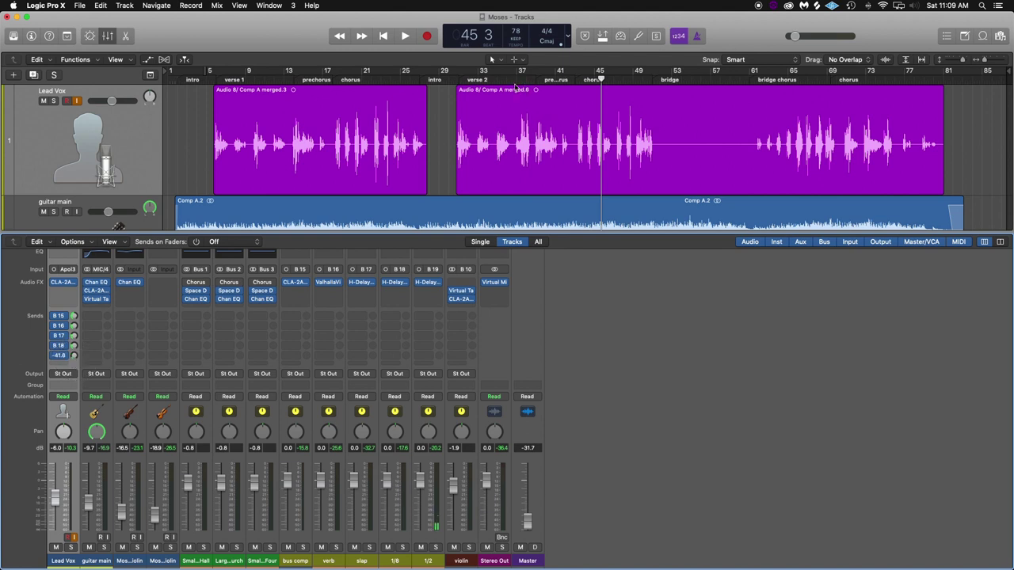
pyautogui.click(459, 81)
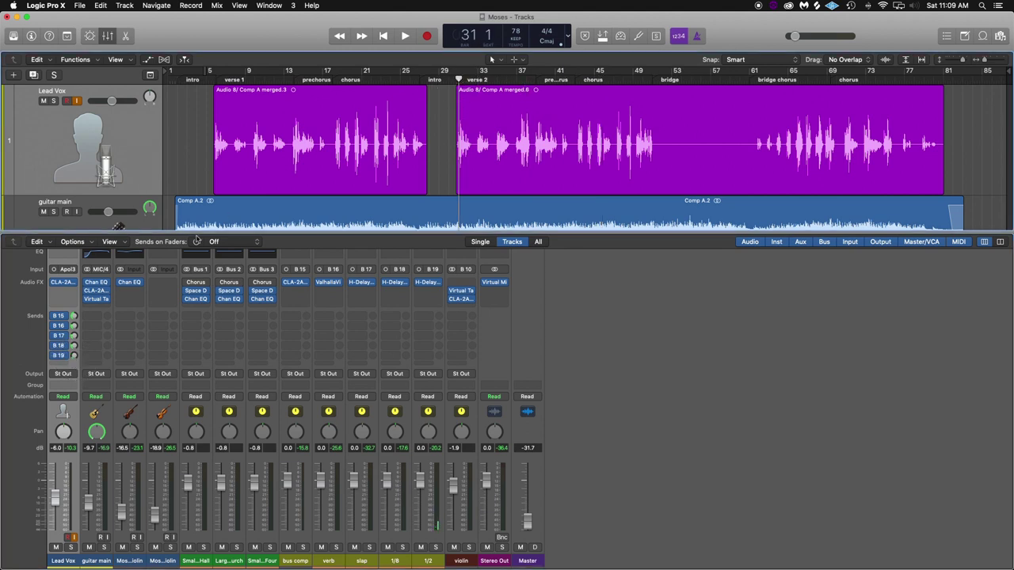
pyautogui.press('space')
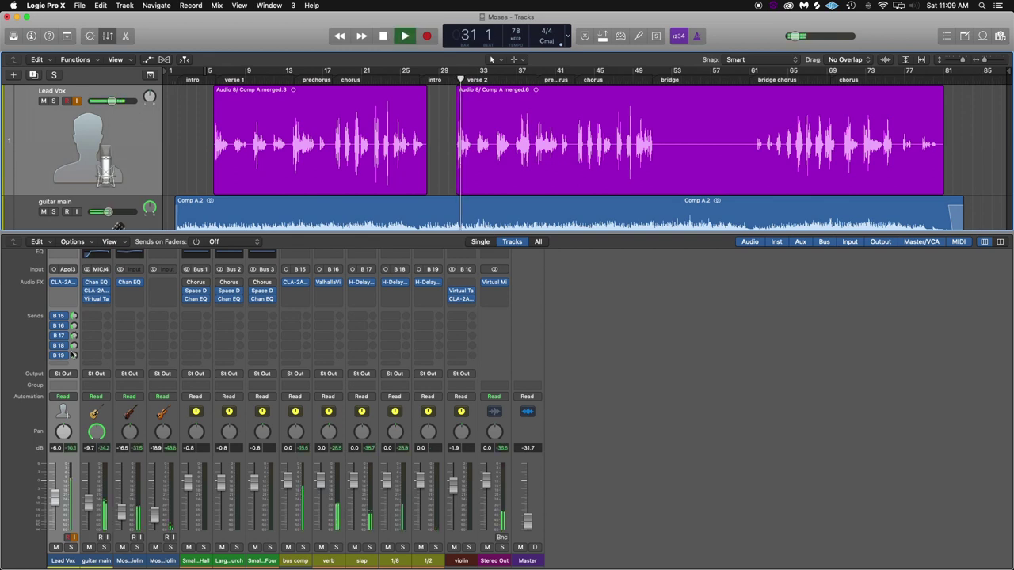
pyautogui.moveTo(74, 355); pyautogui.dragTo(75, 346)
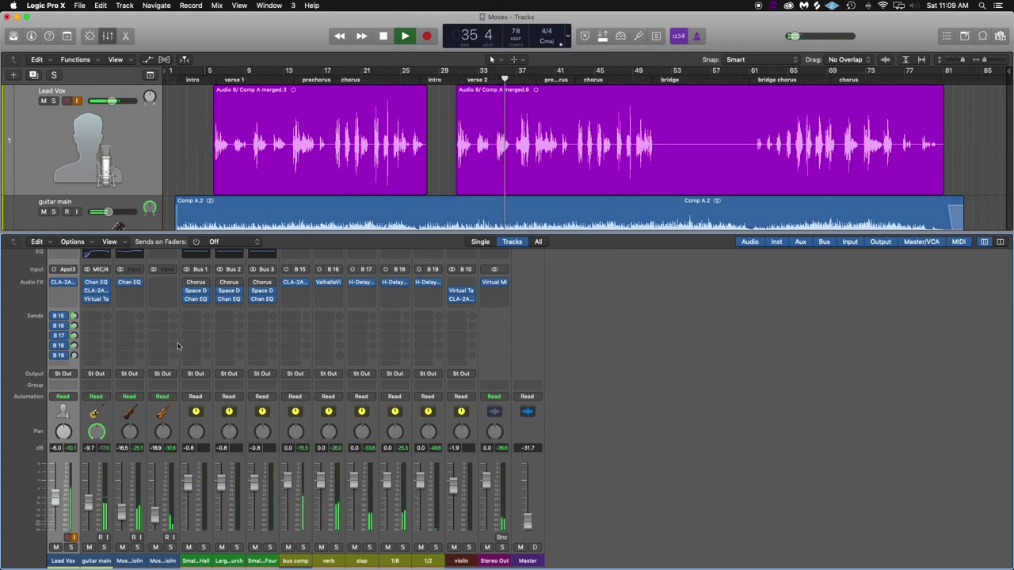
pyautogui.press('space')
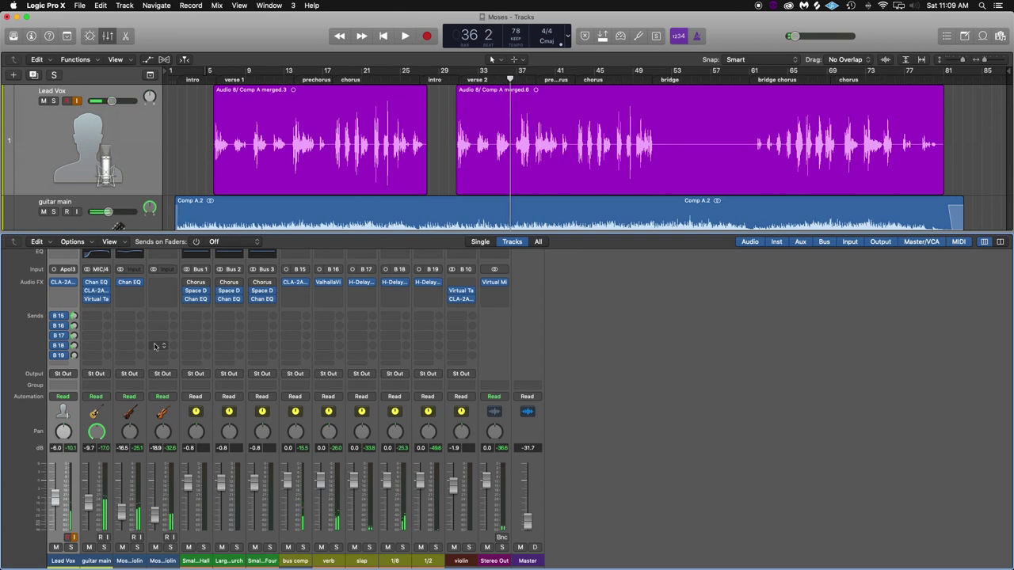
# - Add a Bus 20 send to the Lead Vox channel
pyautogui.click(56, 365)
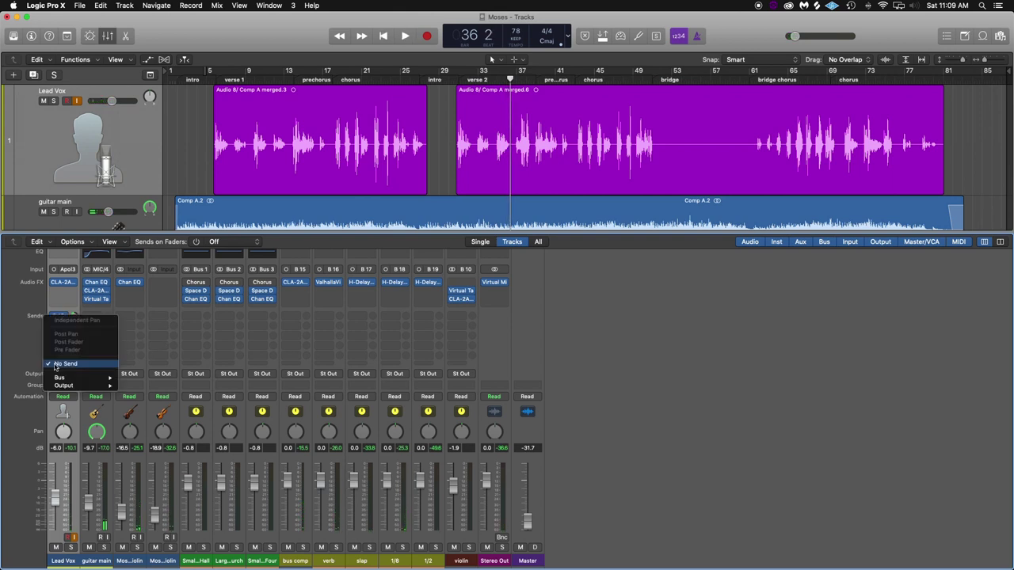
pyautogui.moveTo(58, 378)
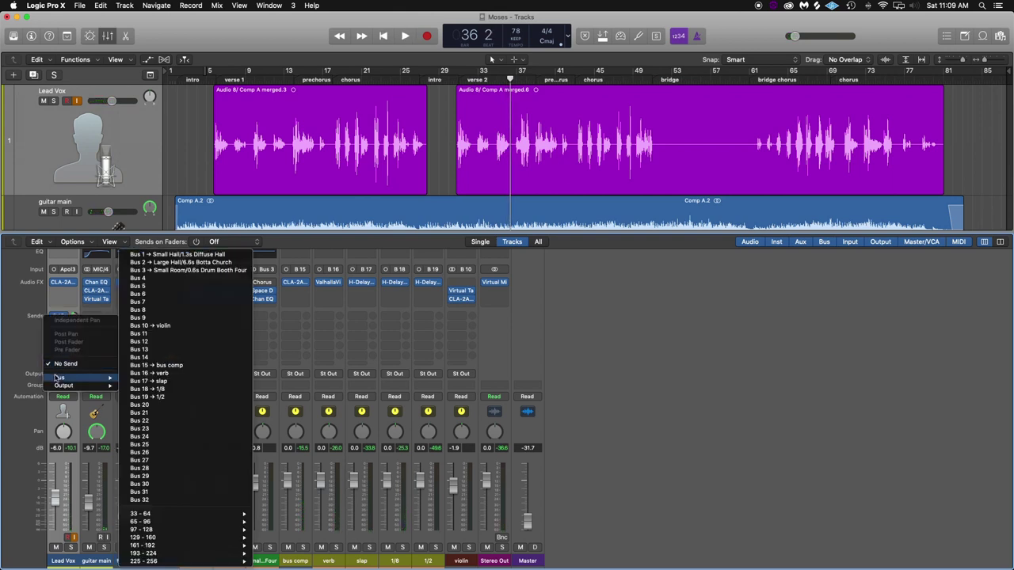
pyautogui.click(152, 405)
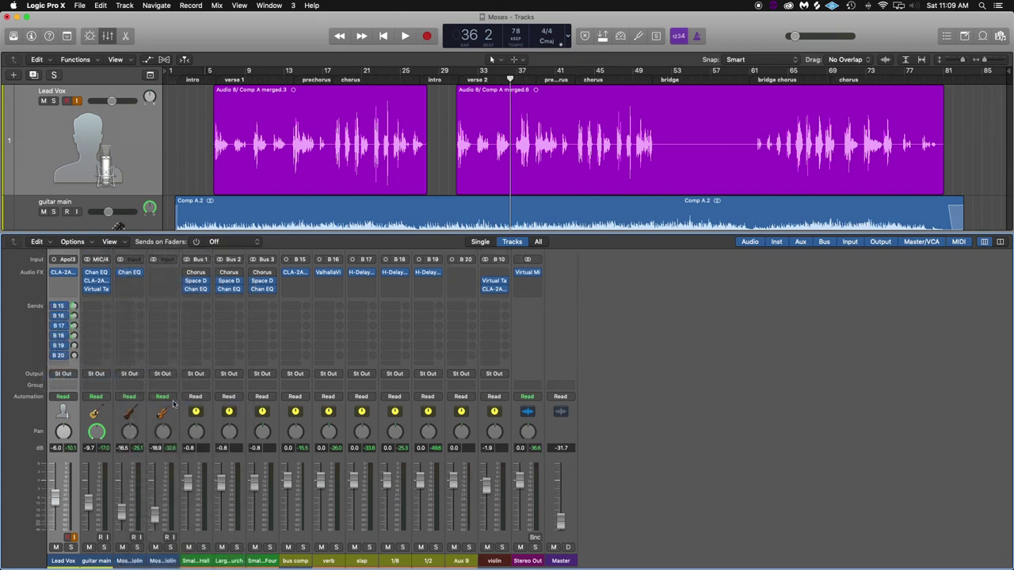
# - Insert the mono-to-stereo Waves MetaFlanger plug-in on the new Bus 20 aux channel
pyautogui.click(459, 272)
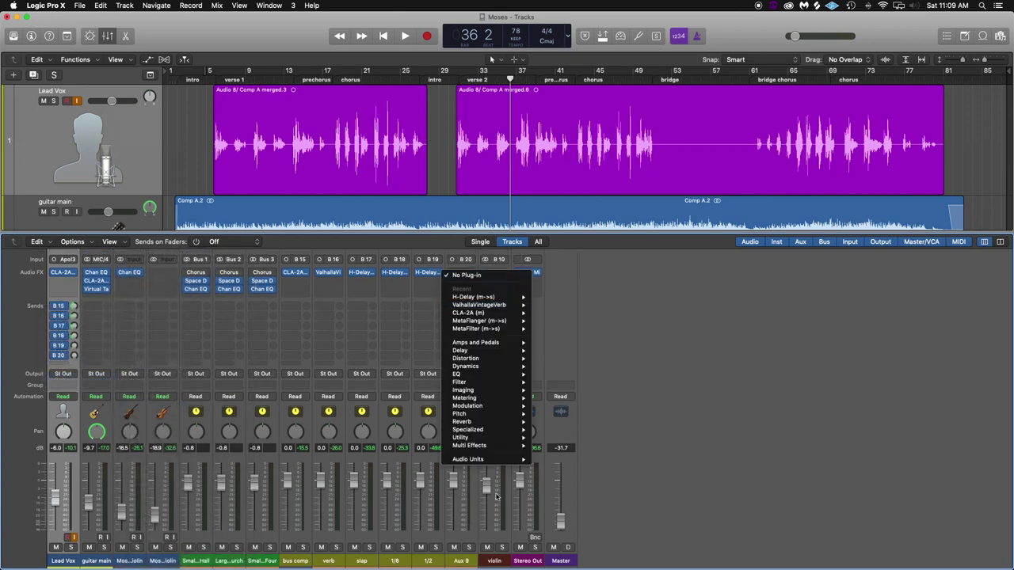
pyautogui.moveTo(488, 459)
pyautogui.moveTo(555, 561)
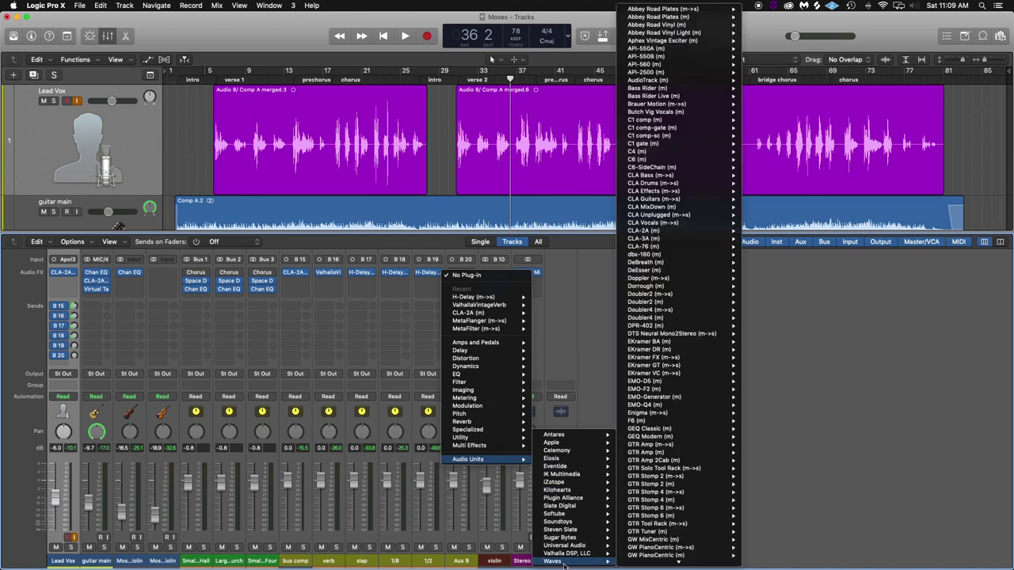
pyautogui.scroll(-5, 642, 537)
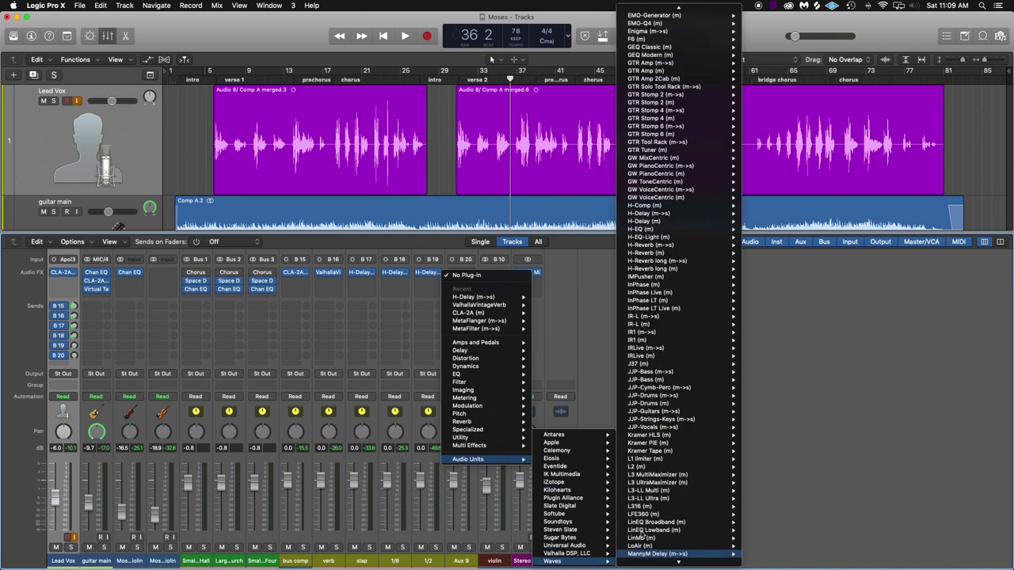
pyautogui.press('Down')
pyautogui.press('Down')
pyautogui.press('Down')
pyautogui.press('Down')
pyautogui.press('Down')
pyautogui.press('Down')
pyautogui.press('Down')
pyautogui.press('Down')
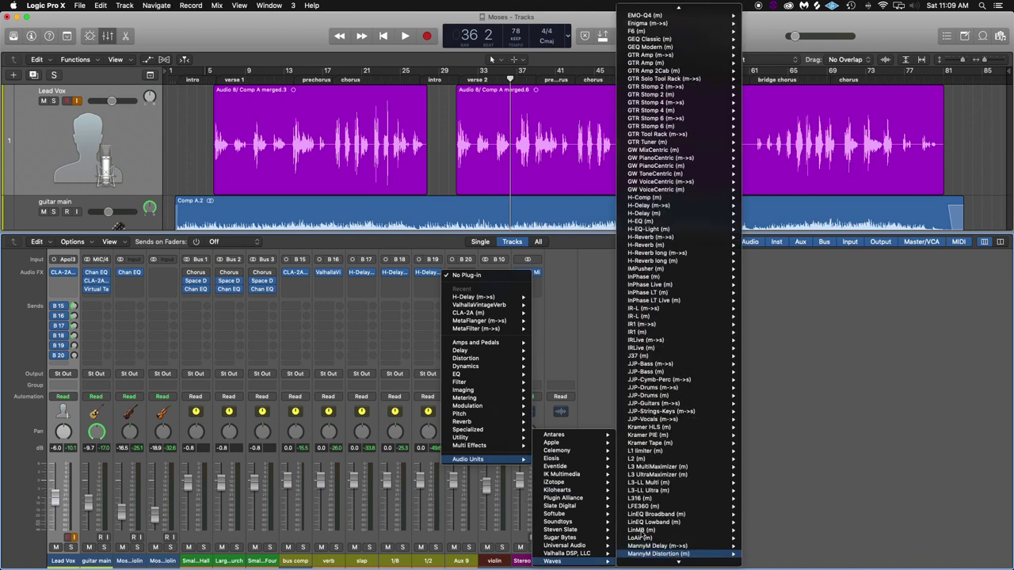
pyautogui.press('Down')
pyautogui.press('Down')
pyautogui.press('Down')
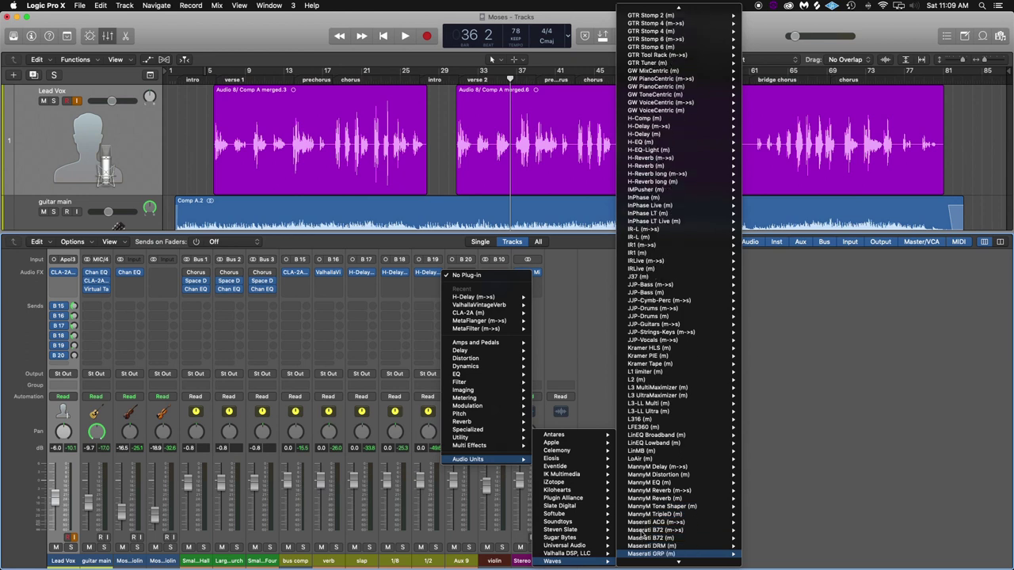
pyautogui.scroll(-4, 642, 537)
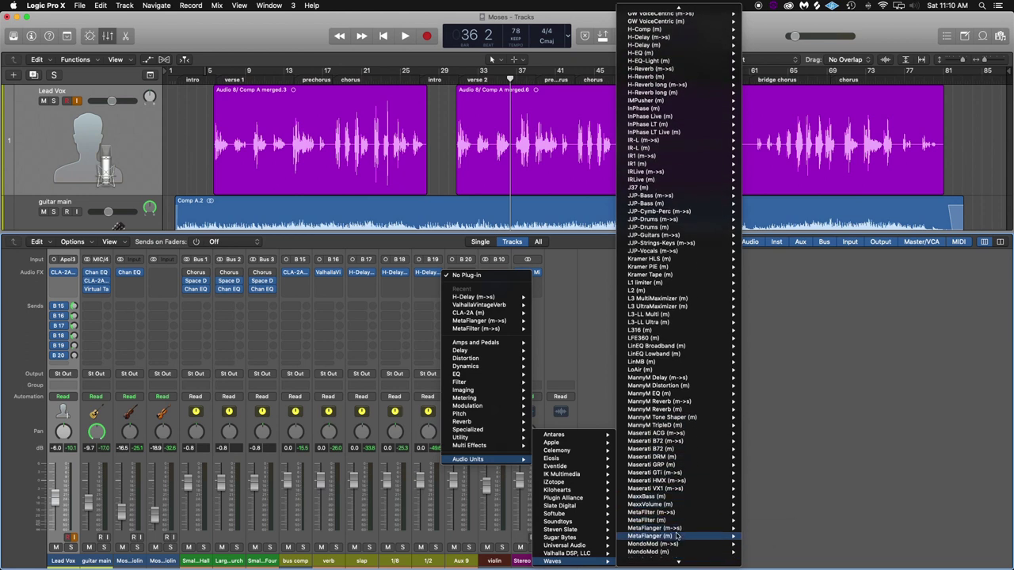
pyautogui.moveTo(679, 533)
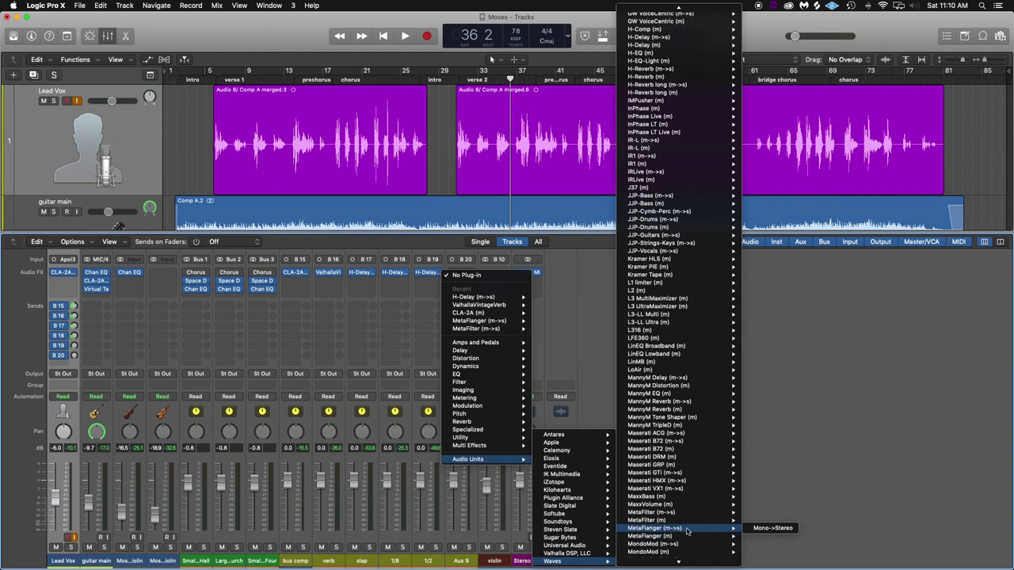
pyautogui.click(772, 528)
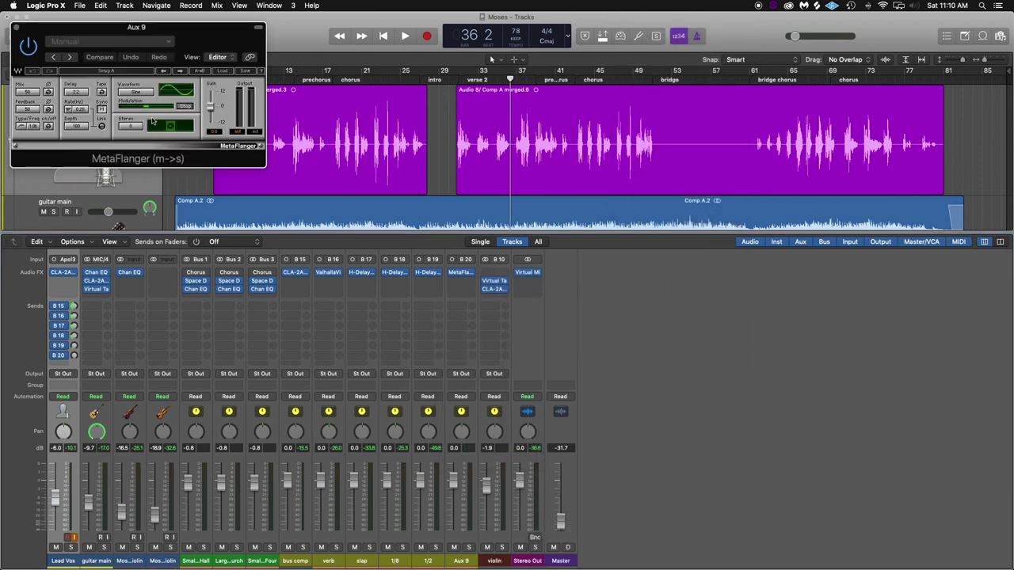
# - Load the Chorus medium factory preset in MetaFlanger and rename the Bus 20 aux channel as flang
pyautogui.click(106, 41)
pyautogui.moveTo(109, 230)
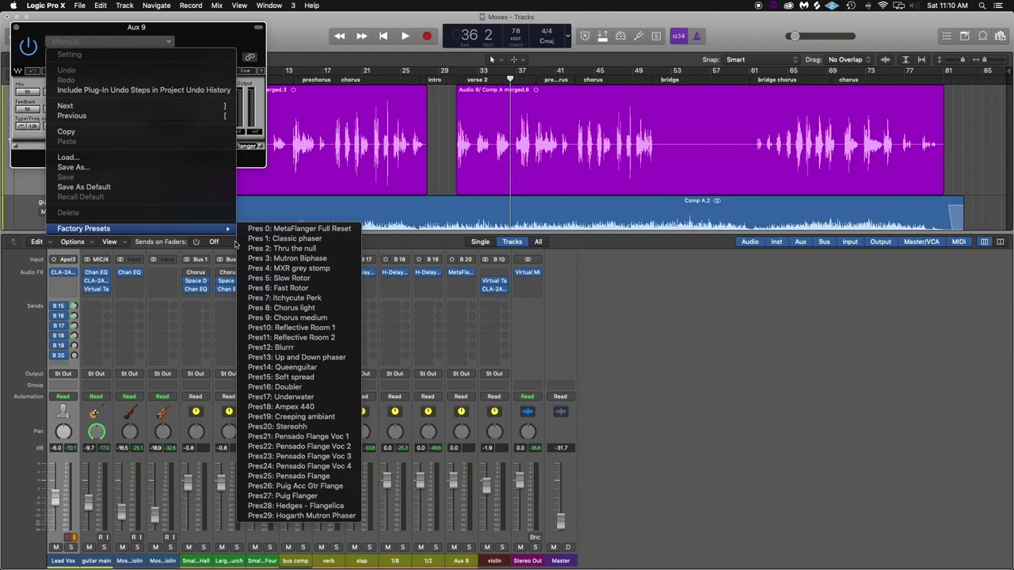
pyautogui.click(289, 318)
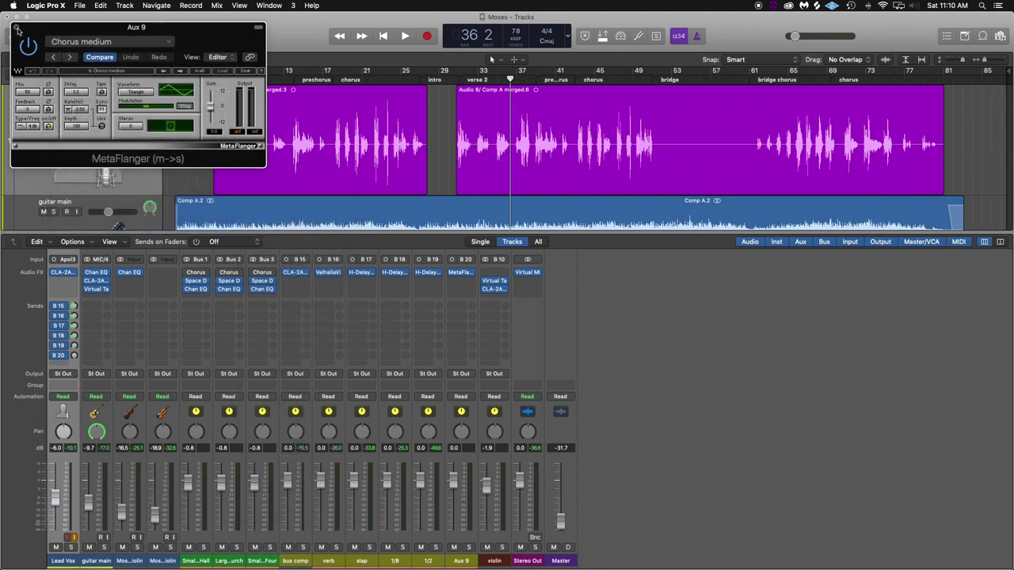
pyautogui.moveTo(73, 31); pyautogui.dragTo(713, 282)
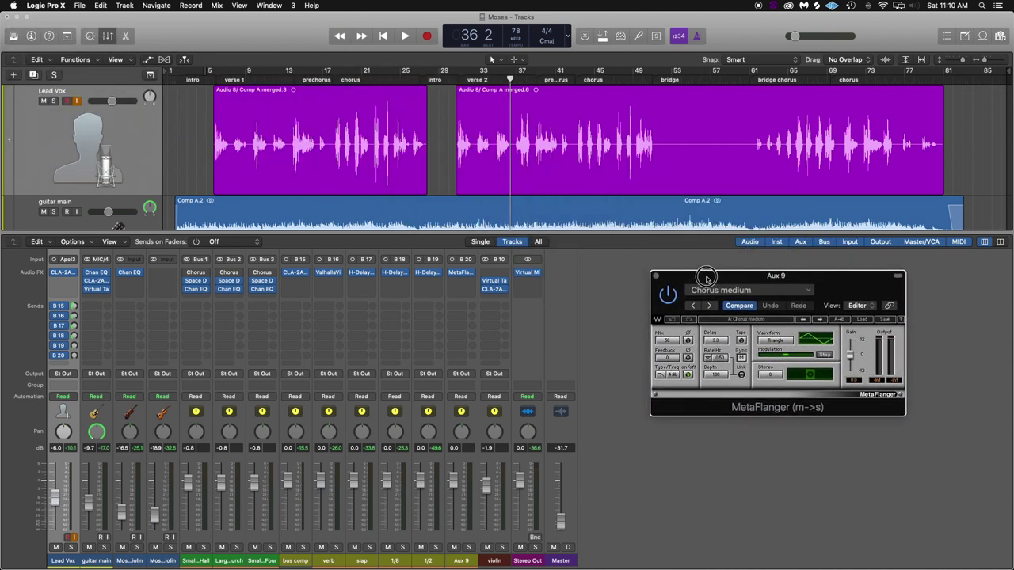
pyautogui.doubleClick(469, 560)
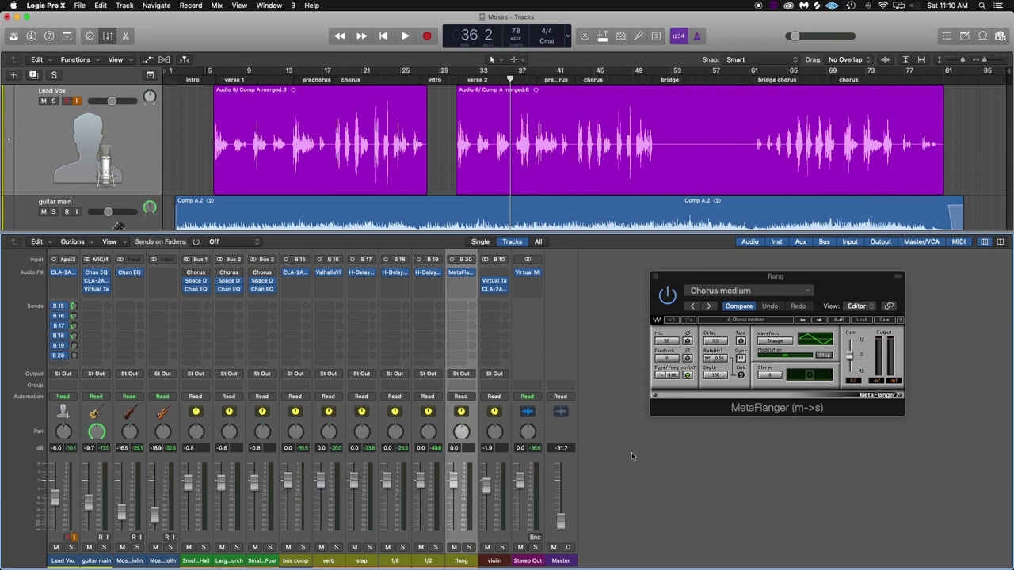
# - Play the chorus from bar 18, set the Lead Vox flanger send to about -29 dB, and close the MetaFlanger window
pyautogui.click(332, 70)
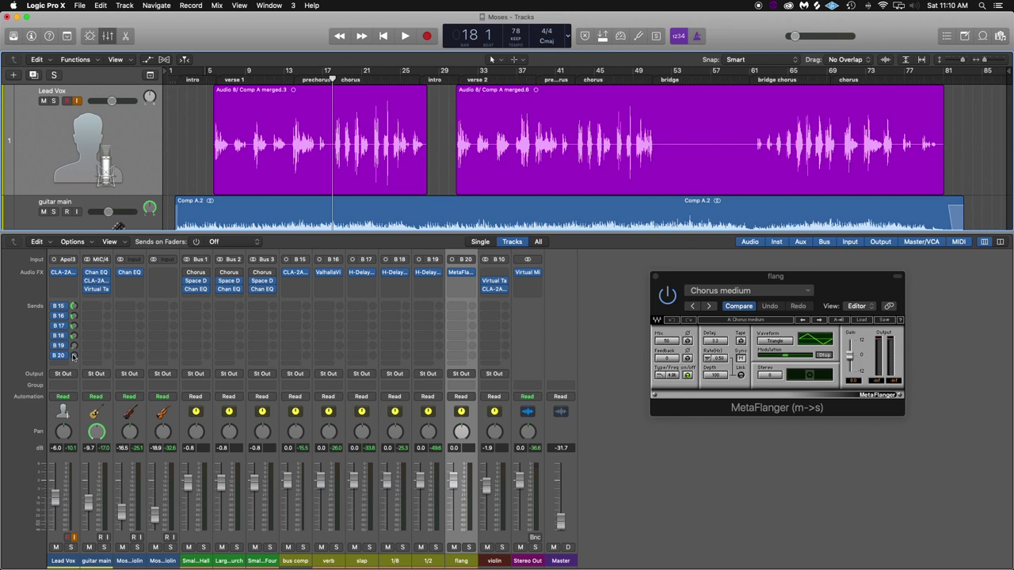
pyautogui.moveTo(73, 357); pyautogui.dragTo(2, 117)
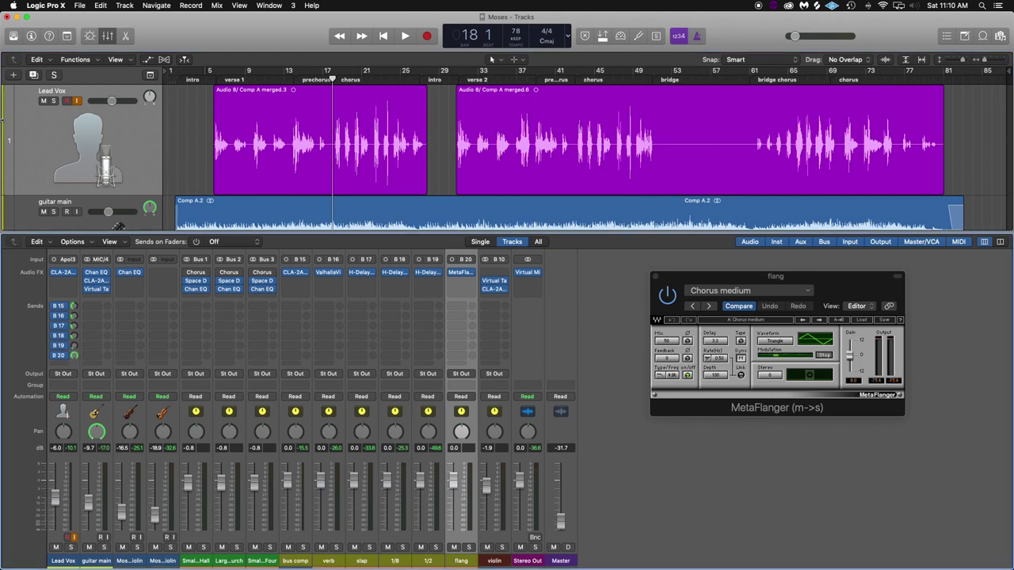
pyautogui.press('space')
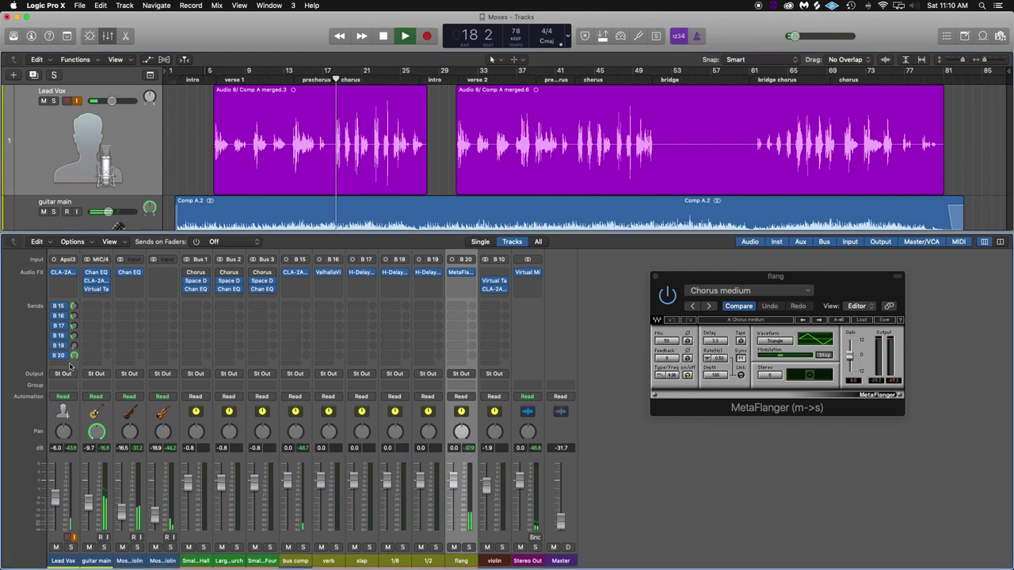
pyautogui.click(74, 356)
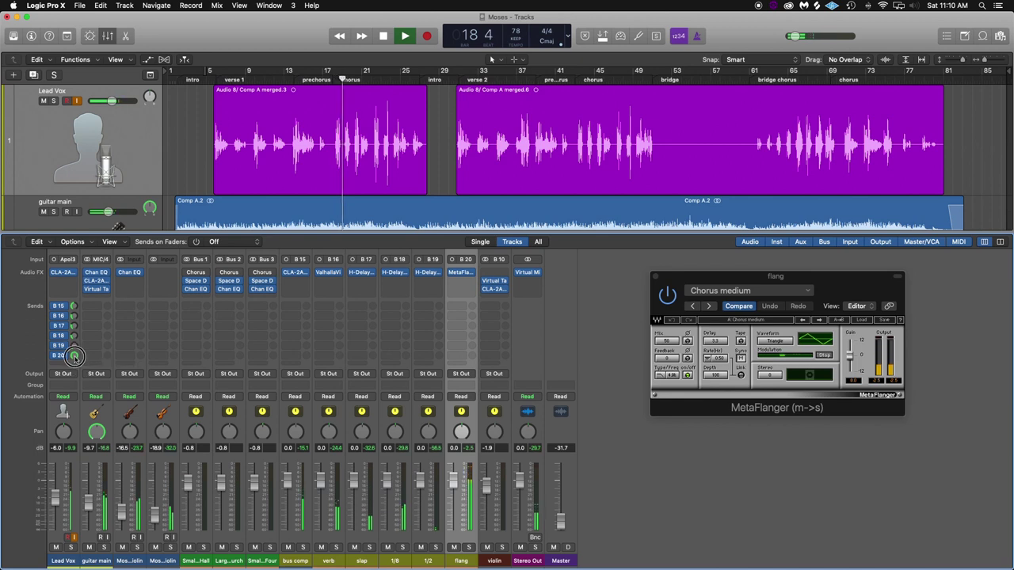
pyautogui.moveTo(74, 367); pyautogui.dragTo(78, 451)
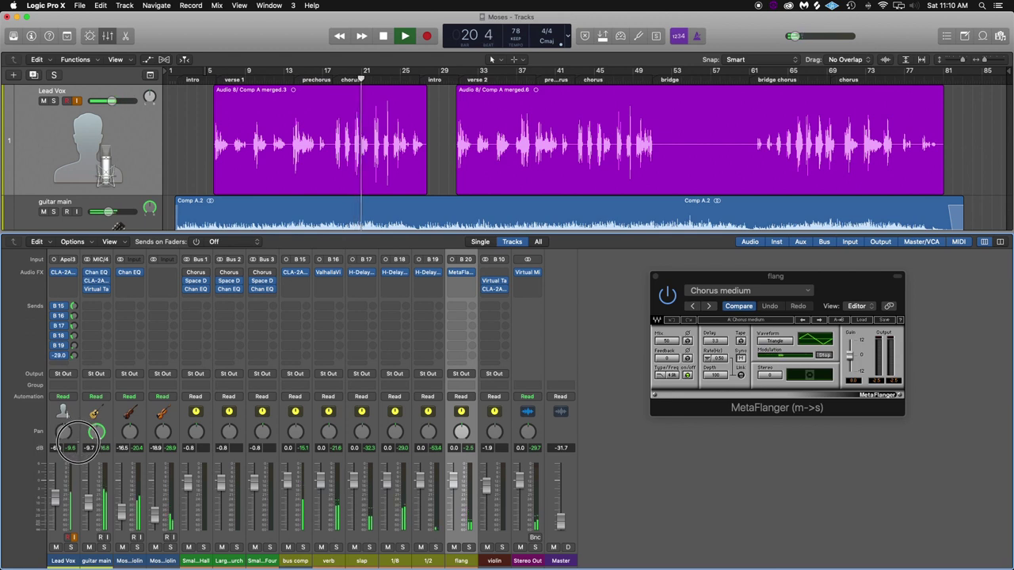
pyautogui.click(73, 337)
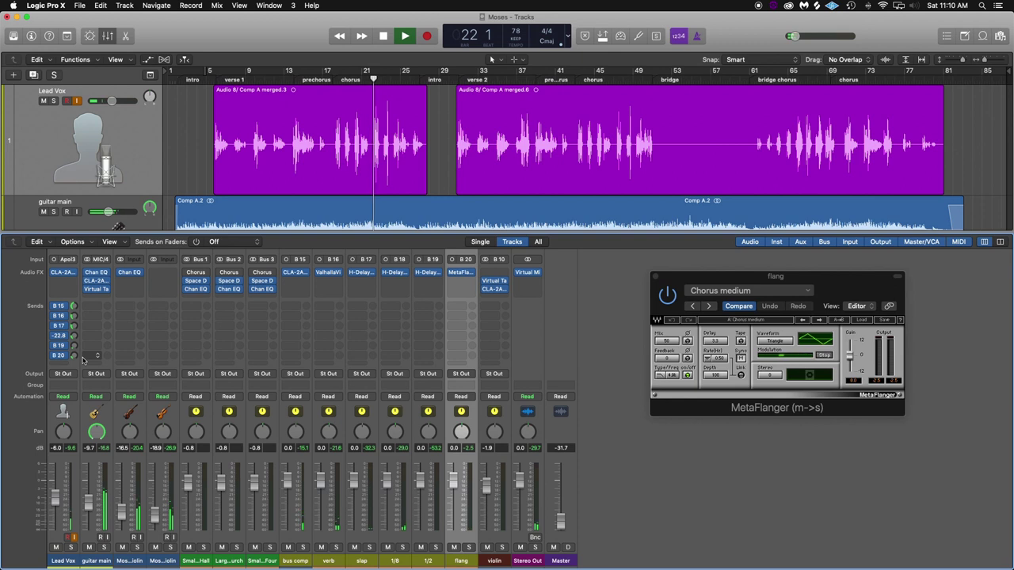
pyautogui.click(655, 277)
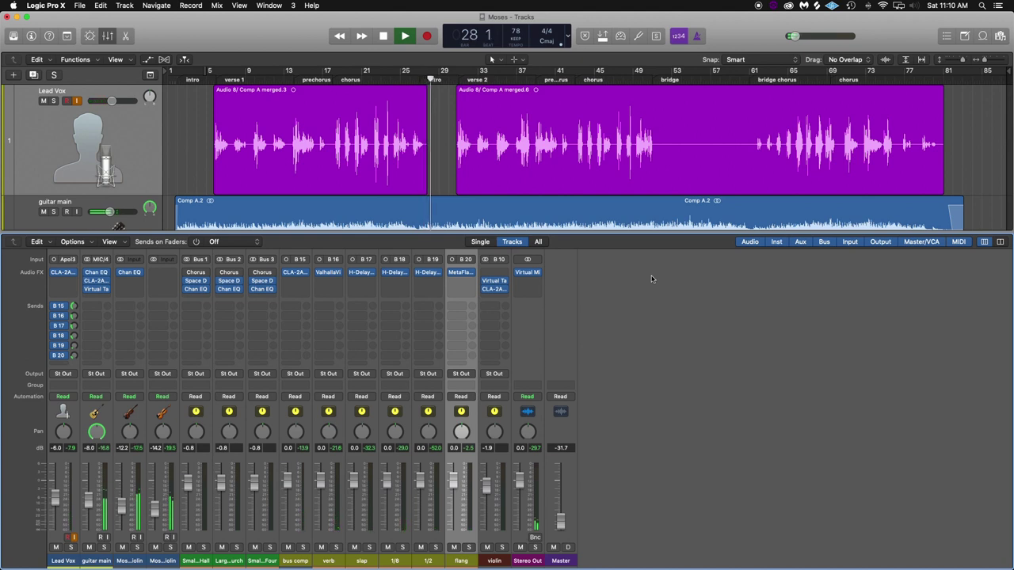
pyautogui.press('space')
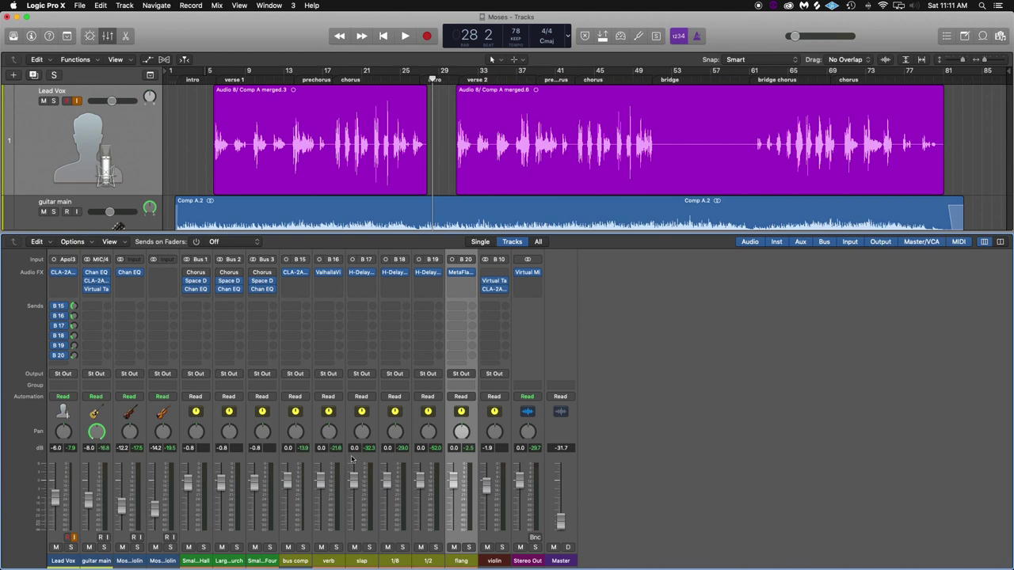
# - Pan the effect returns: verb to -8, slap to -4, 1/8 delay to +8 and 1/2 delay to +4
pyautogui.click(327, 438)
pyautogui.moveTo(327, 438); pyautogui.dragTo(328, 430)
pyautogui.click(365, 435)
pyautogui.moveTo(394, 437)
pyautogui.mouseDown()
pyautogui.moveTo(428, 436)
pyautogui.moveTo(396, 432)
pyautogui.mouseUp()
# - Play verse 2 from bar 30 and raise the guitar main channel level to about -7.2 dB
pyautogui.click(448, 77)
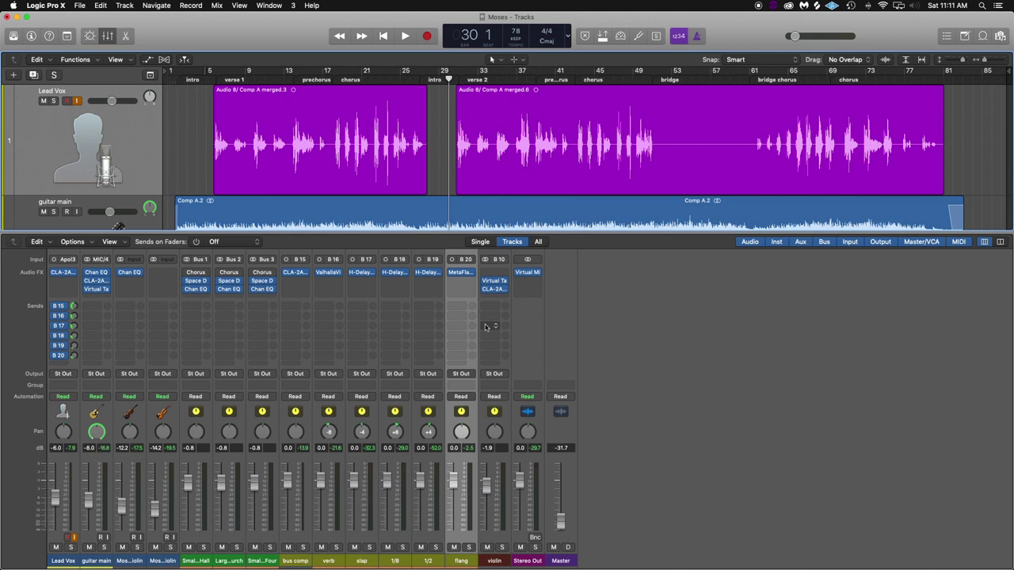
pyautogui.press('space')
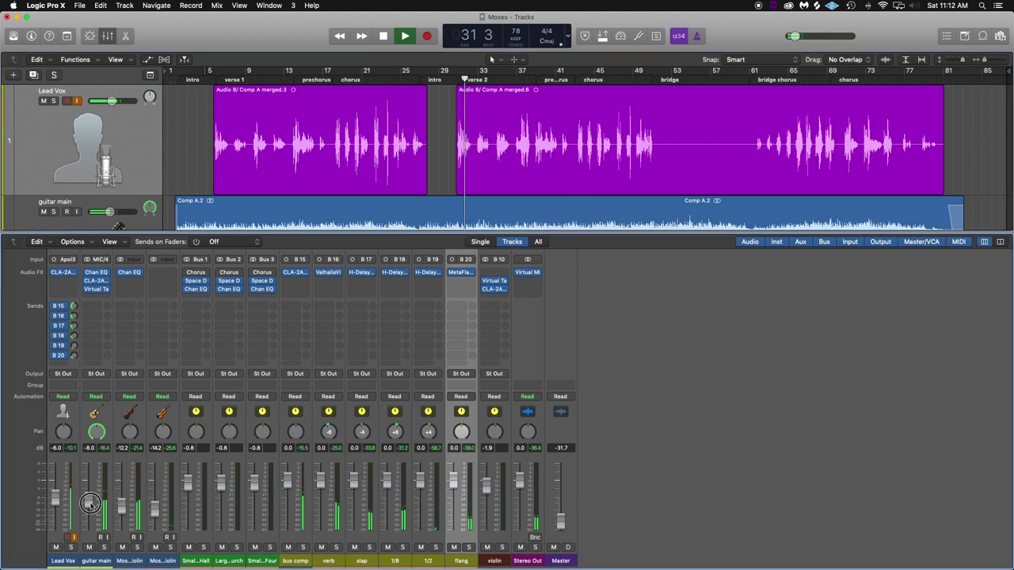
pyautogui.moveTo(91, 505); pyautogui.dragTo(91, 504)
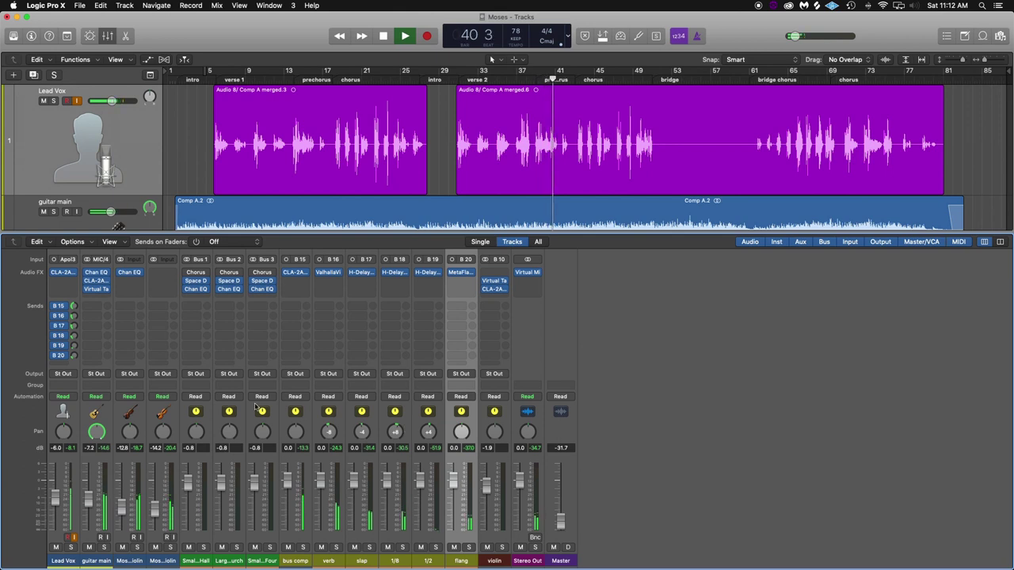
# - Open the effect plug-in windows of the bus comp, verb, slap, 1/8, 1/2 and flang channels during playback
pyautogui.click(296, 273)
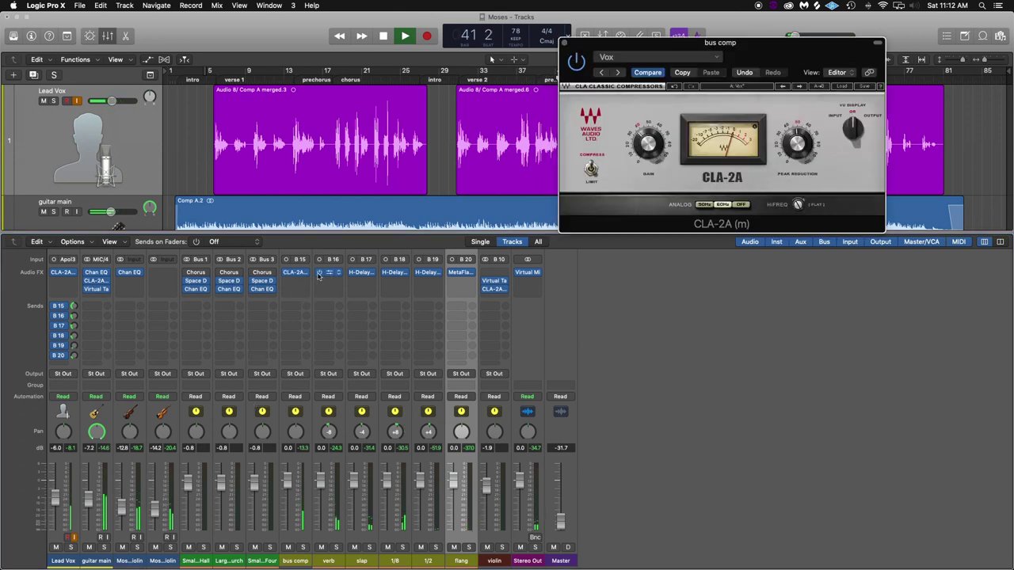
pyautogui.click(331, 273)
pyautogui.click(361, 272)
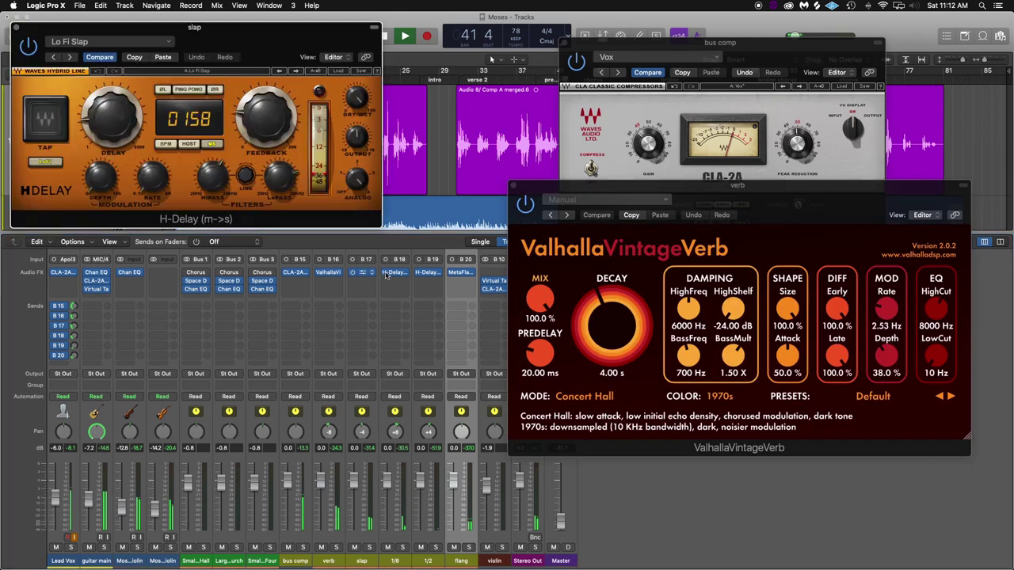
pyautogui.click(394, 273)
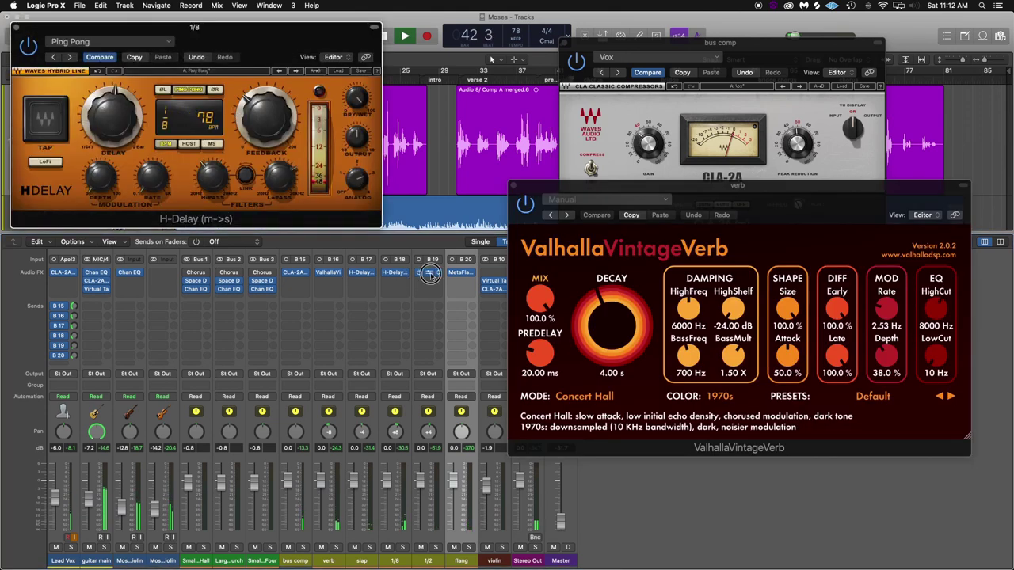
pyautogui.click(428, 274)
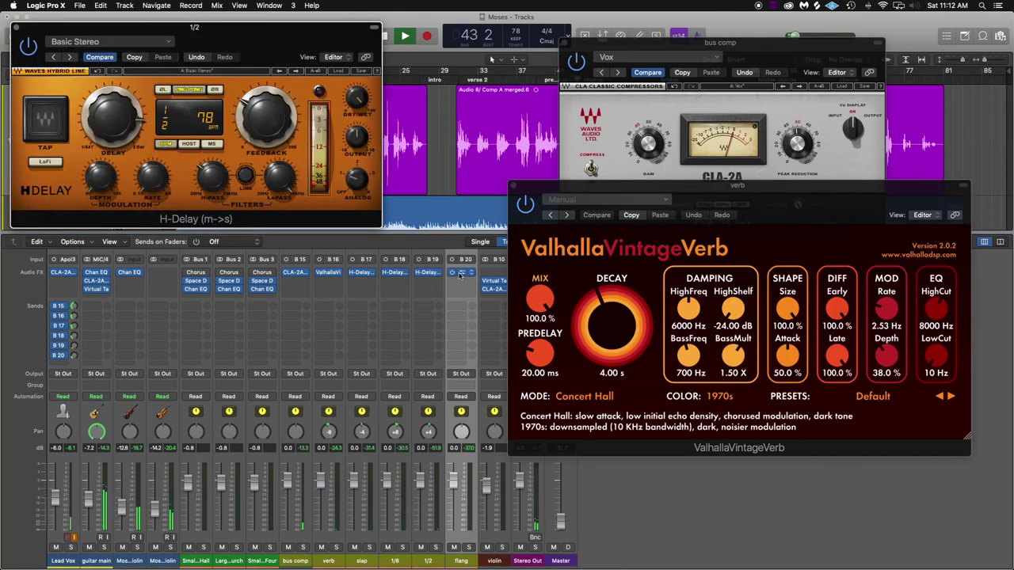
pyautogui.click(460, 273)
# - Spread out the flanger, reverb and delay plug-in windows so their settings can be viewed side by side
pyautogui.moveTo(690, 273); pyautogui.dragTo(225, 283)
pyautogui.moveTo(515, 184); pyautogui.dragTo(505, 240)
pyautogui.moveTo(293, 33); pyautogui.dragTo(307, 373)
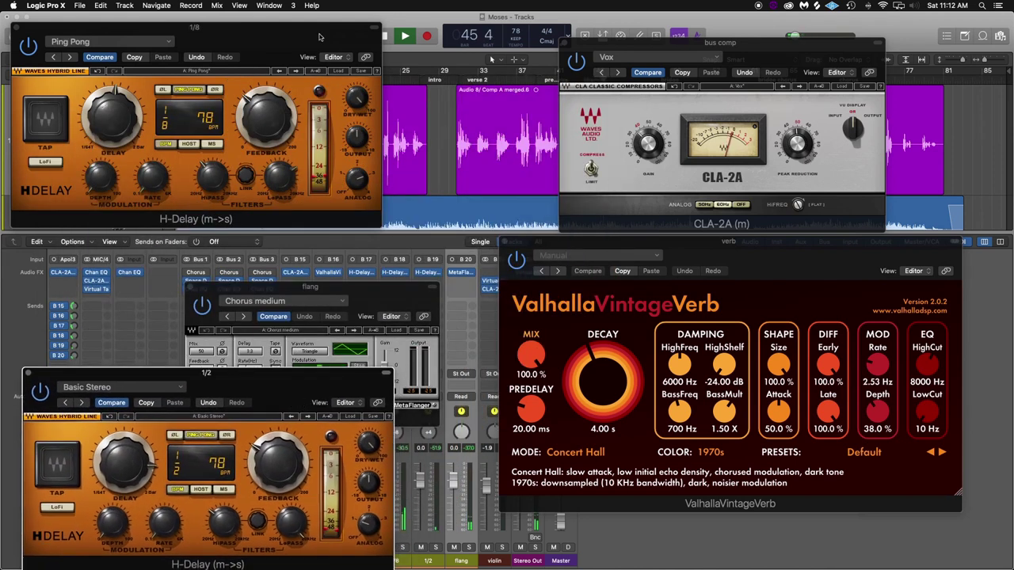
pyautogui.moveTo(320, 33); pyautogui.dragTo(636, 27)
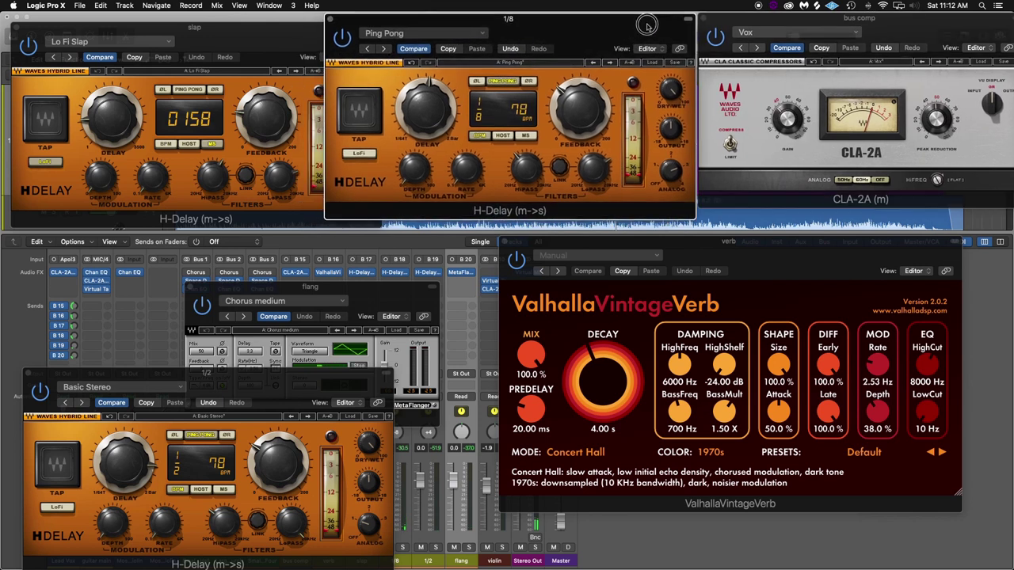
pyautogui.moveTo(404, 297); pyautogui.dragTo(1010, 481)
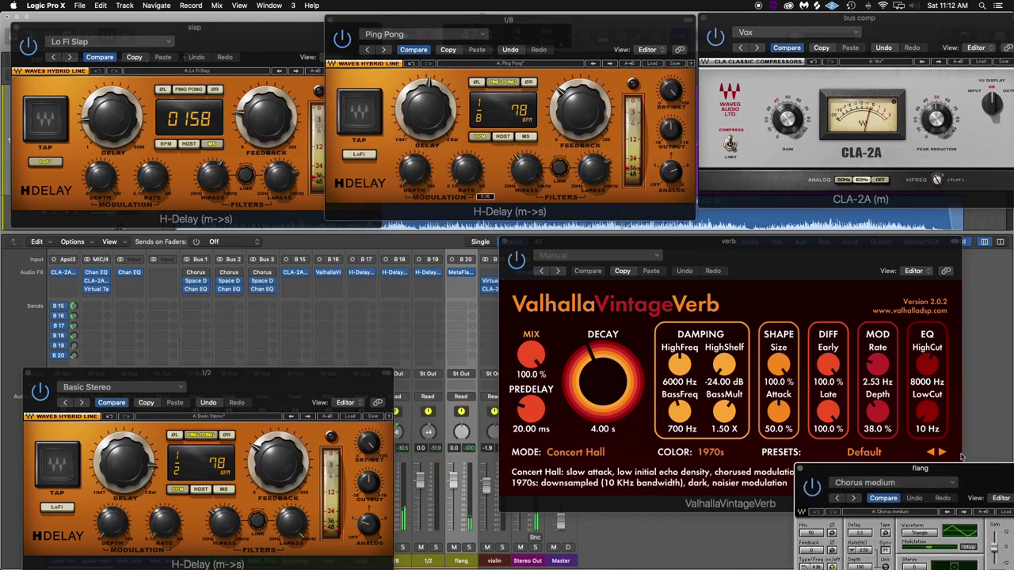
pyautogui.moveTo(736, 242); pyautogui.dragTo(763, 235)
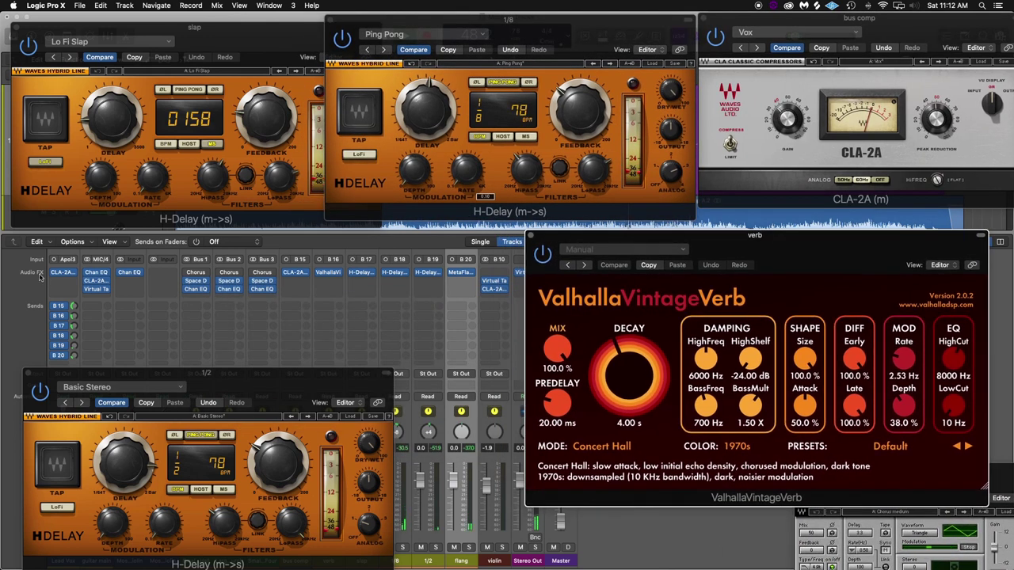
# - Open the Lead Vox CLA-2A and arrange it with the reverb, 1/2 delay and flanger windows for an overview
pyautogui.click(63, 272)
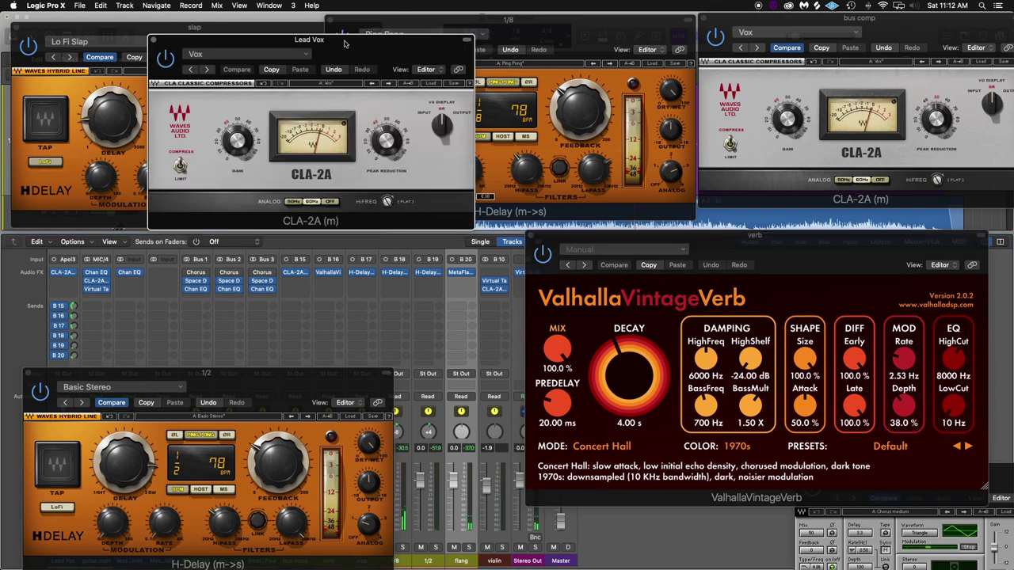
pyautogui.moveTo(346, 43); pyautogui.dragTo(242, 198)
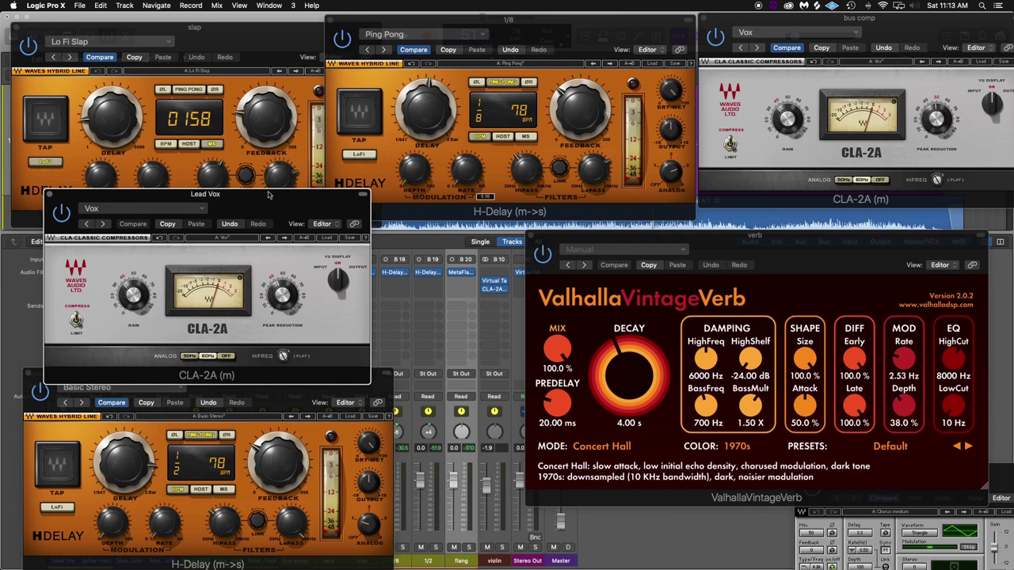
pyautogui.moveTo(705, 239); pyautogui.dragTo(673, 237)
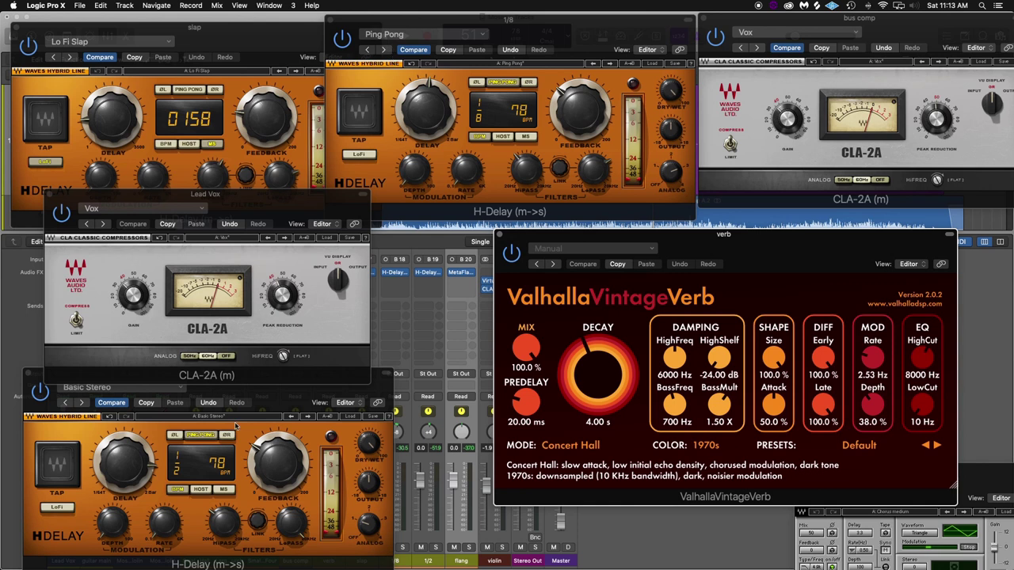
pyautogui.click(378, 391)
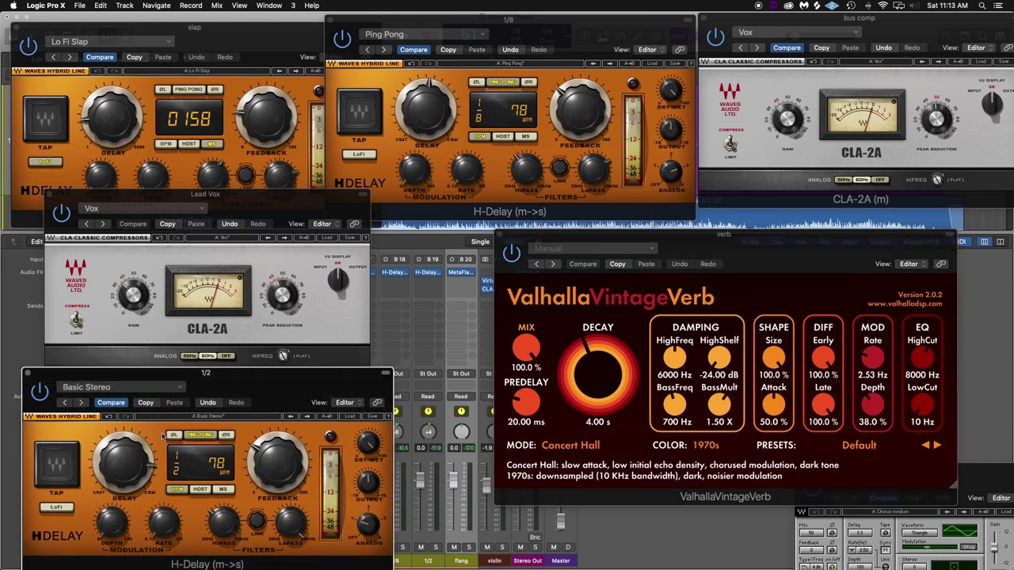
pyautogui.moveTo(997, 471); pyautogui.dragTo(789, 445)
pyautogui.moveTo(288, 201); pyautogui.dragTo(411, 217)
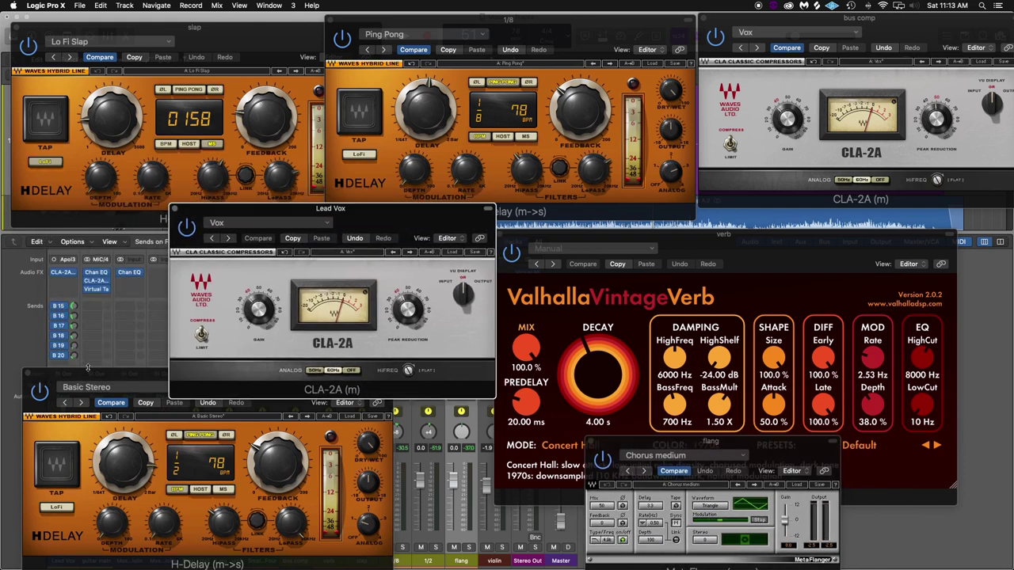